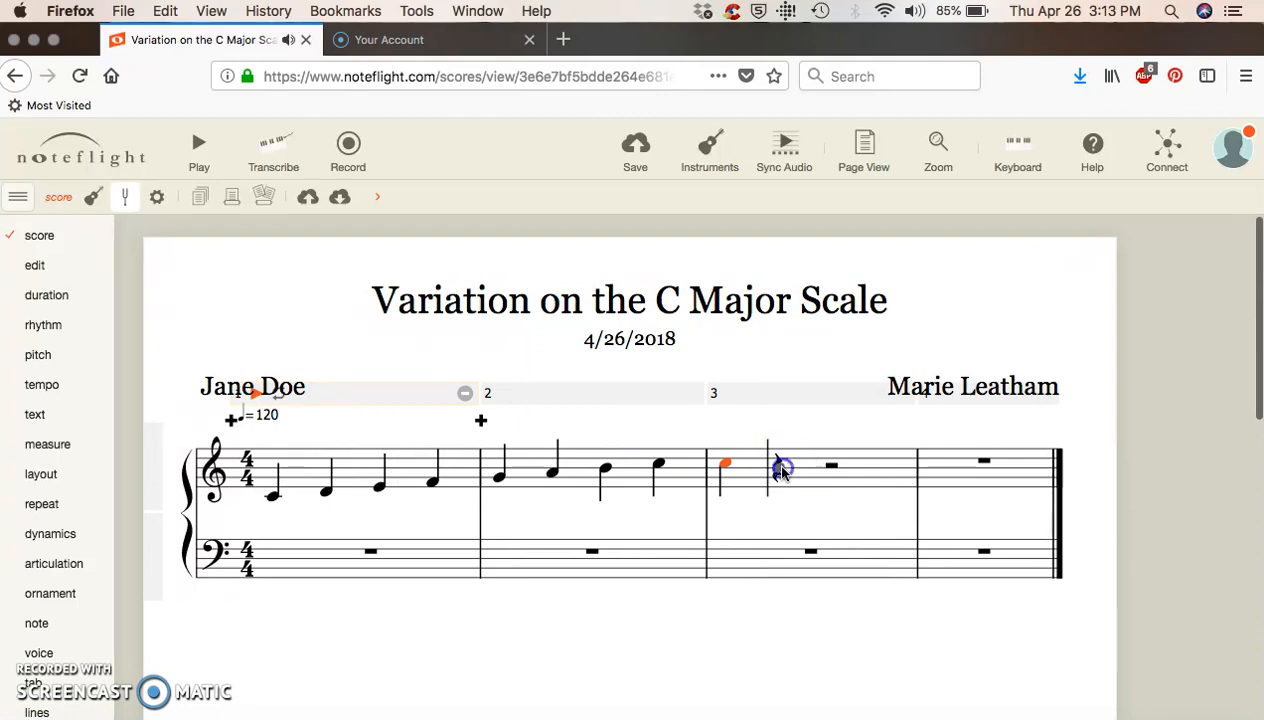
- Finish the descending treble scale in quarter notes with A and G in measure 3 and F, E, D, C in measure 4
left_click(829, 472)
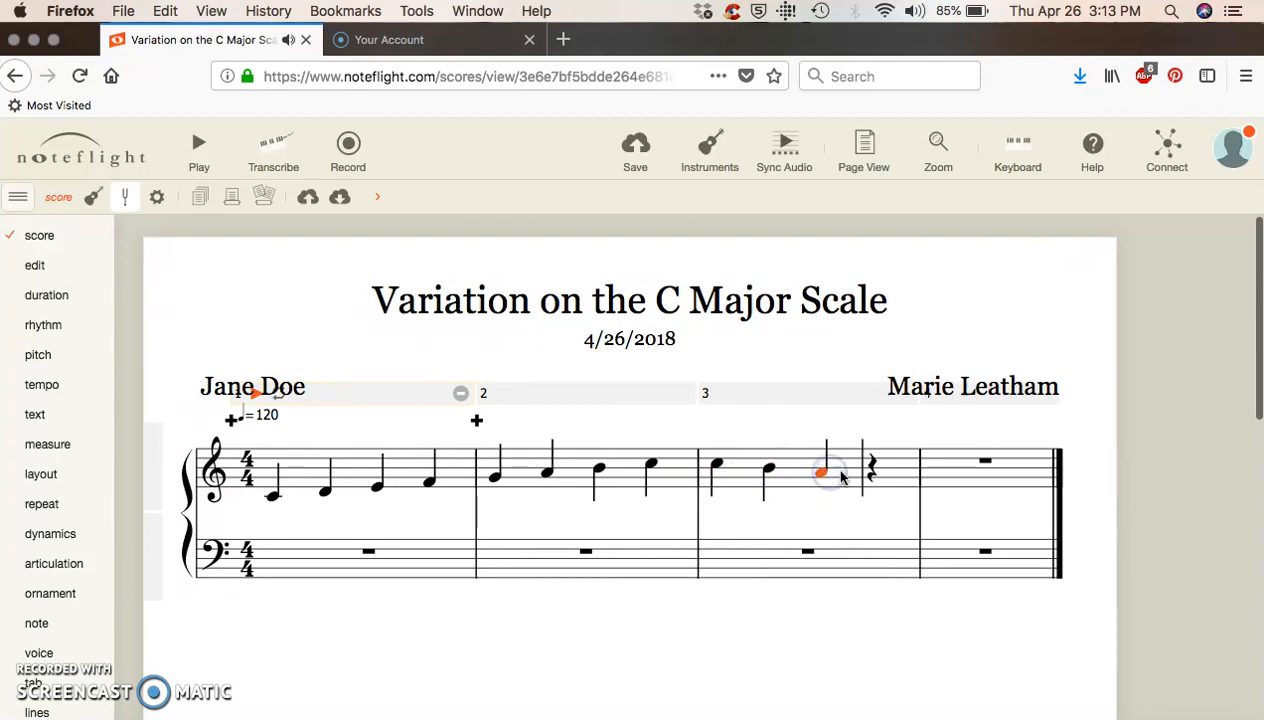
left_click(872, 476)
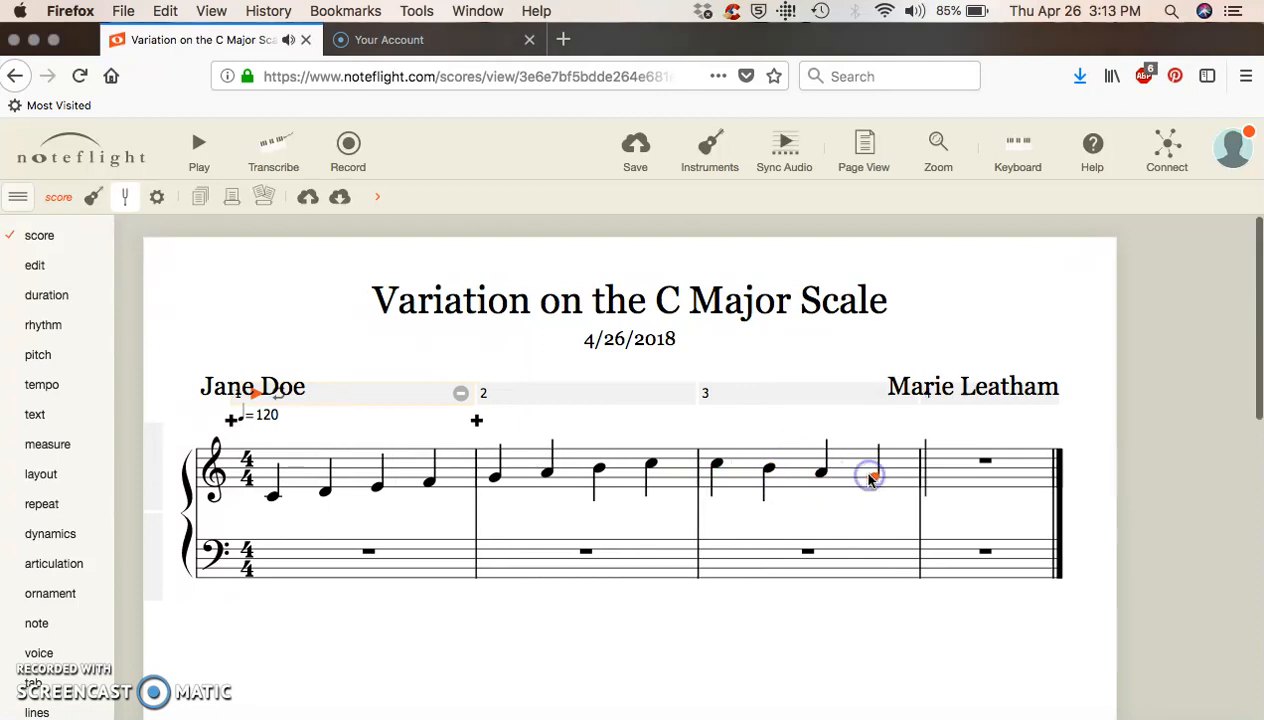
left_click(934, 484)
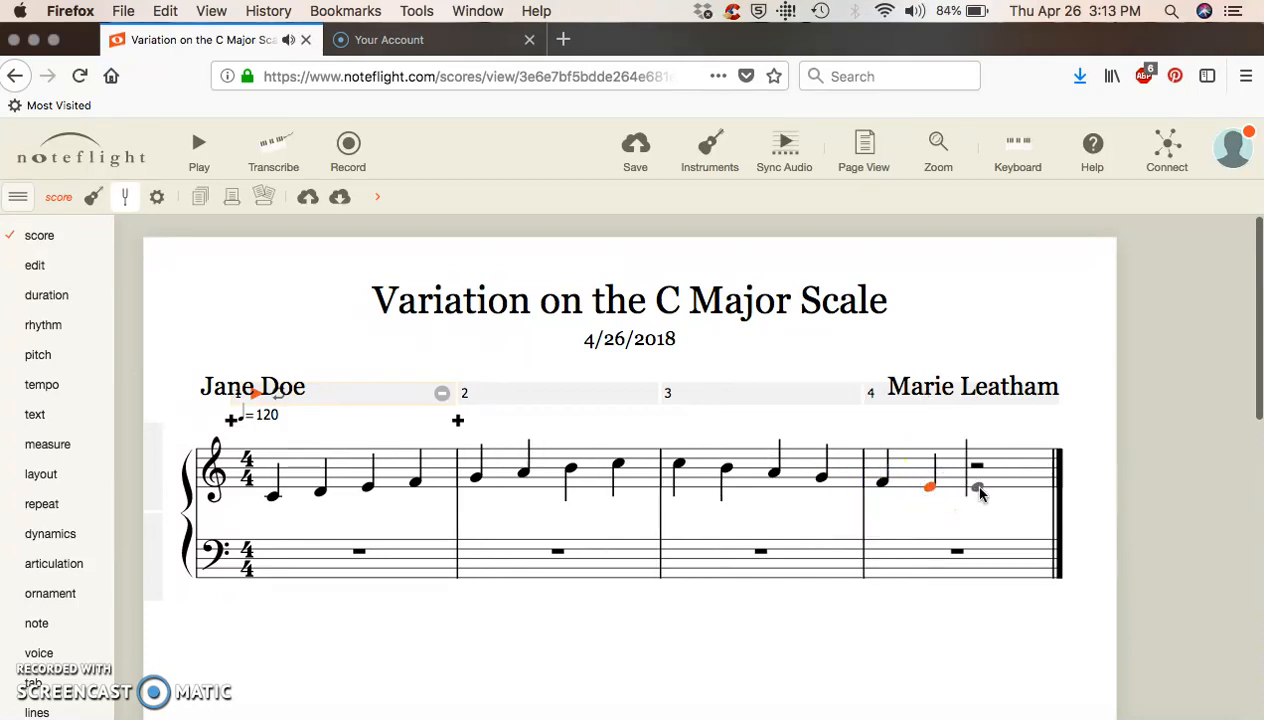
left_click(979, 490)
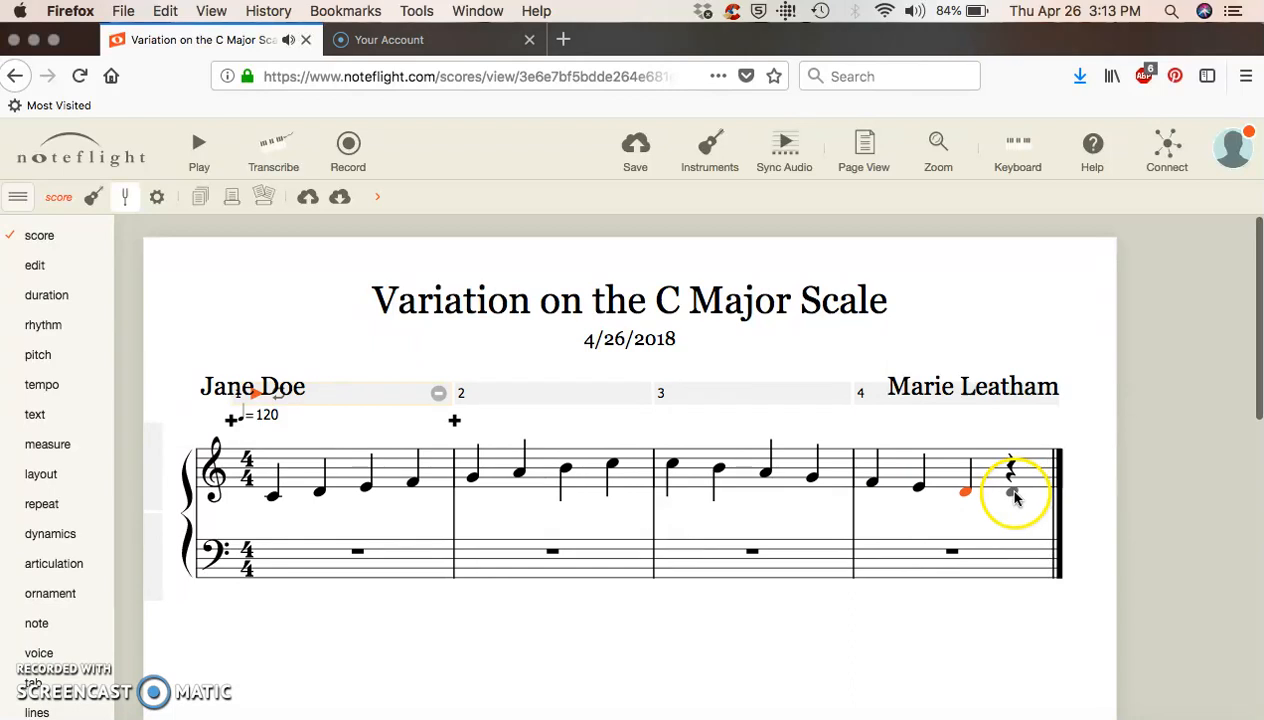
left_click(1013, 500)
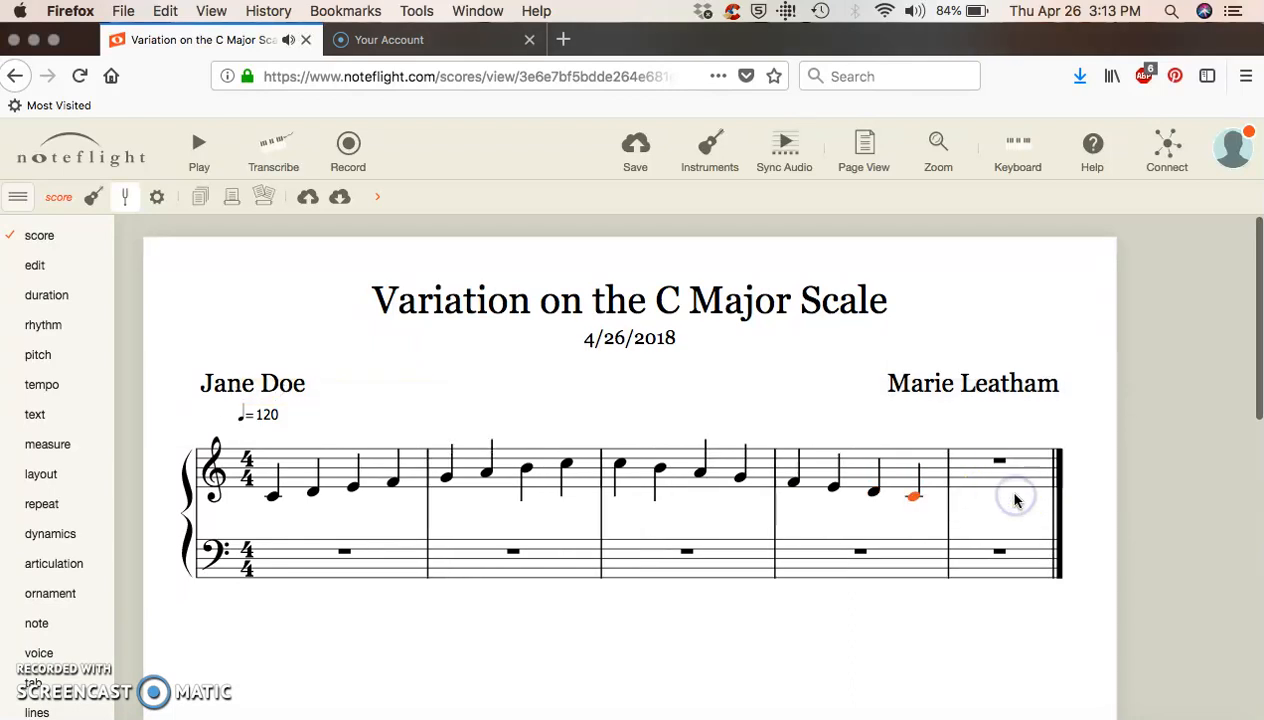
left_click(947, 508)
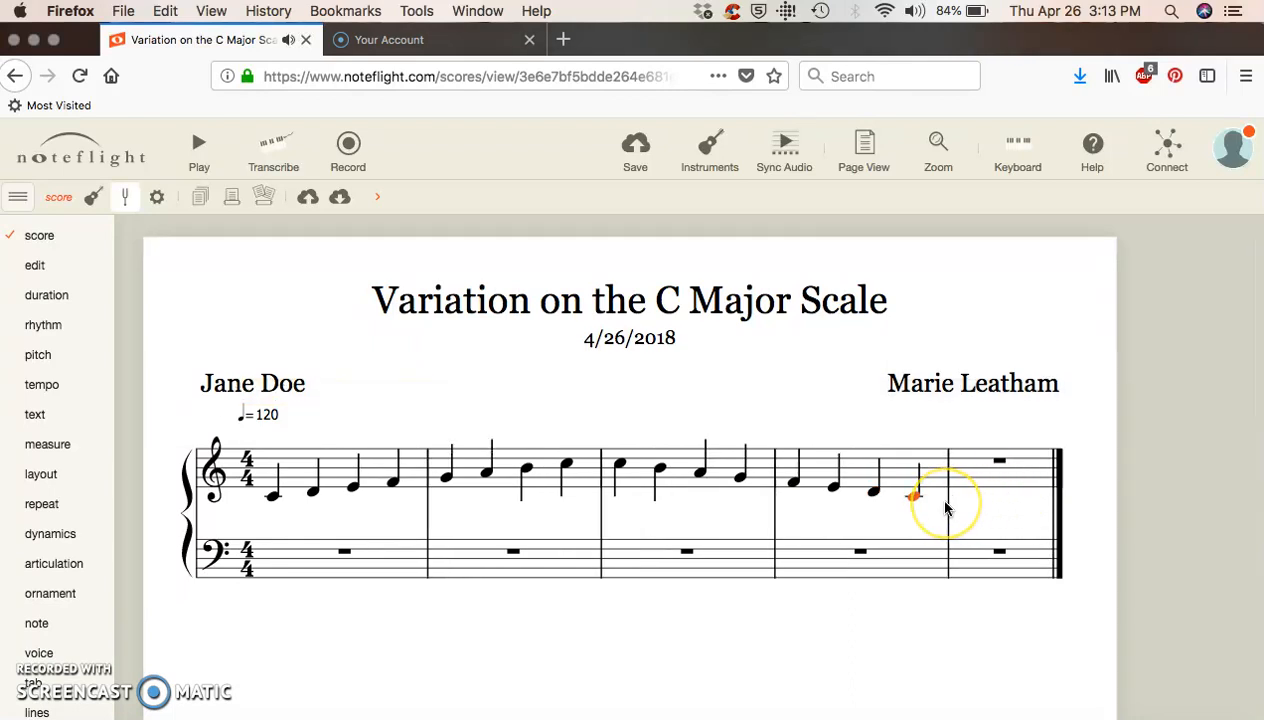
left_click(950, 494)
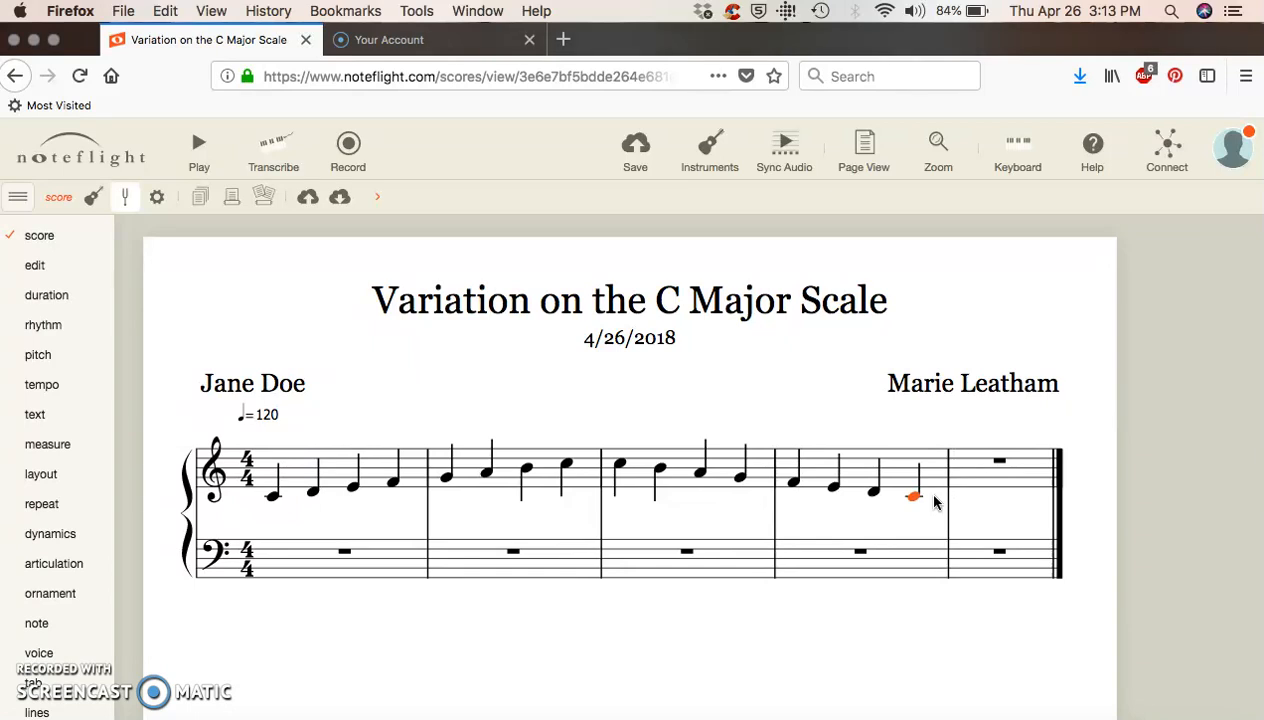
- Add a low C at the start of treble measure 5 and change its duration to a half note
left_click(516, 553)
mouse_move(72, 290)
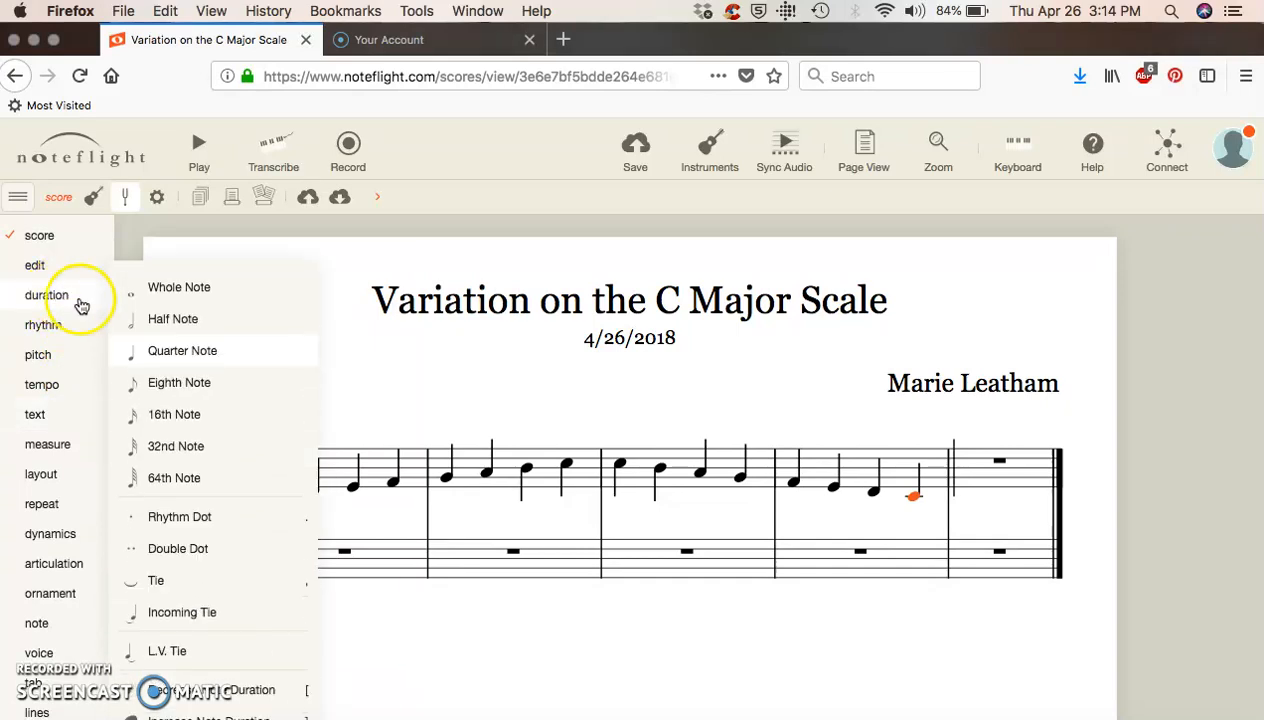
left_click(963, 498)
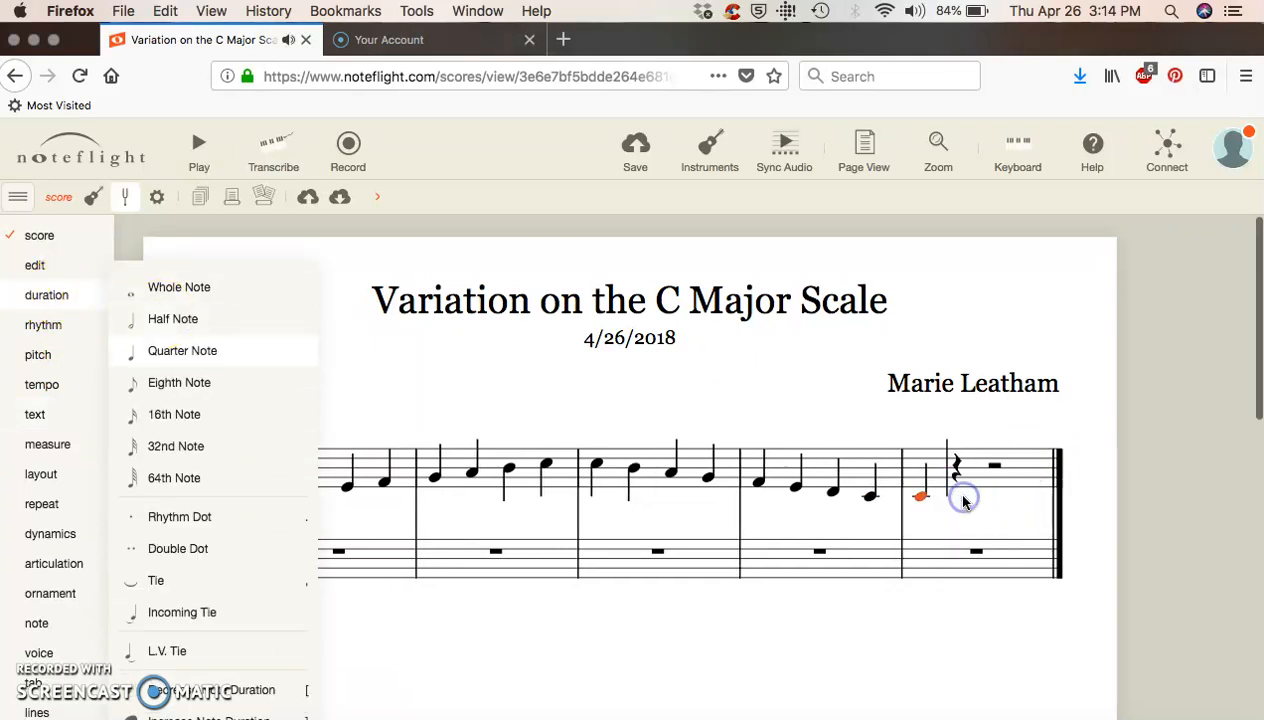
left_click(197, 321)
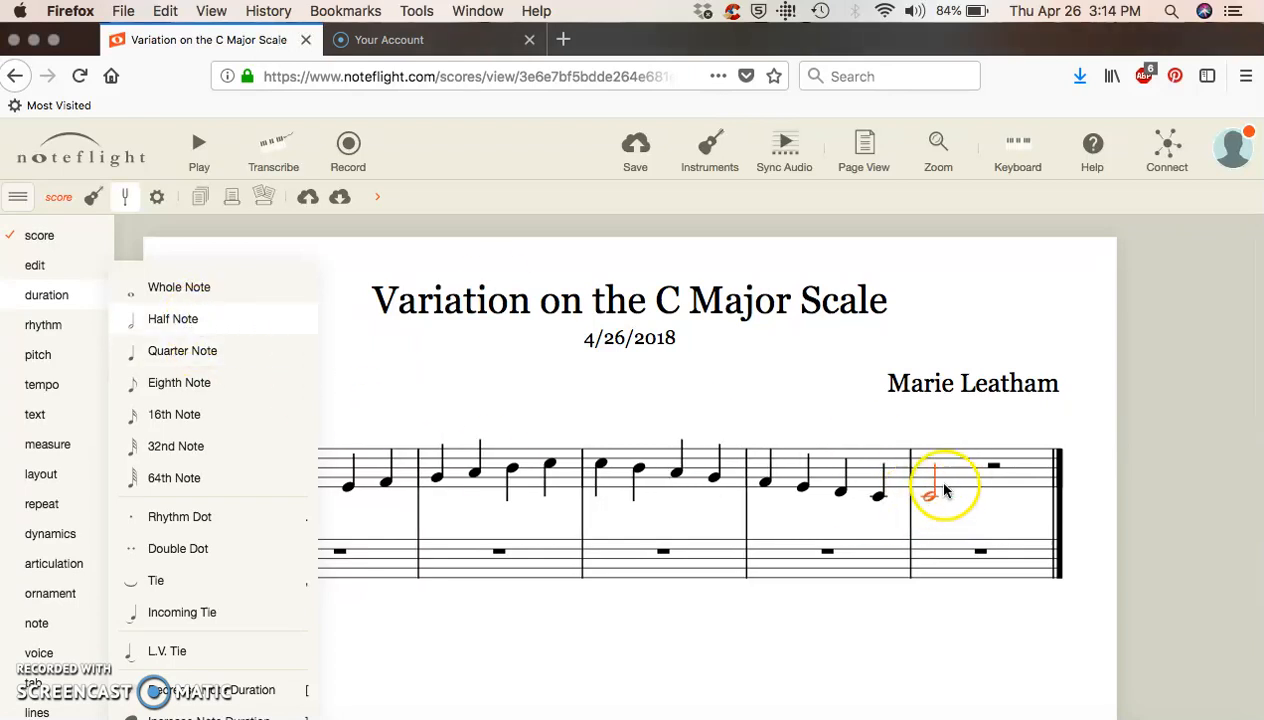
- Continue the ascending scale in half notes with D in measure 5, E and F in measure 6, and G and A in measure 7
left_click(993, 493)
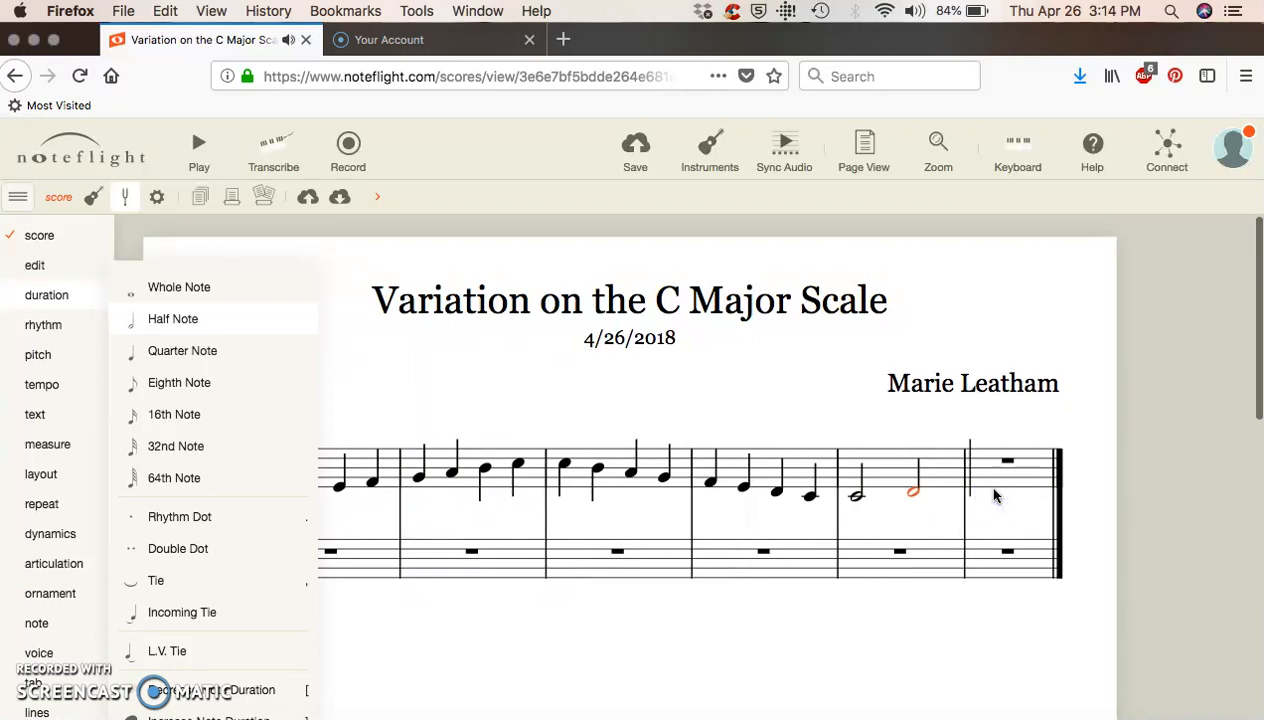
left_click(990, 489)
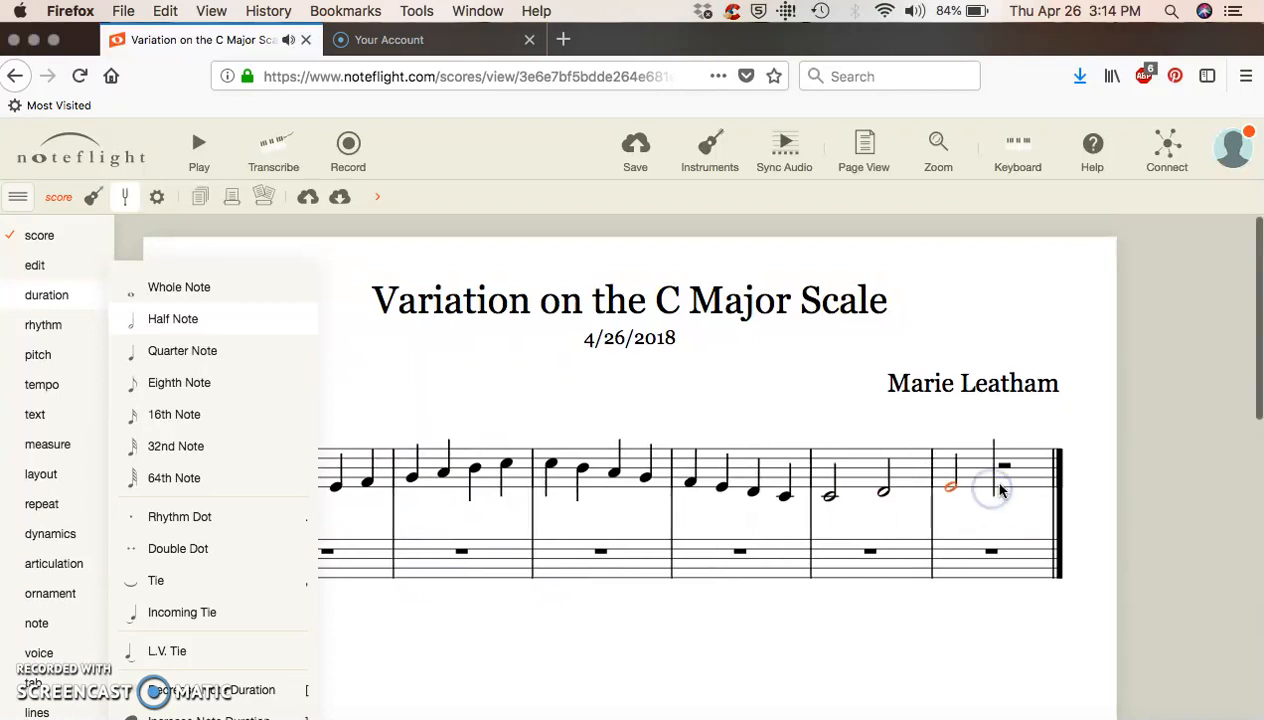
left_click(1006, 487)
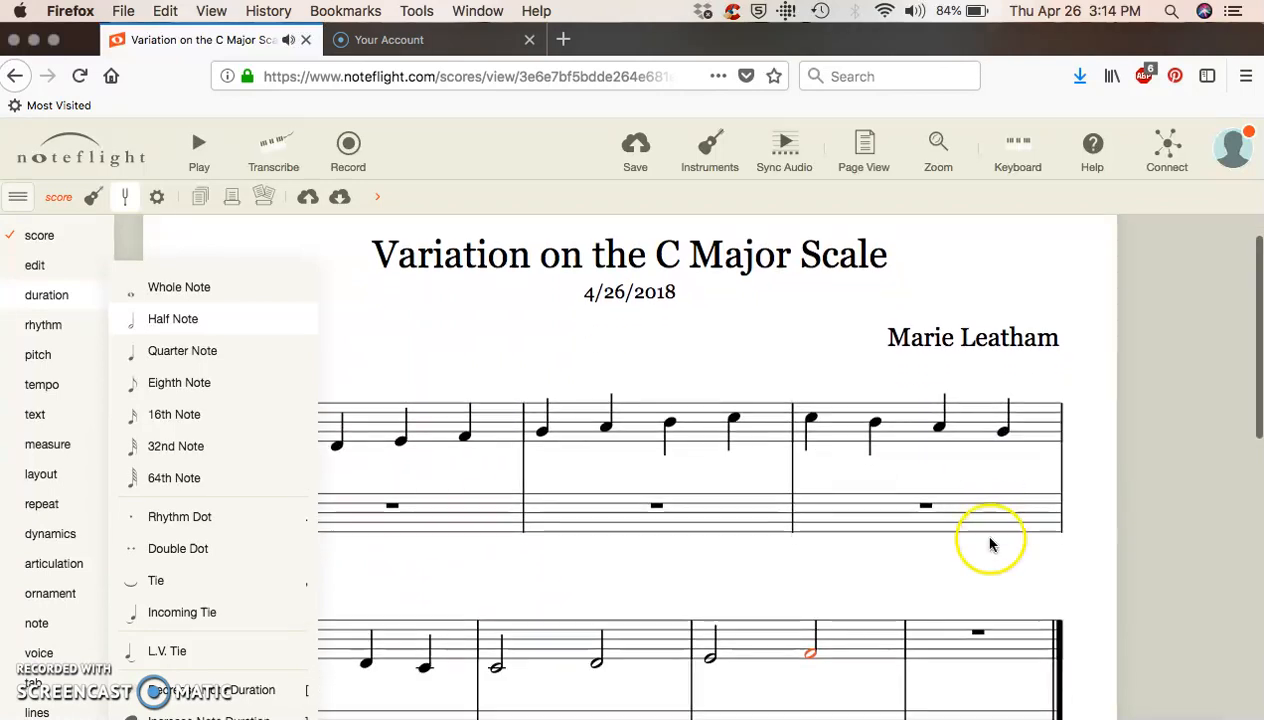
left_click(946, 651)
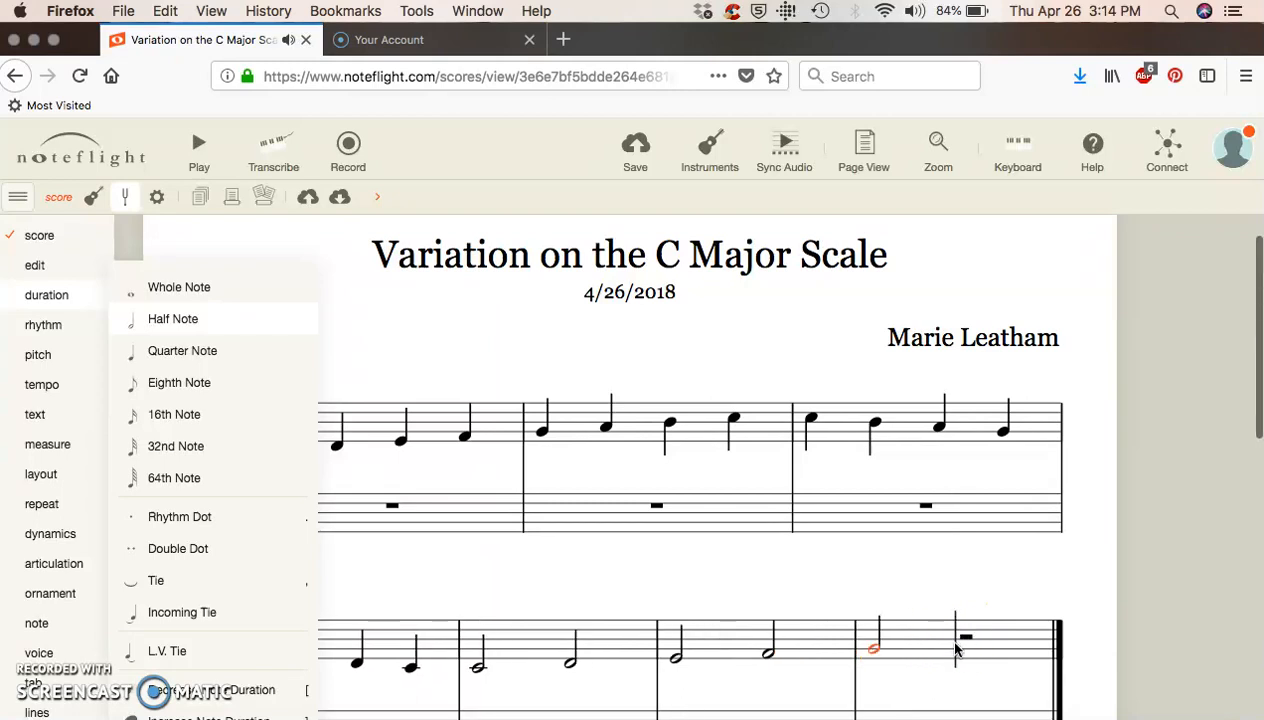
left_click(960, 648)
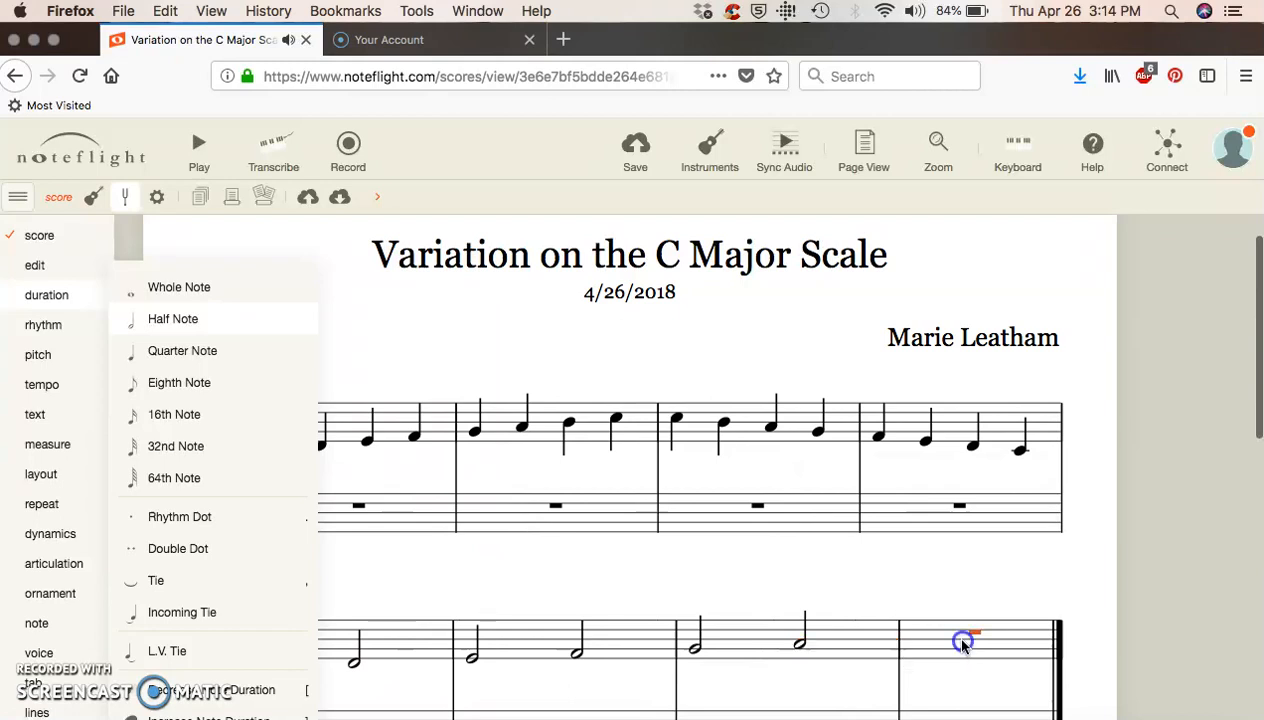
- Fill treble measure 8 with B and high C, both as half notes
left_click(922, 648)
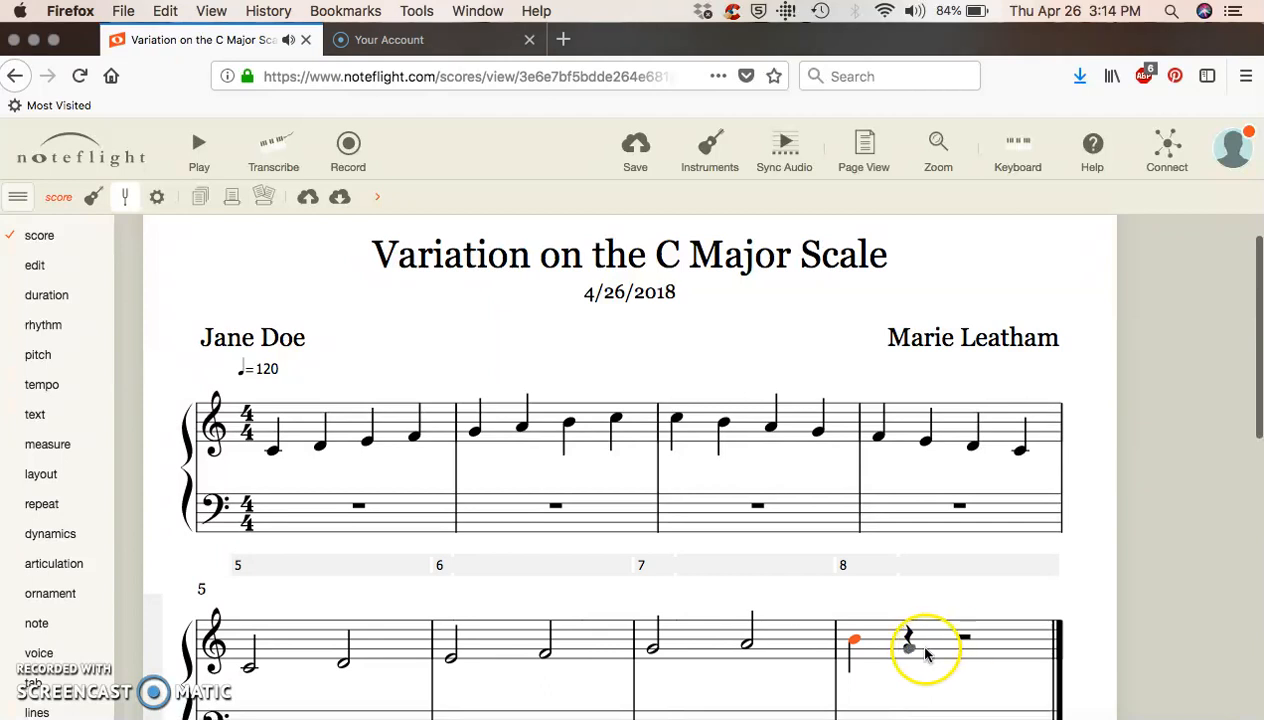
left_click(855, 642)
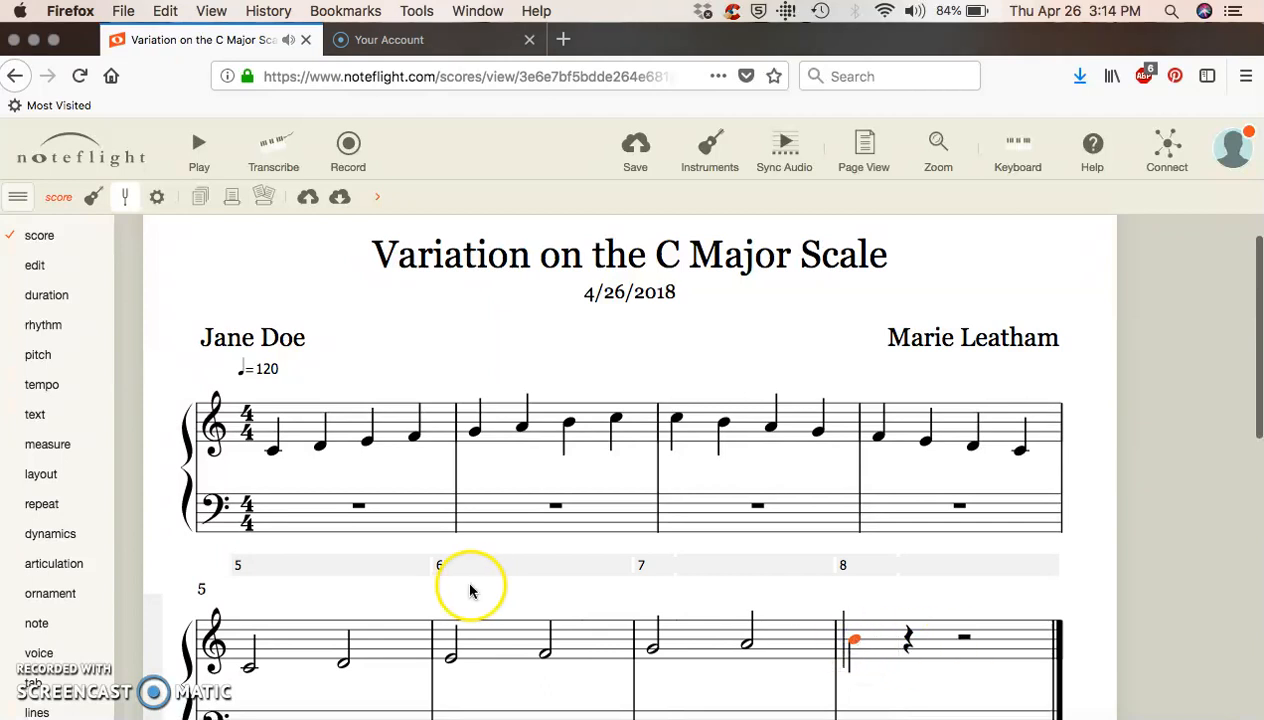
mouse_move(70, 296)
left_click(143, 317)
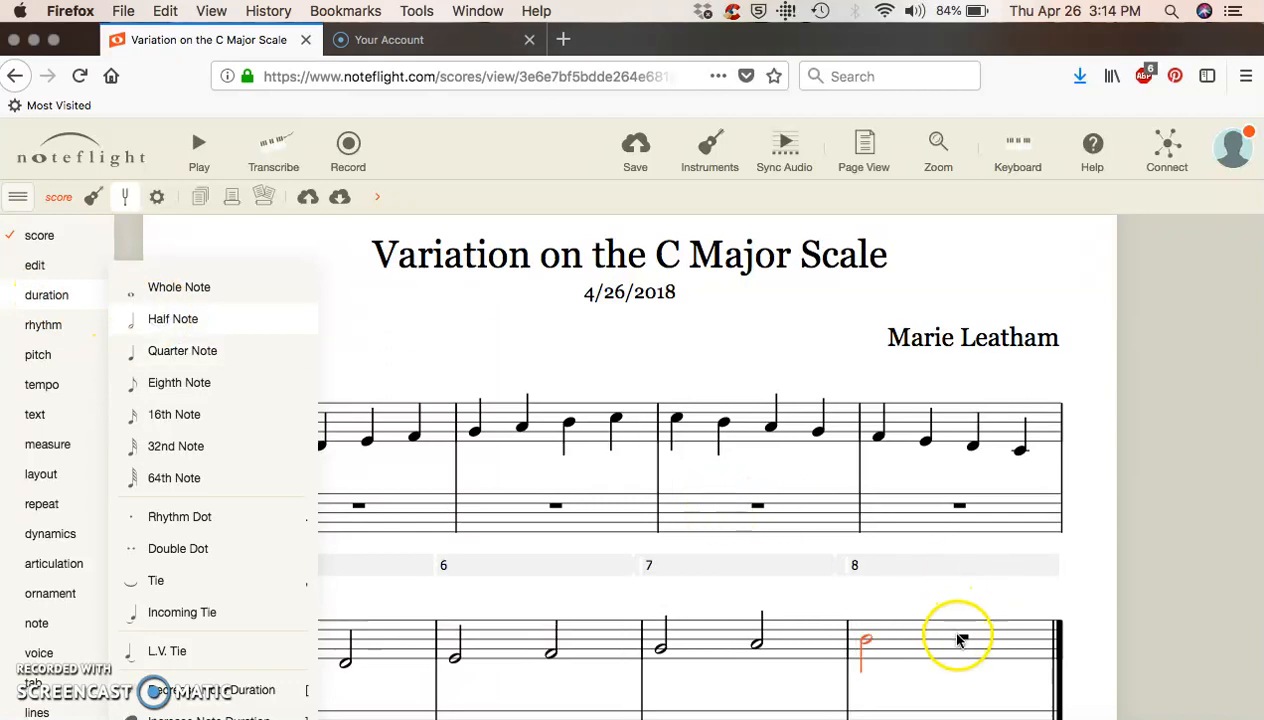
left_click(962, 640)
left_click(963, 640)
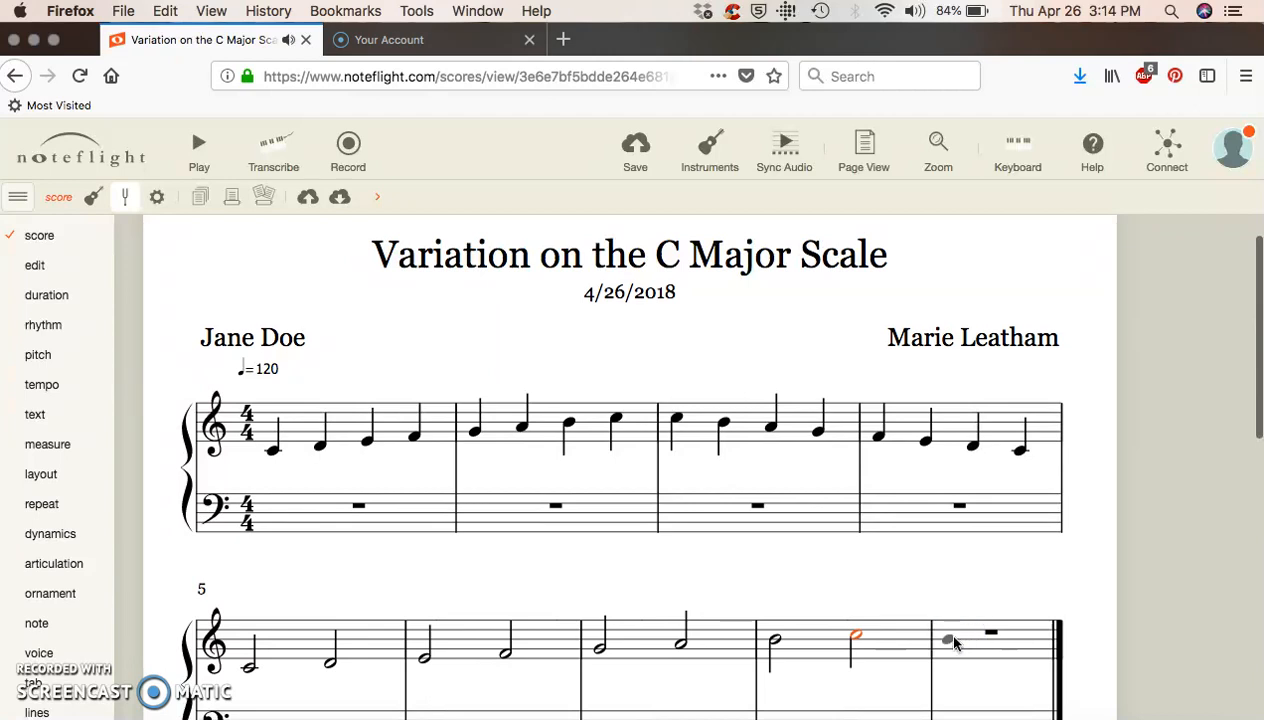
- Enter the descending scale C, B, A, G, F, E, D, C as half notes in treble measures 9 to 12
left_click(955, 636)
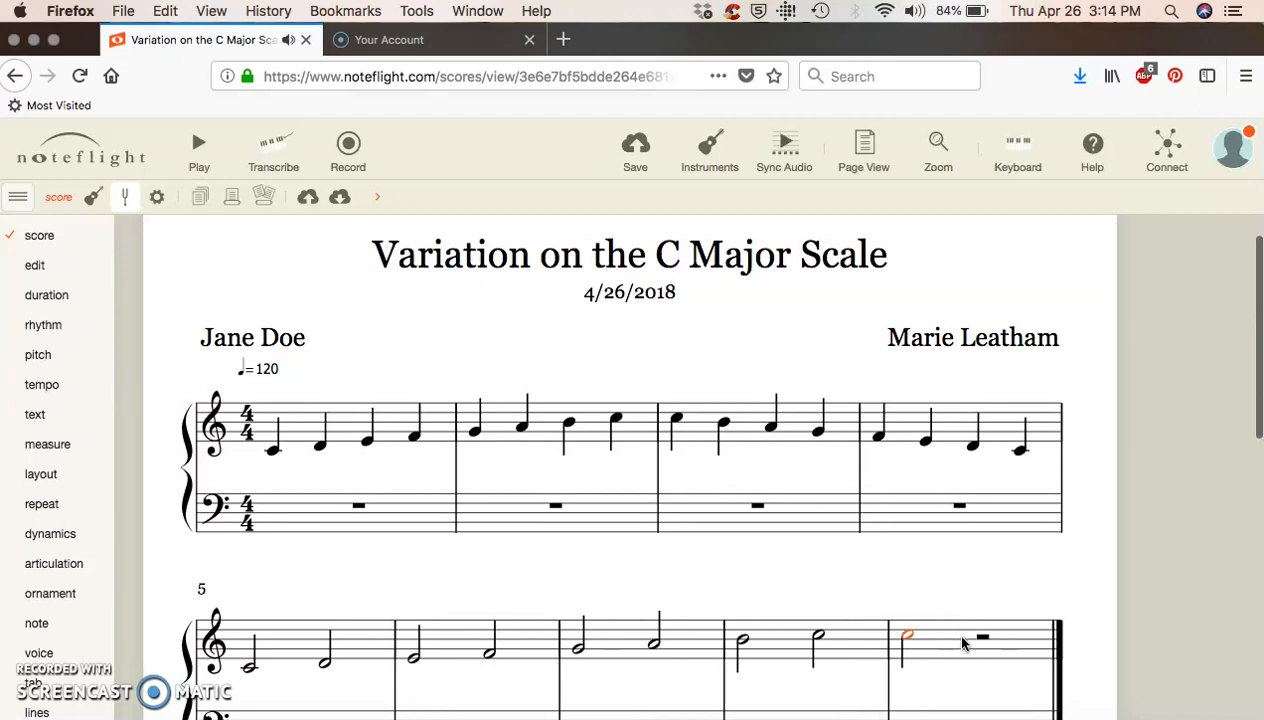
left_click(983, 642)
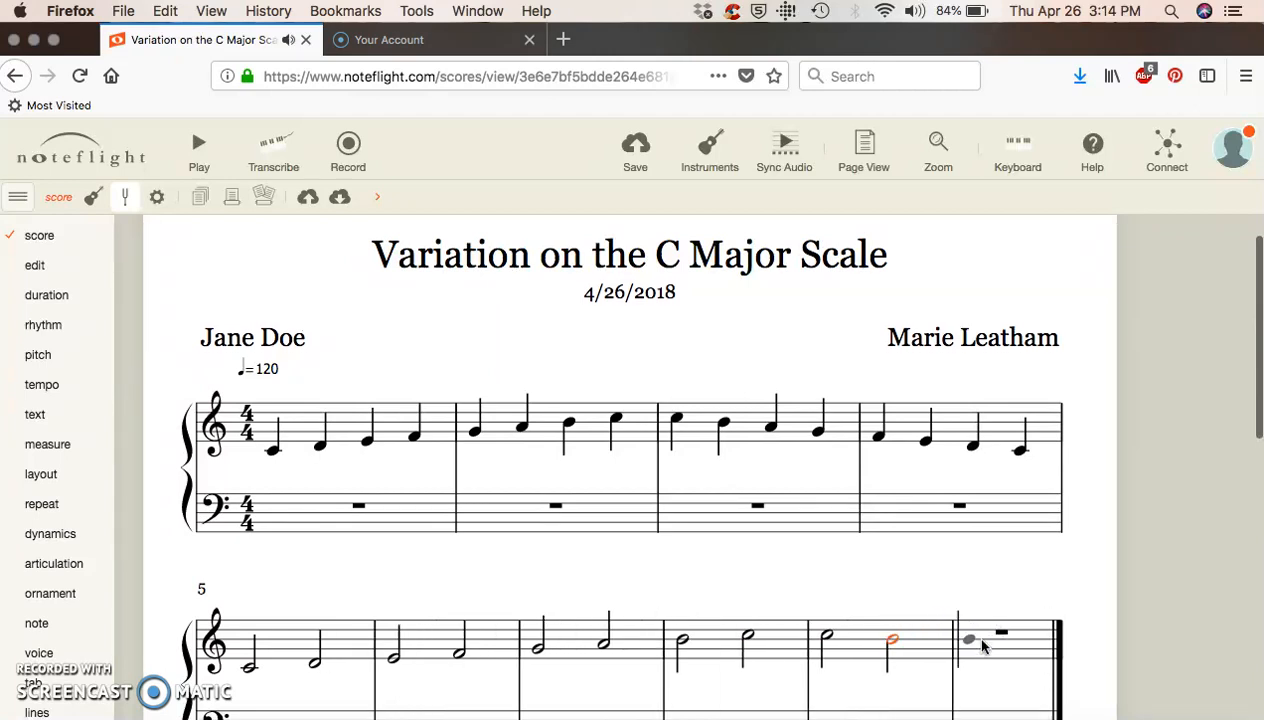
left_click(980, 648)
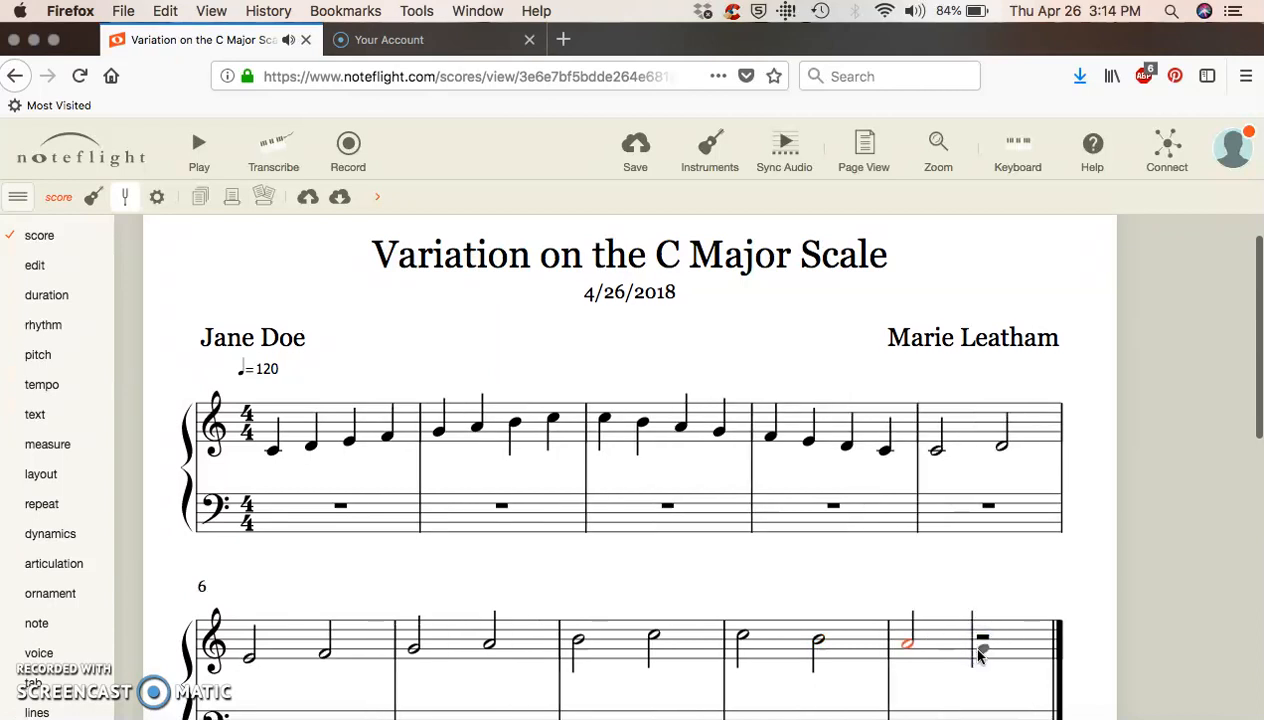
left_click(979, 652)
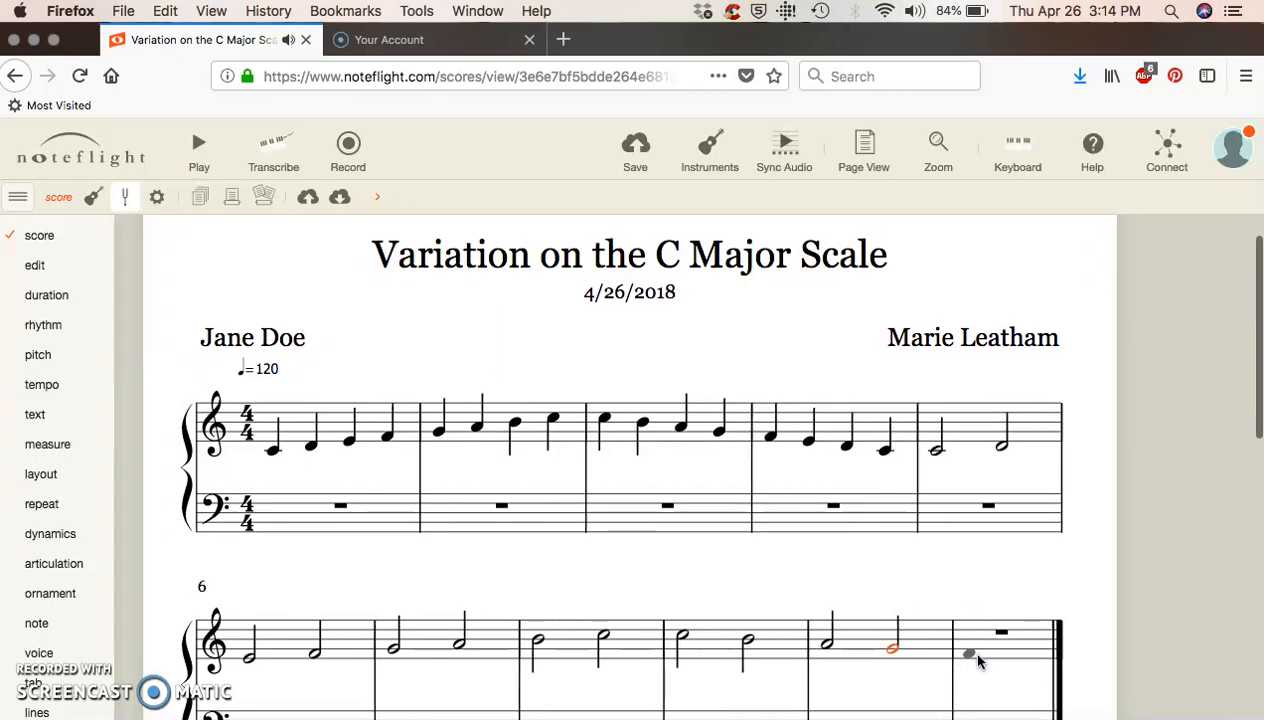
left_click(978, 656)
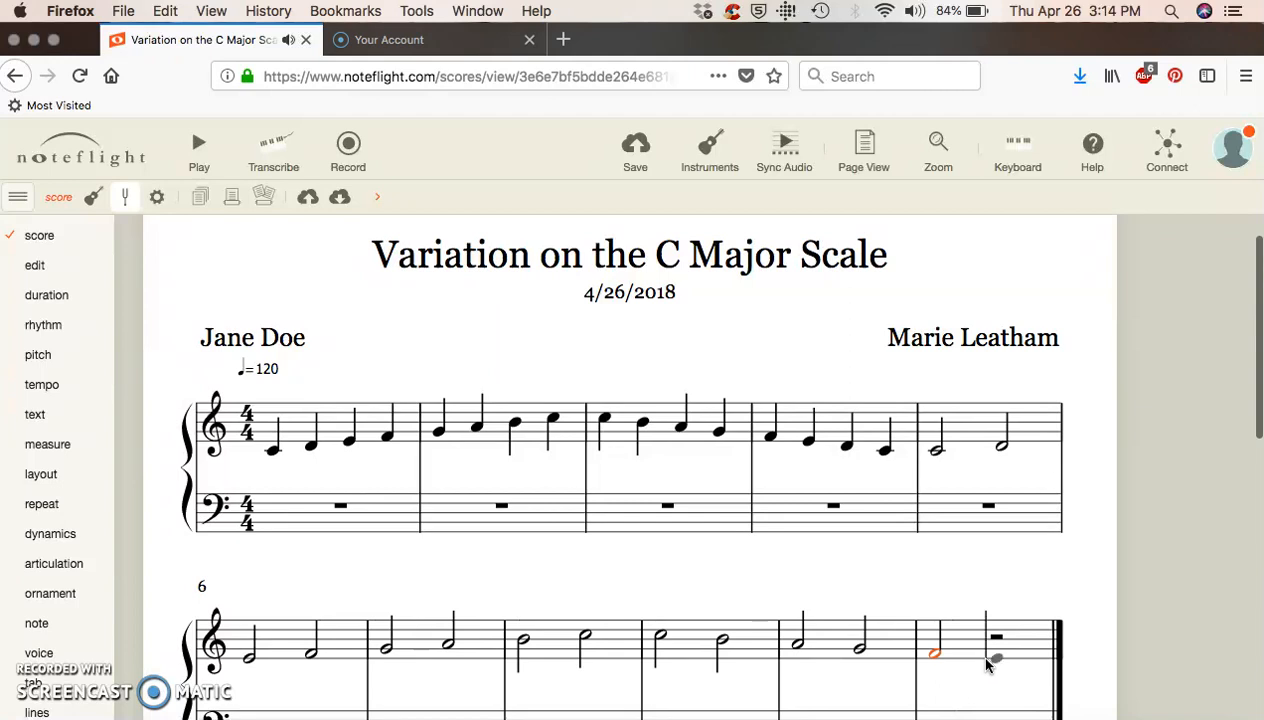
left_click(985, 660)
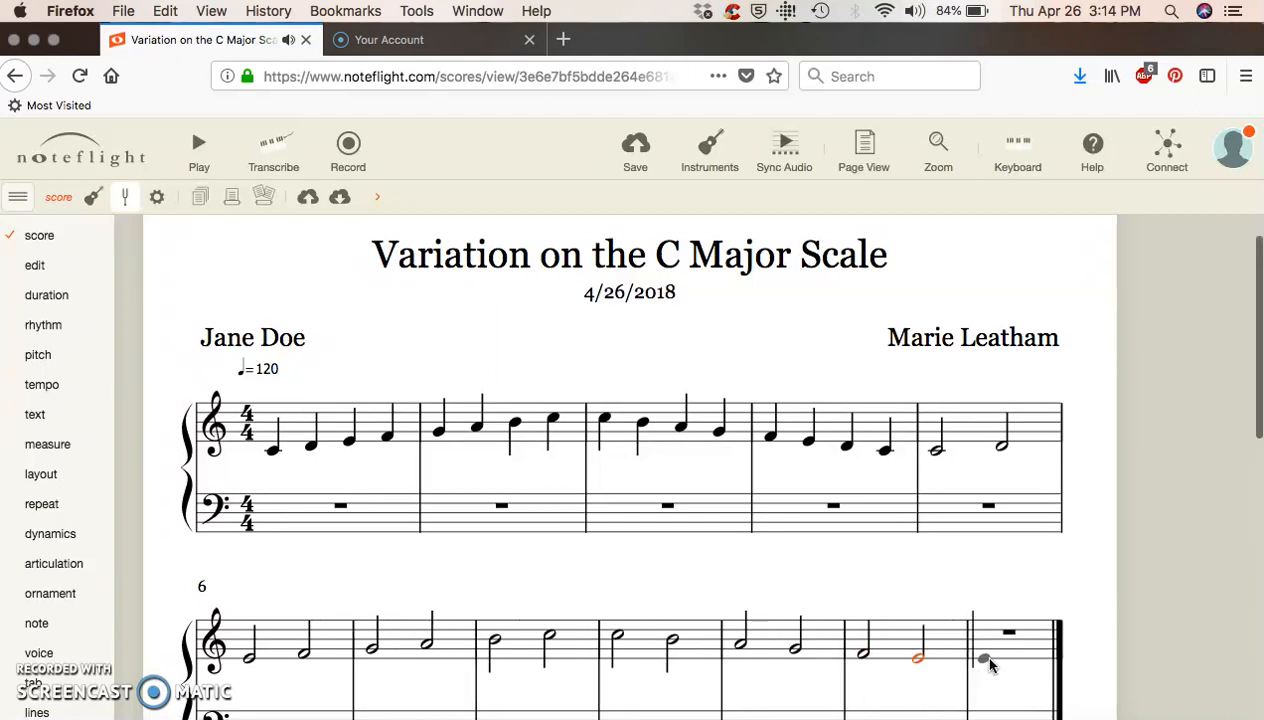
left_click(988, 667)
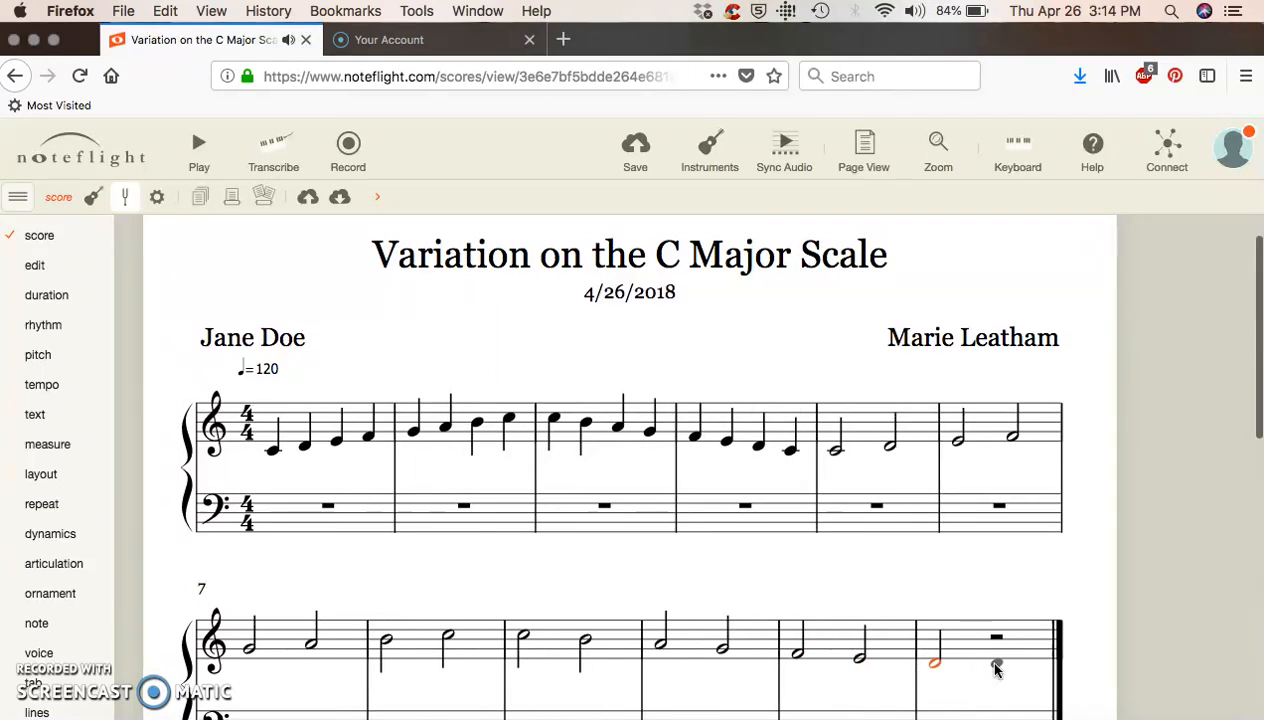
left_click(995, 671)
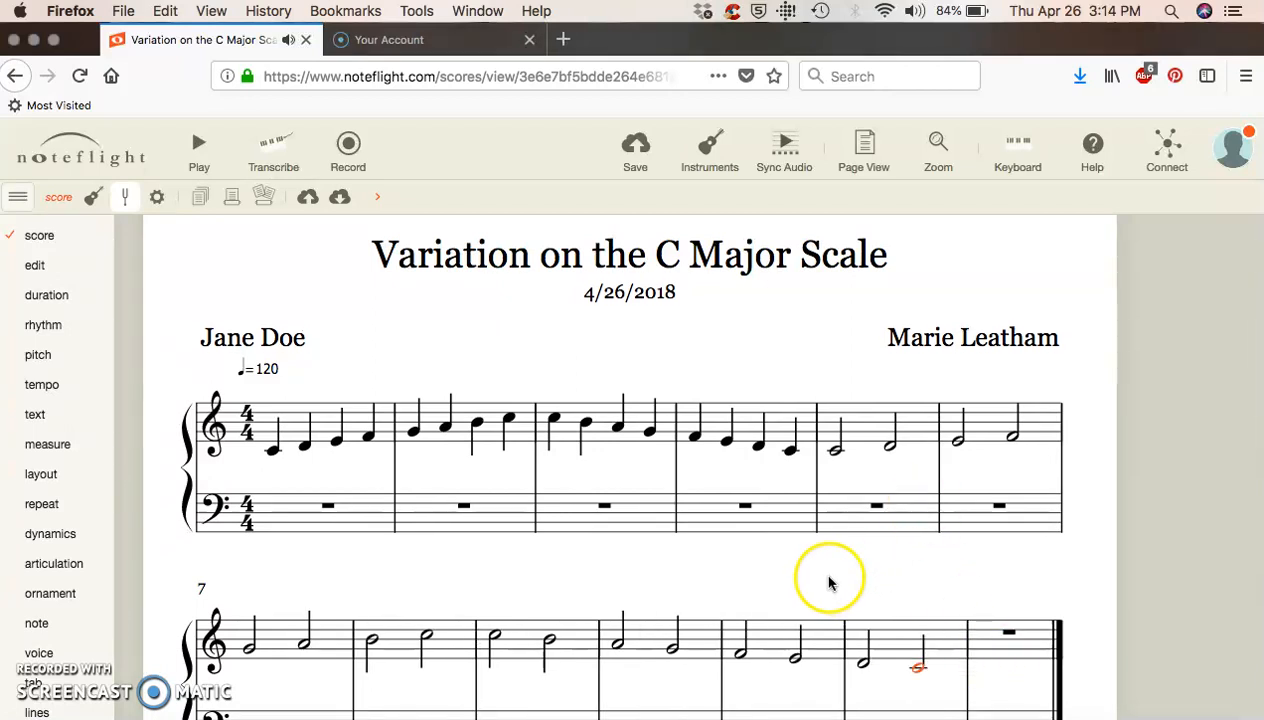
- Insert a system break at the barline between measures 4 and 5 so measure 5 starts a new line
left_click(822, 487)
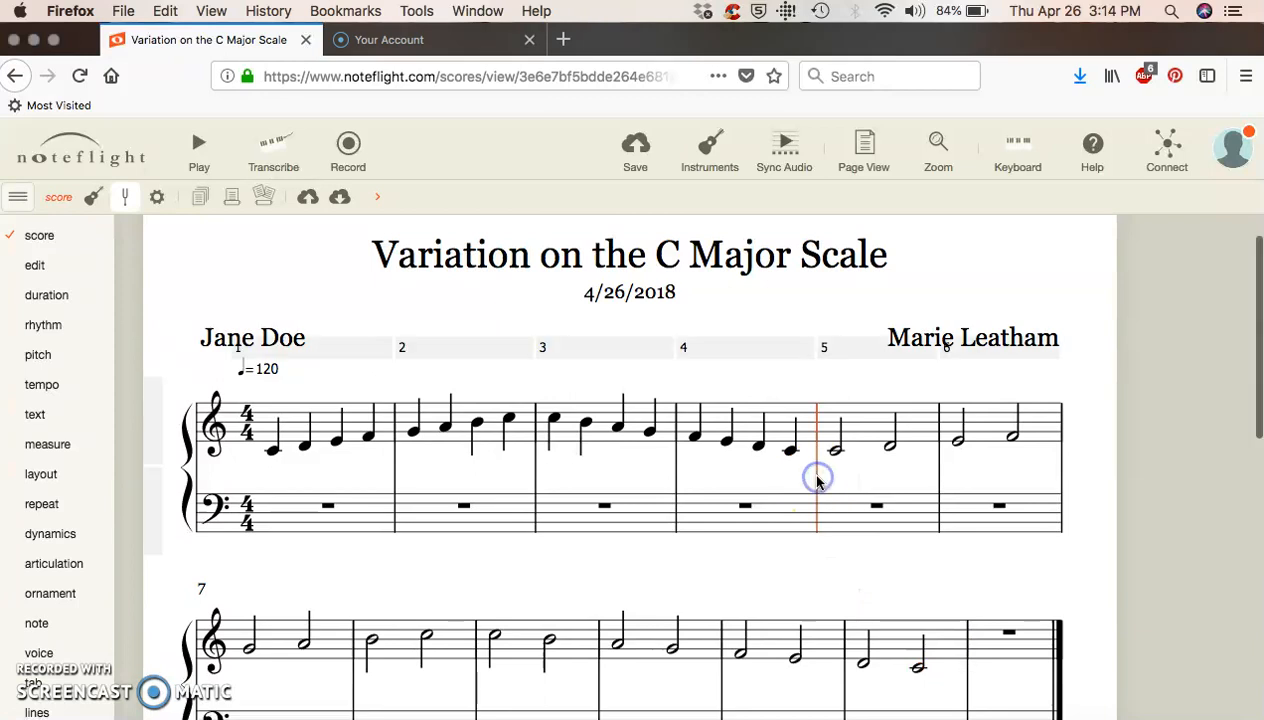
left_click(818, 424)
left_click(818, 516)
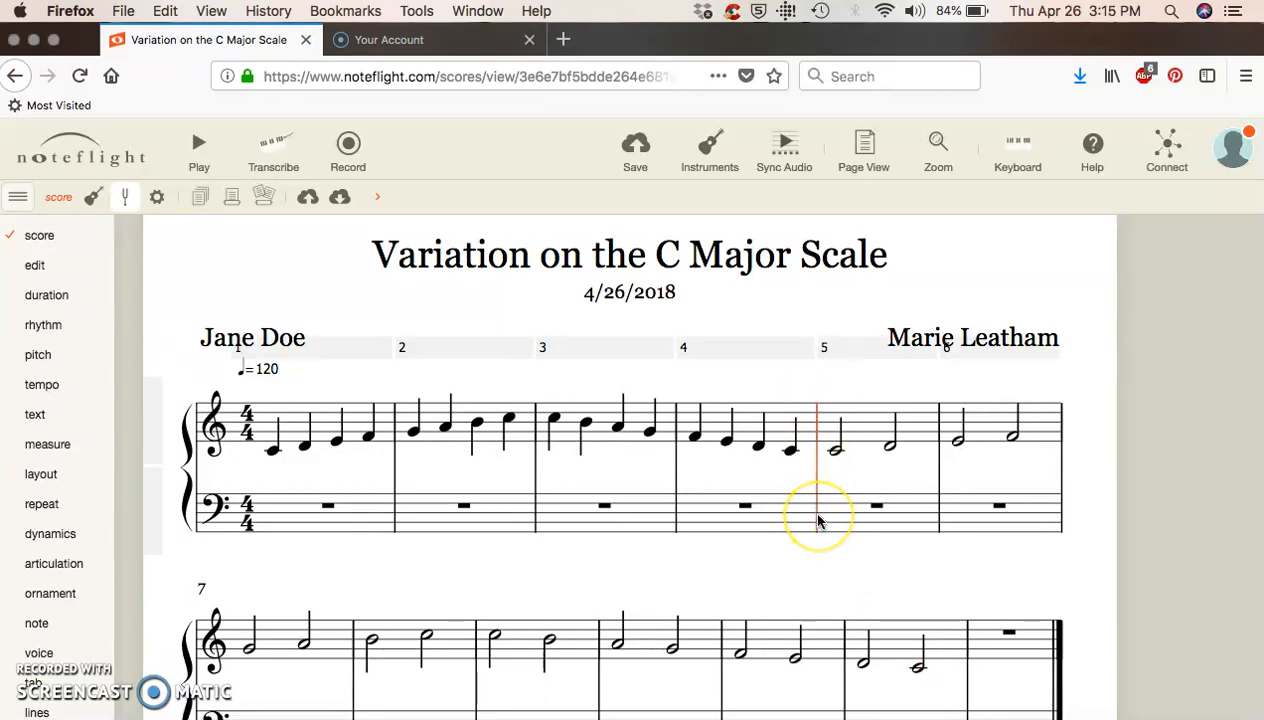
key("Return")
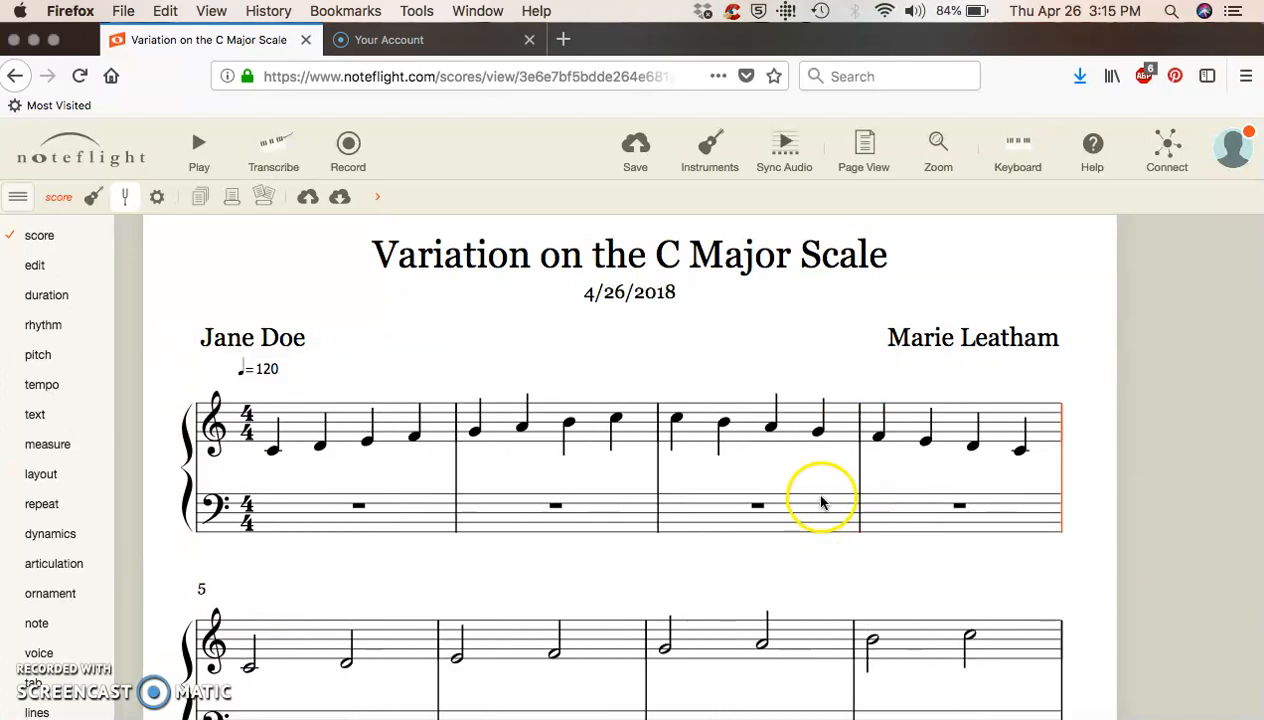
- Delete the empty measure 13 at the end of the score
scroll(822, 502, "down", 5)
left_click(697, 597)
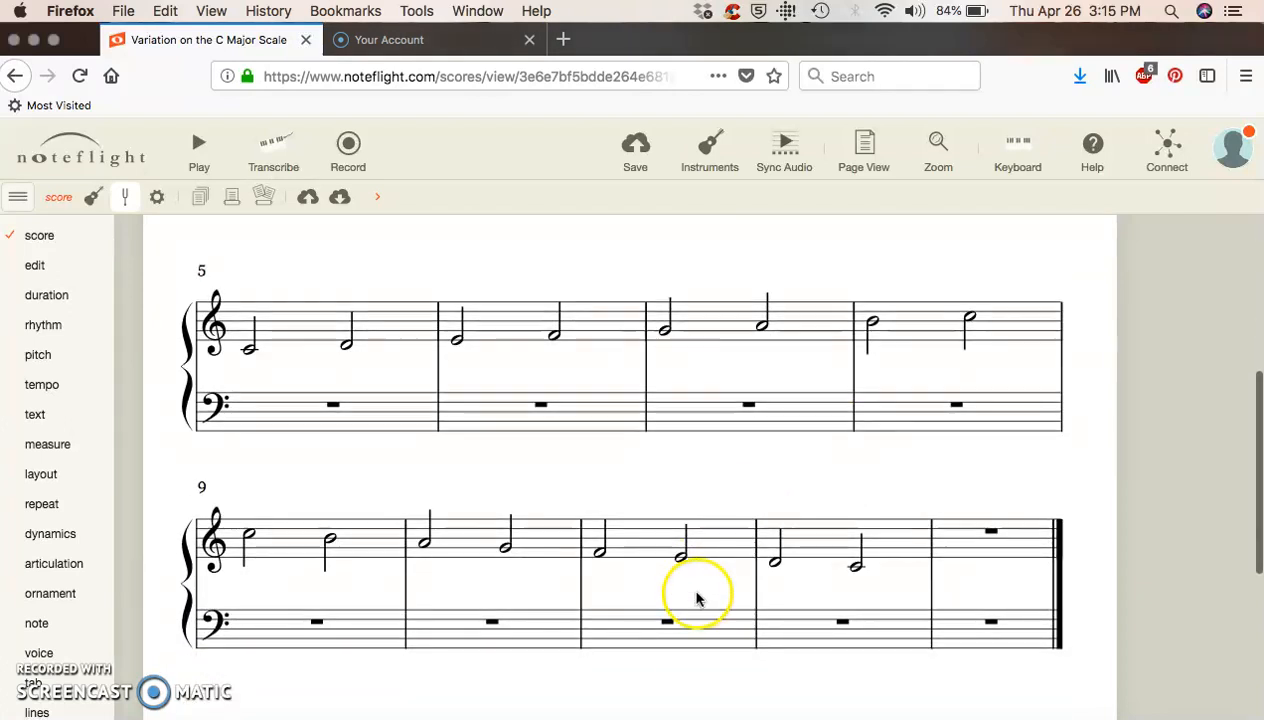
left_click(670, 361)
scroll(670, 361, "up", 5)
scroll(670, 361, "down", 5)
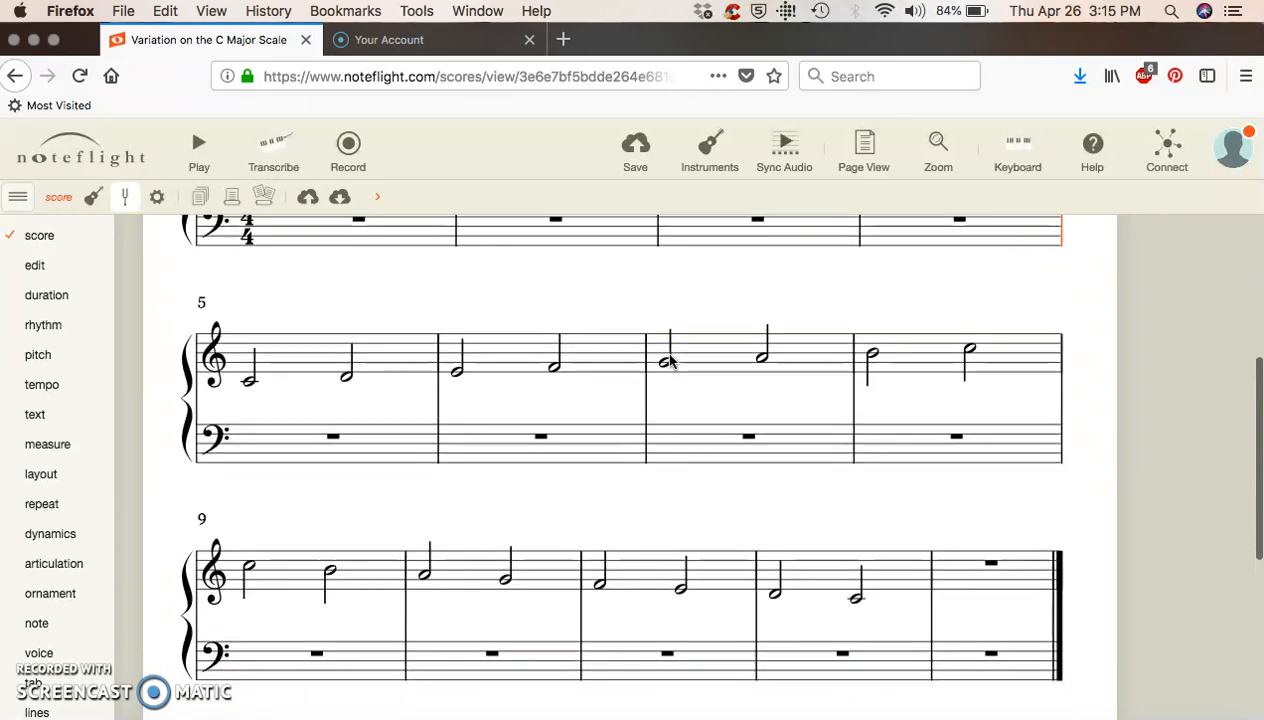
left_click(966, 553)
left_click(987, 554)
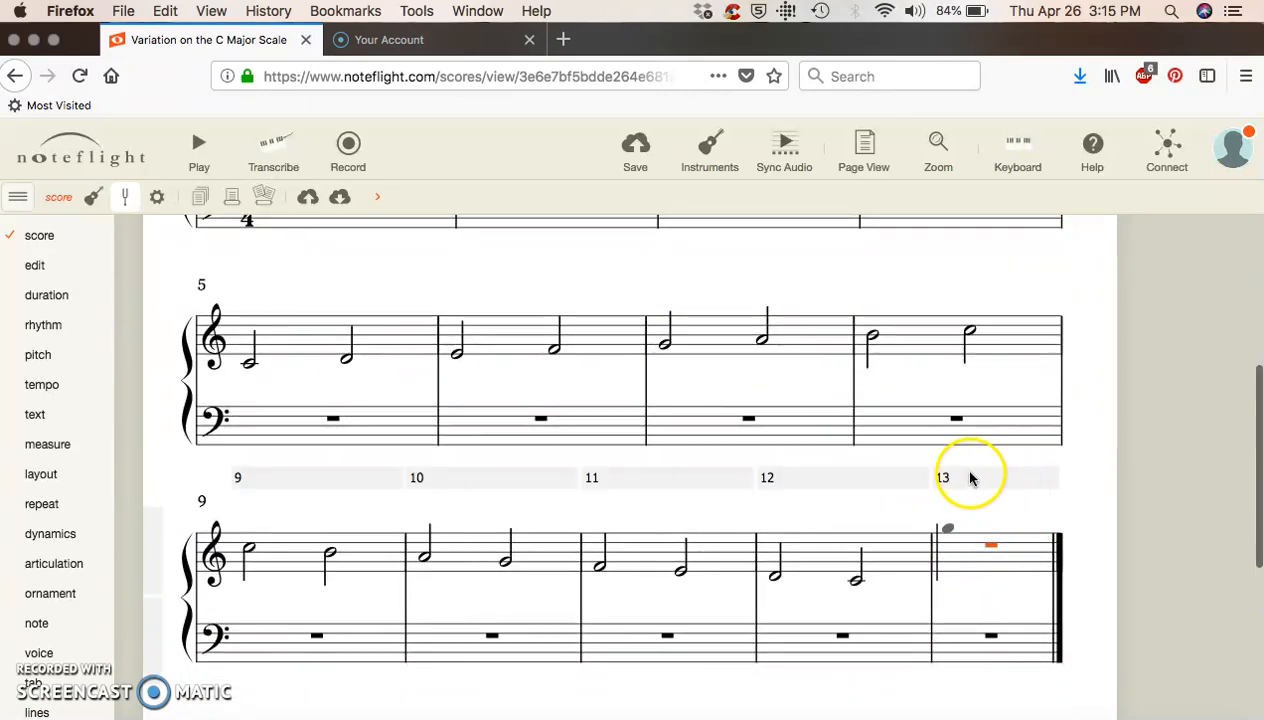
left_click(949, 479)
left_click(1042, 480)
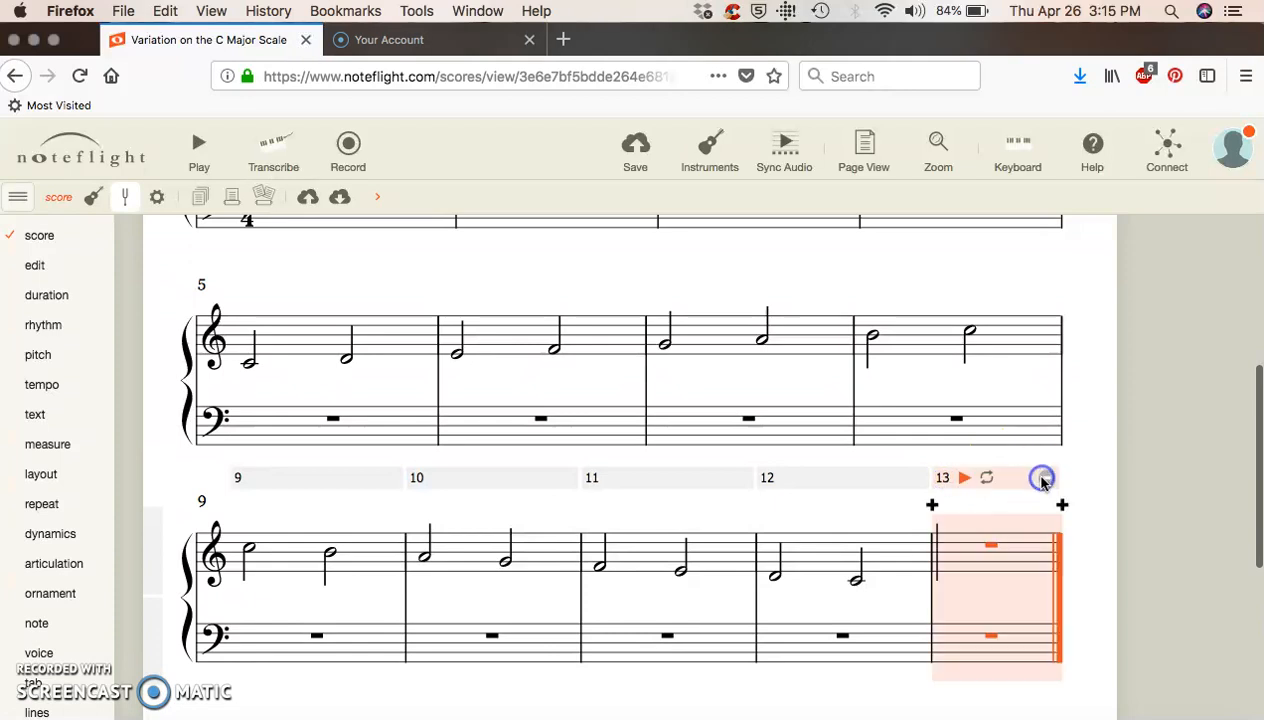
left_click(1042, 480)
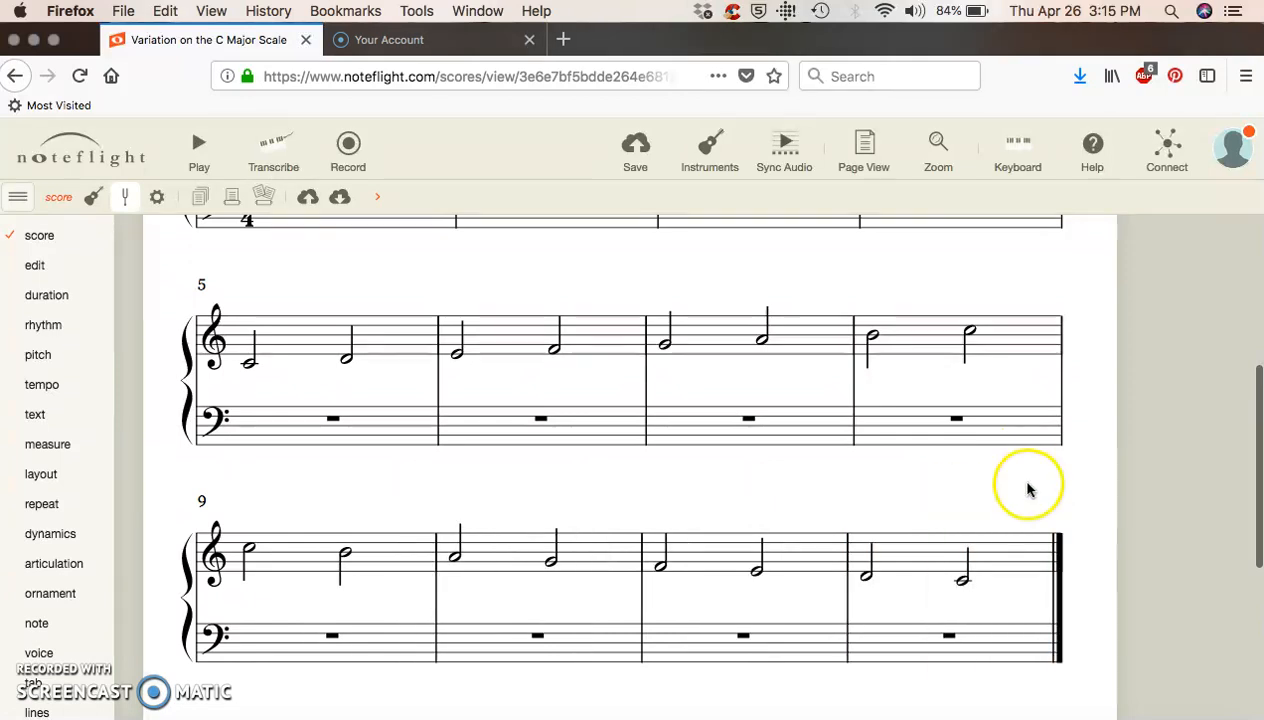
- Add a flat to the B, the third quarter note of treble measure 2
scroll(1027, 488, "up", 5)
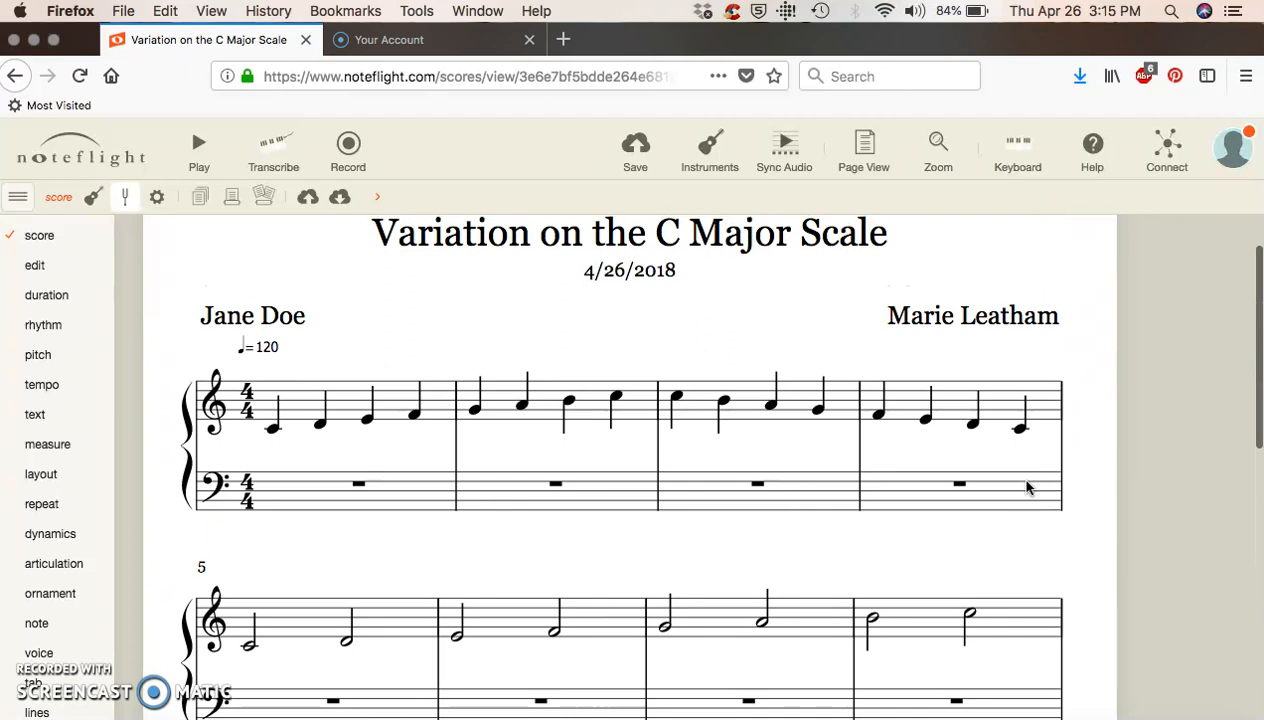
left_click(588, 500)
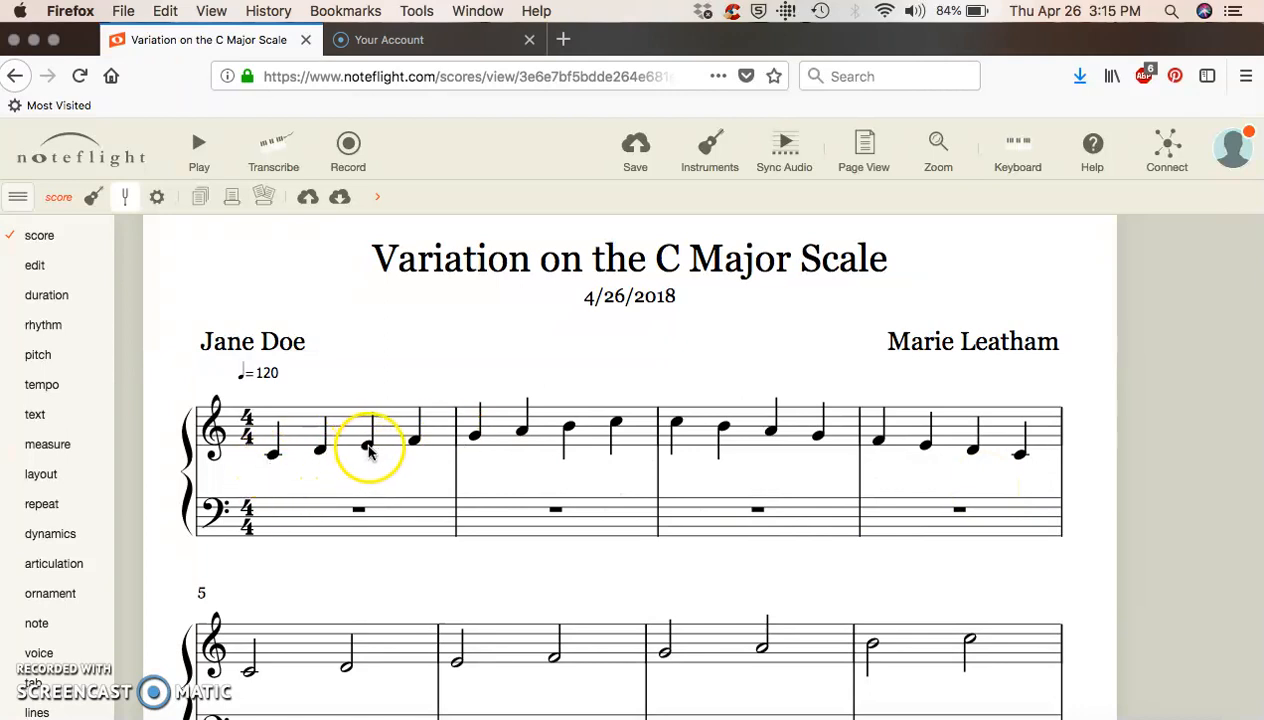
left_click(569, 430)
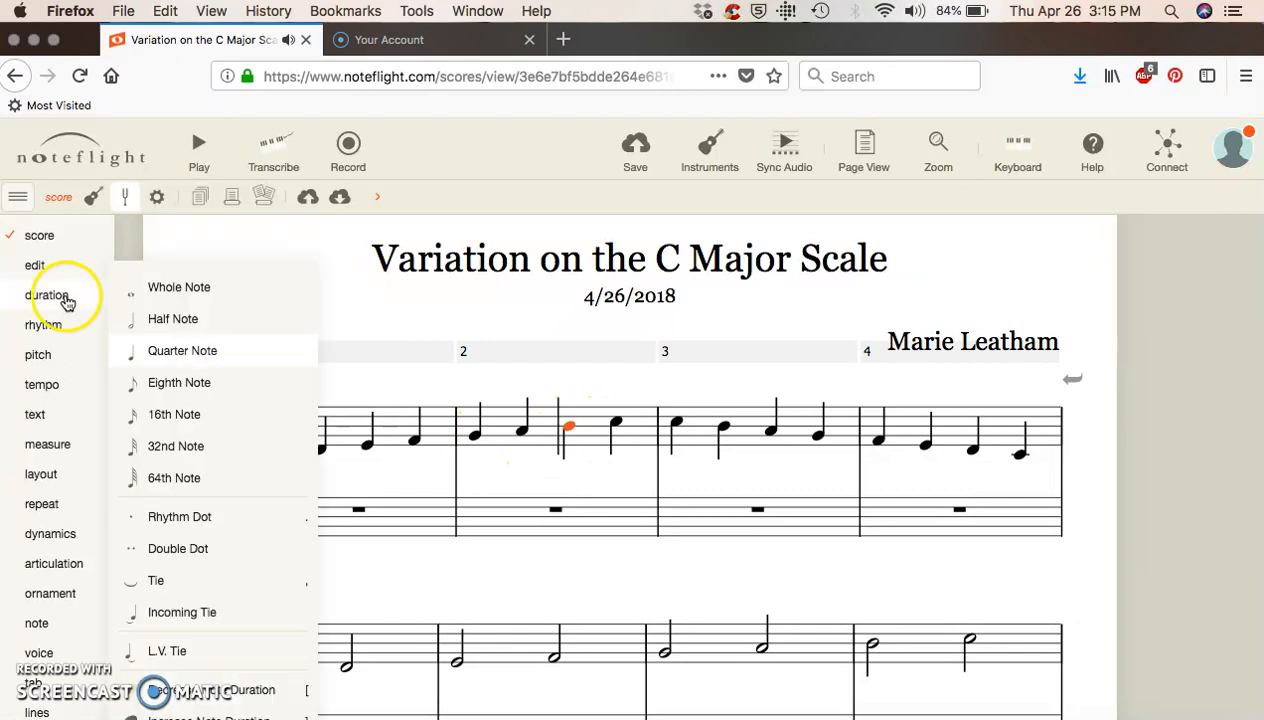
mouse_move(52, 355)
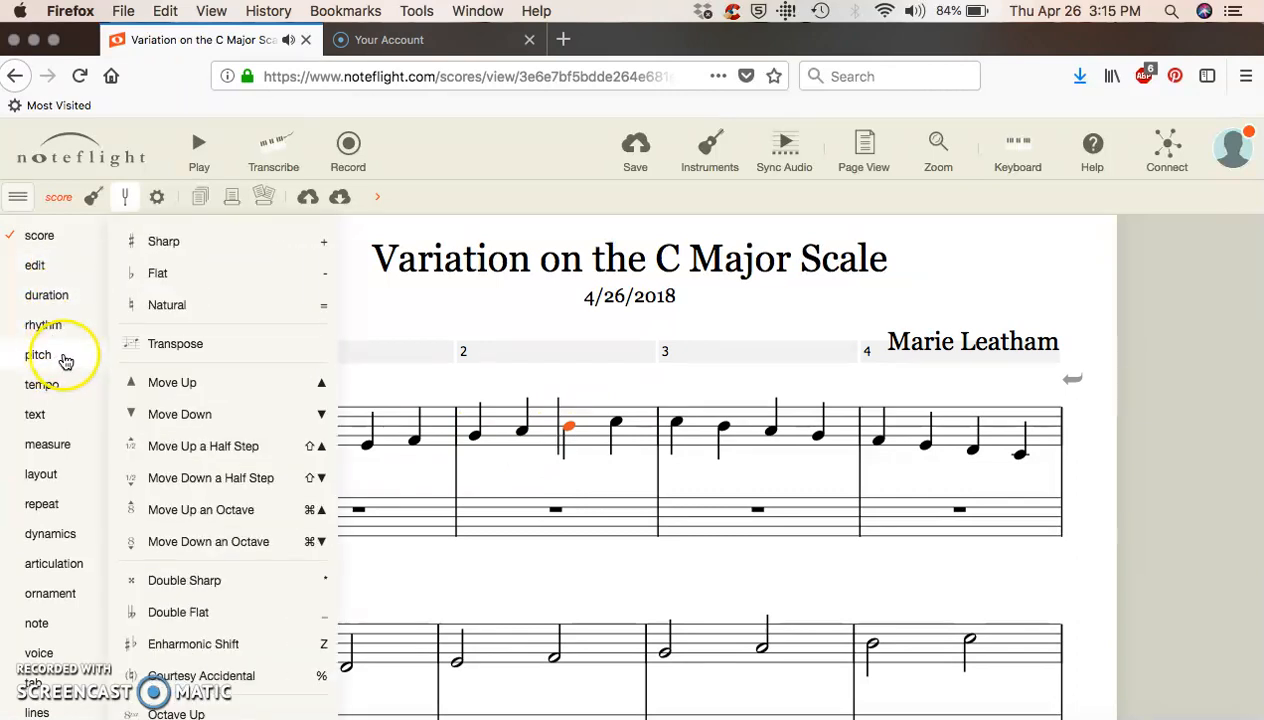
left_click(174, 279)
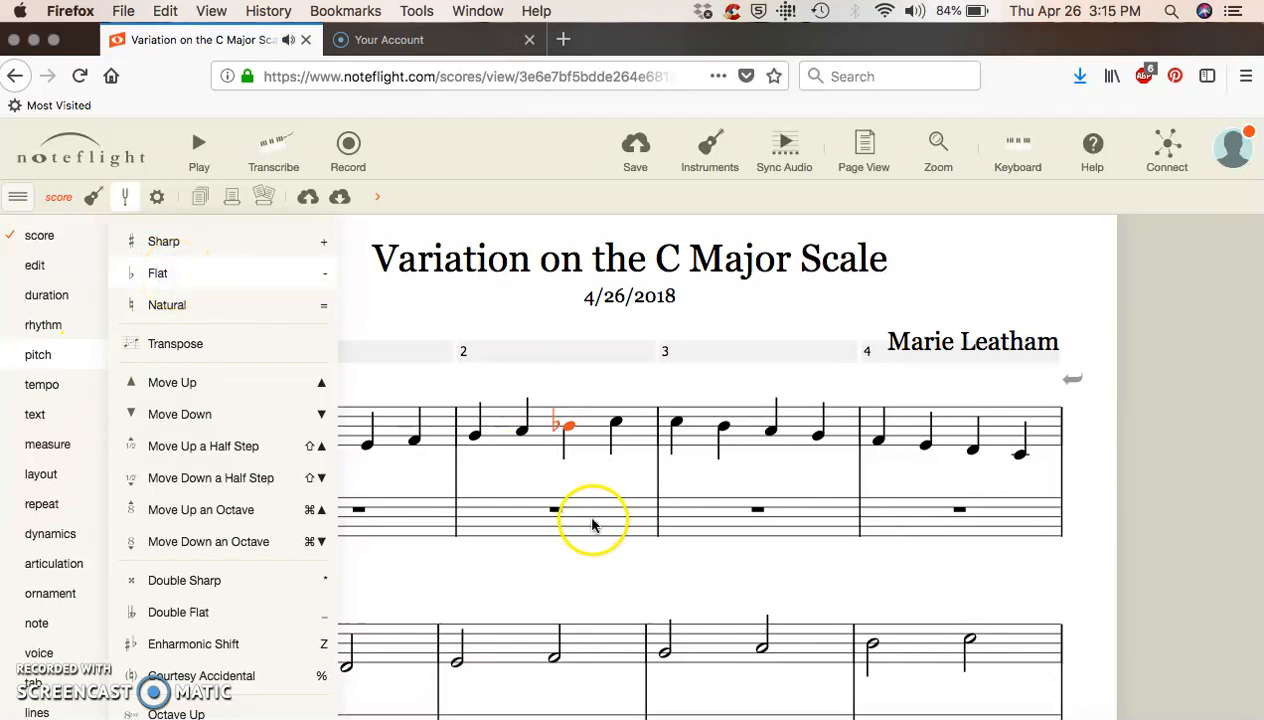
left_click(578, 578)
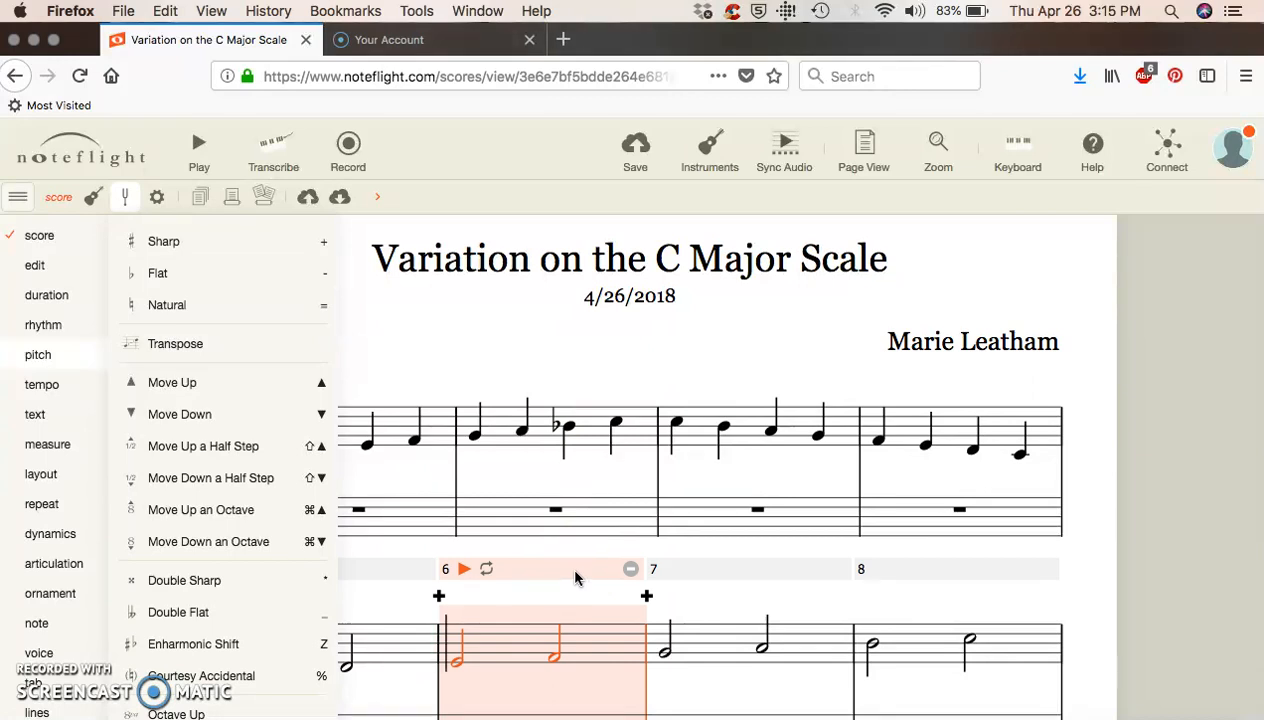
left_click(429, 327)
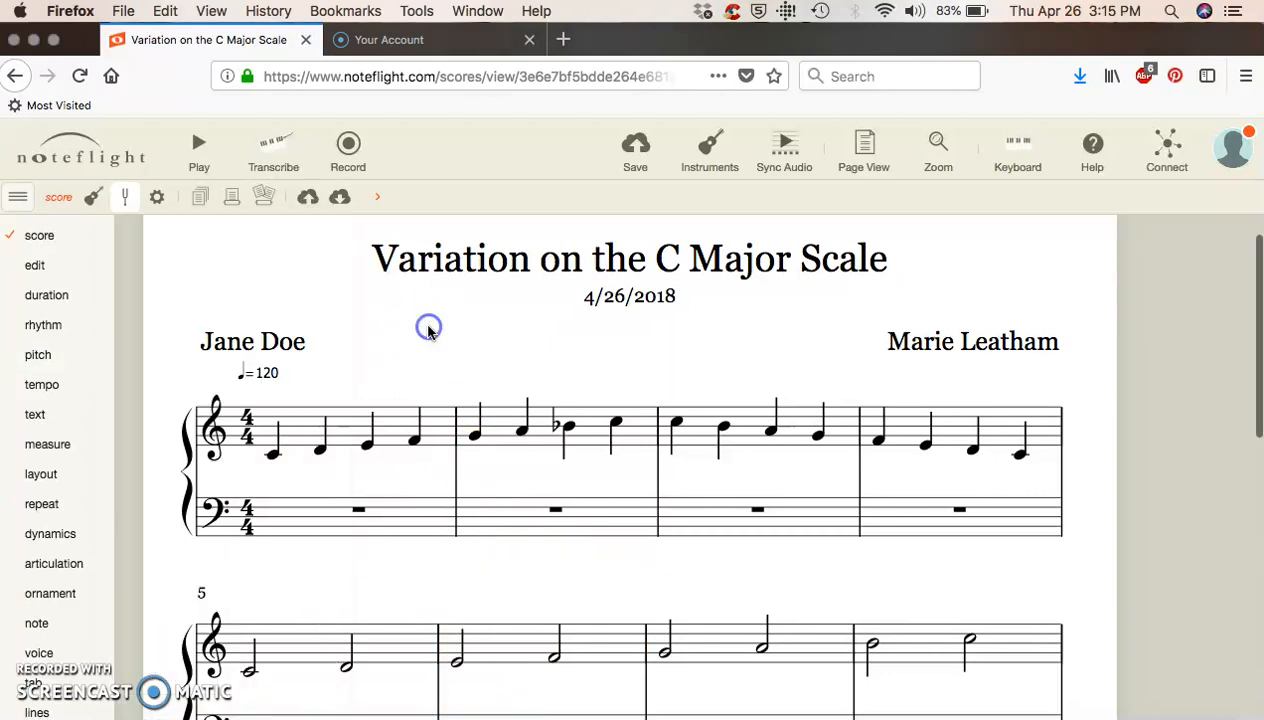
- Add a slur from the opening C to the D in treble measure 1 and turn on the articulation tools
left_click(273, 460)
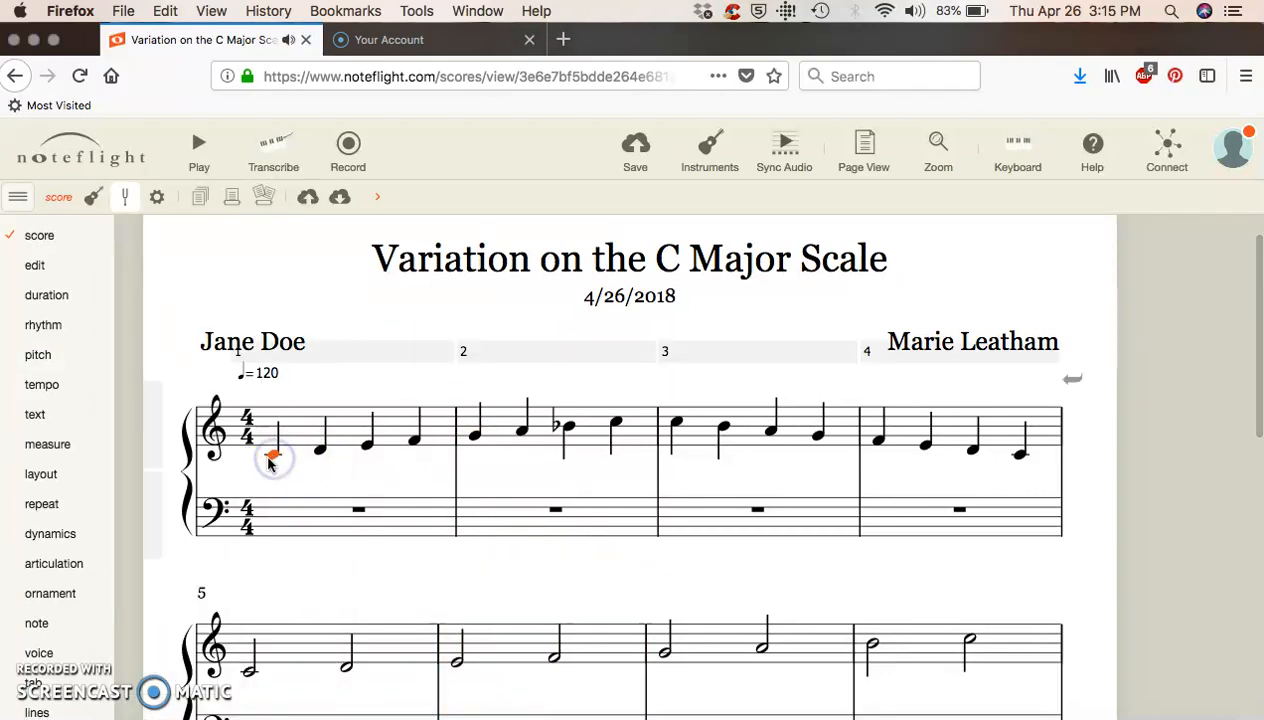
left_click(60, 452)
mouse_move(62, 566)
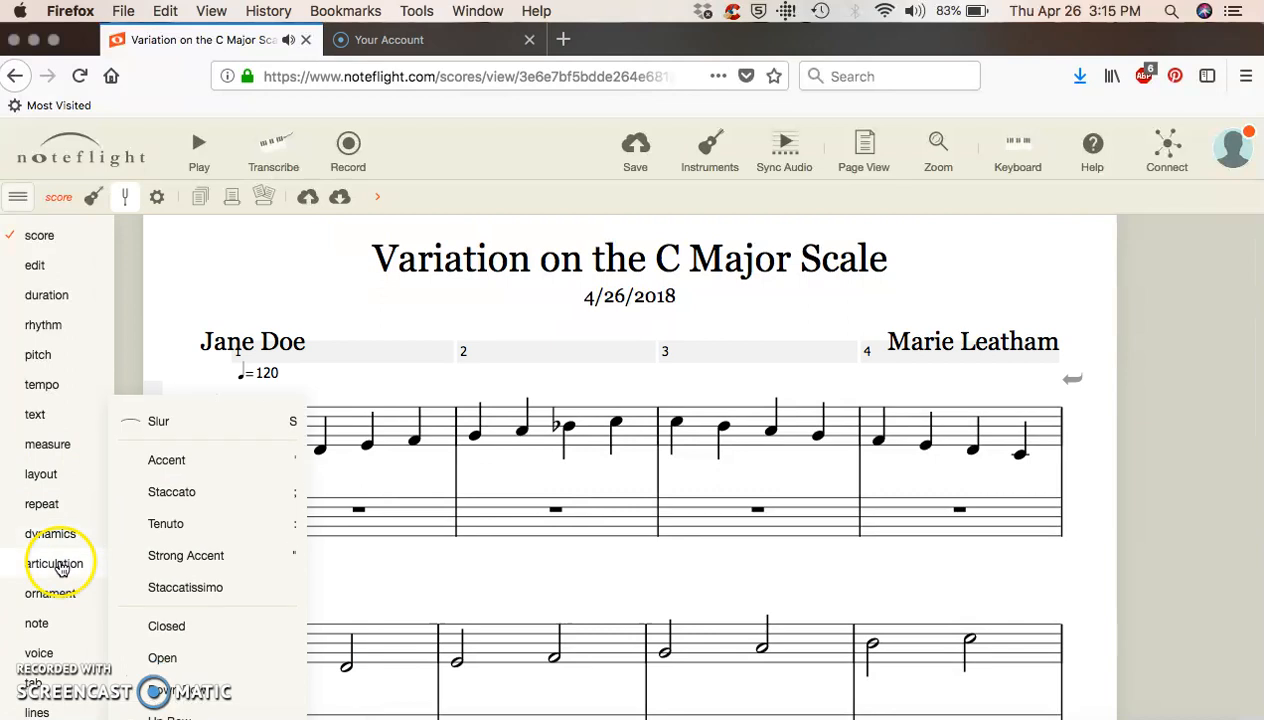
left_click(175, 424)
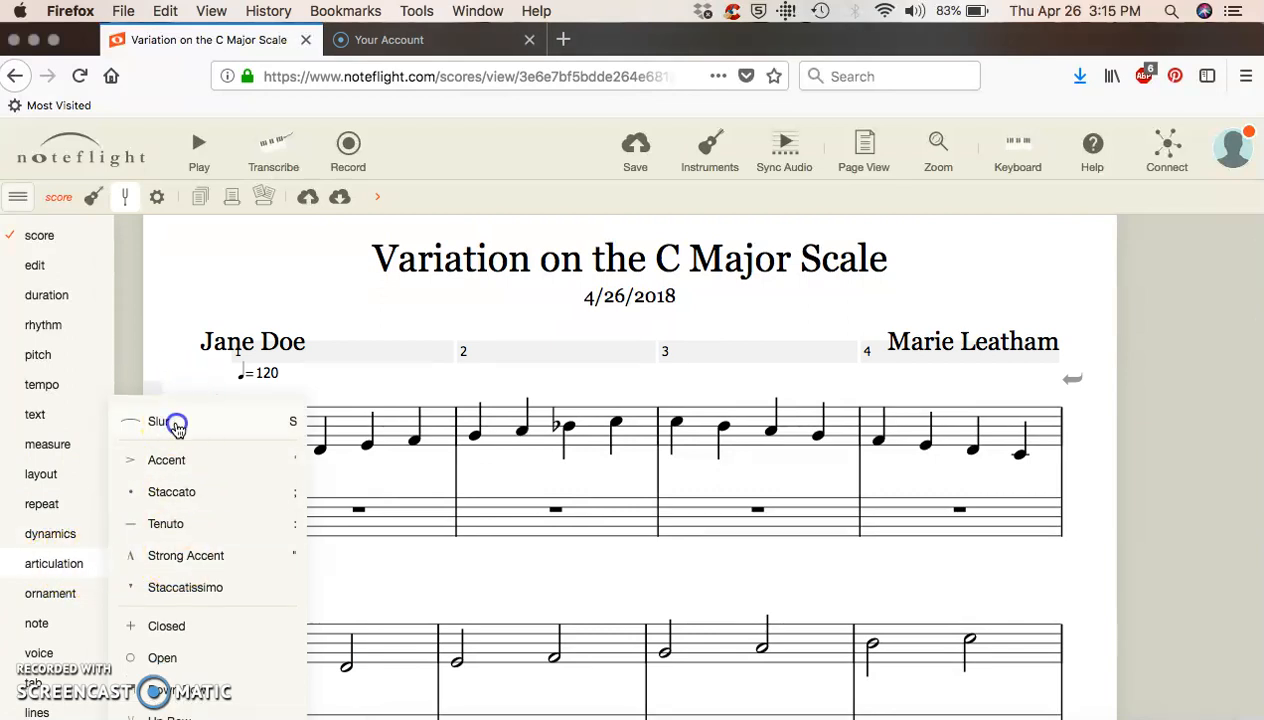
left_click(445, 472)
left_click(325, 388)
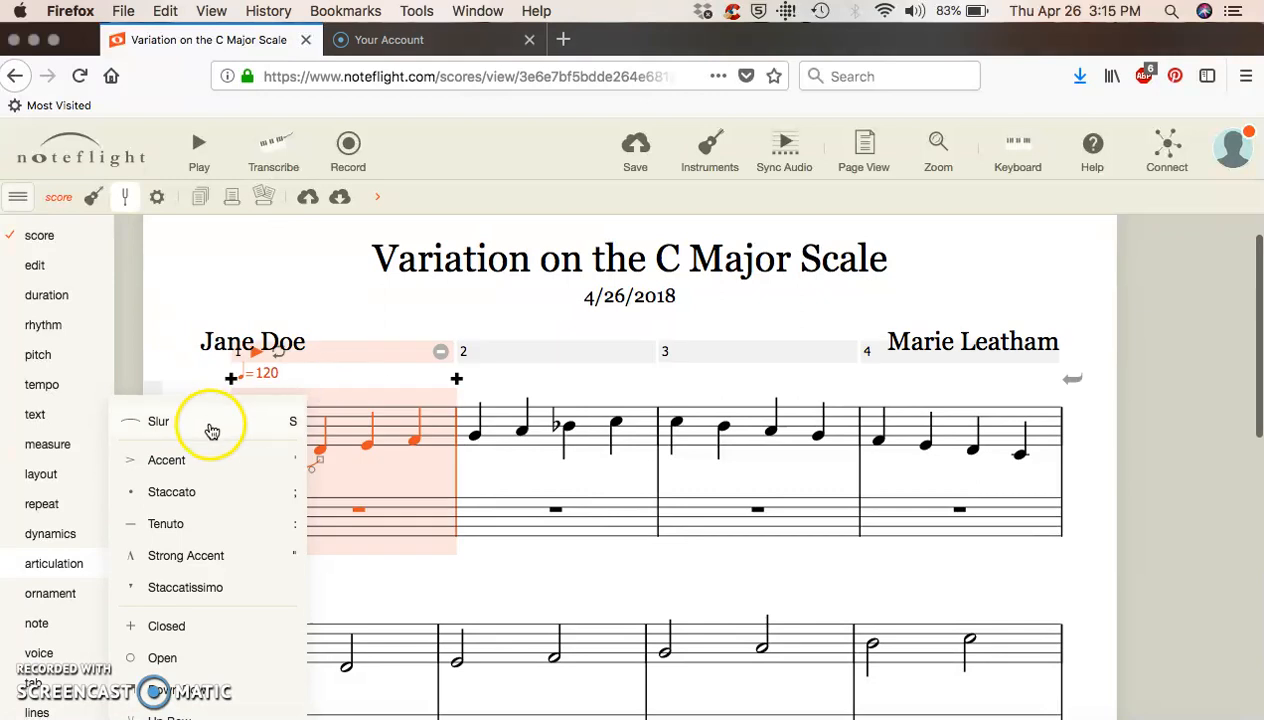
left_click(56, 562)
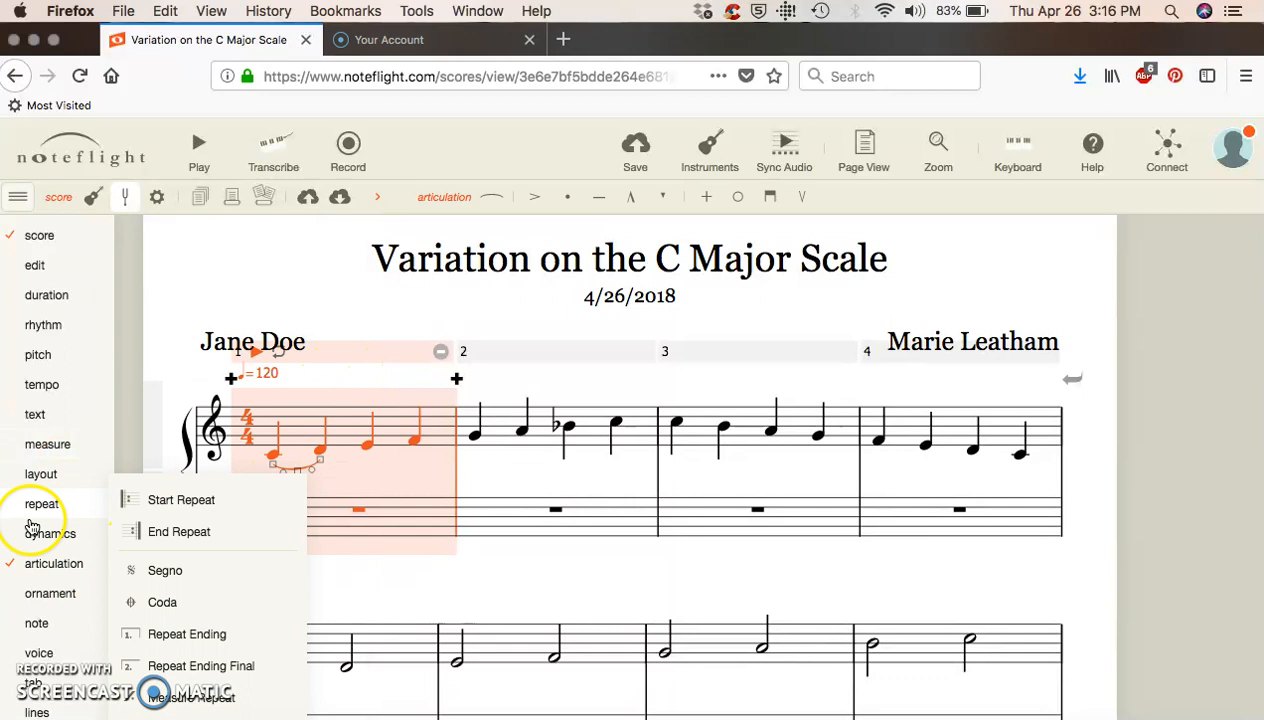
left_click(536, 557)
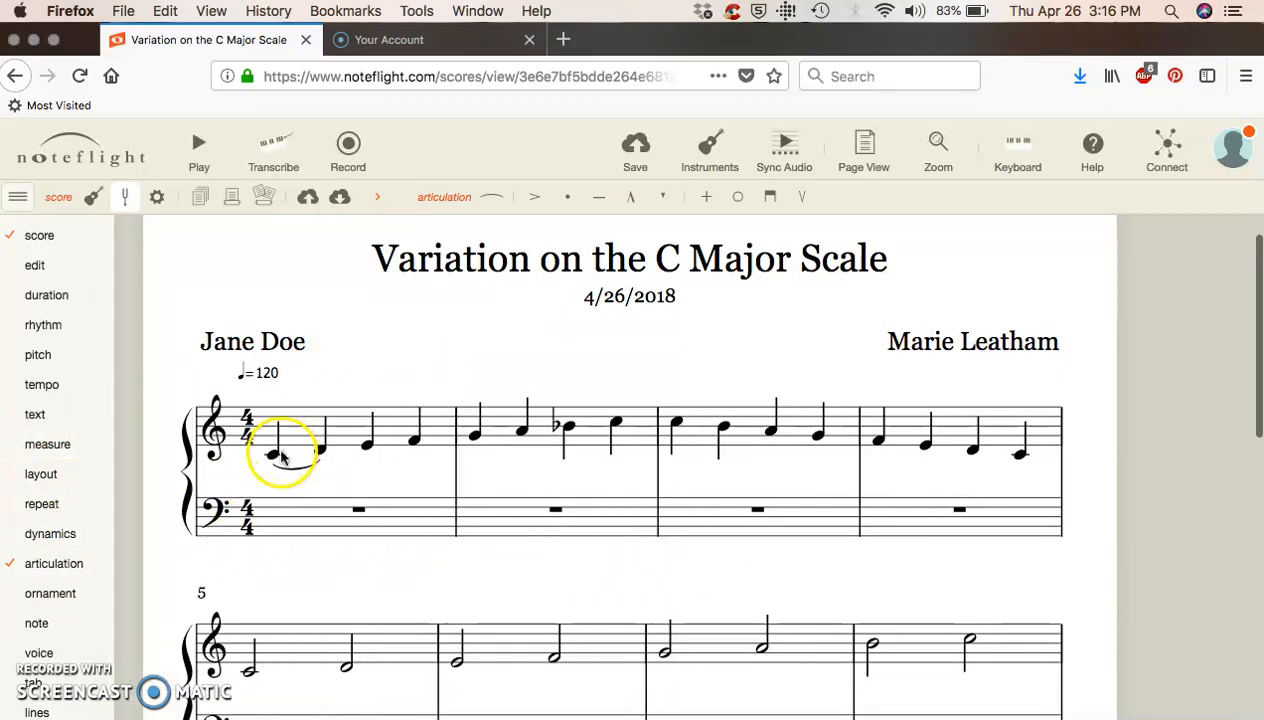
- Extend the end of the slur from the D in measure 1 to the high C ending treble measure 2
left_click(299, 473)
left_click(322, 462)
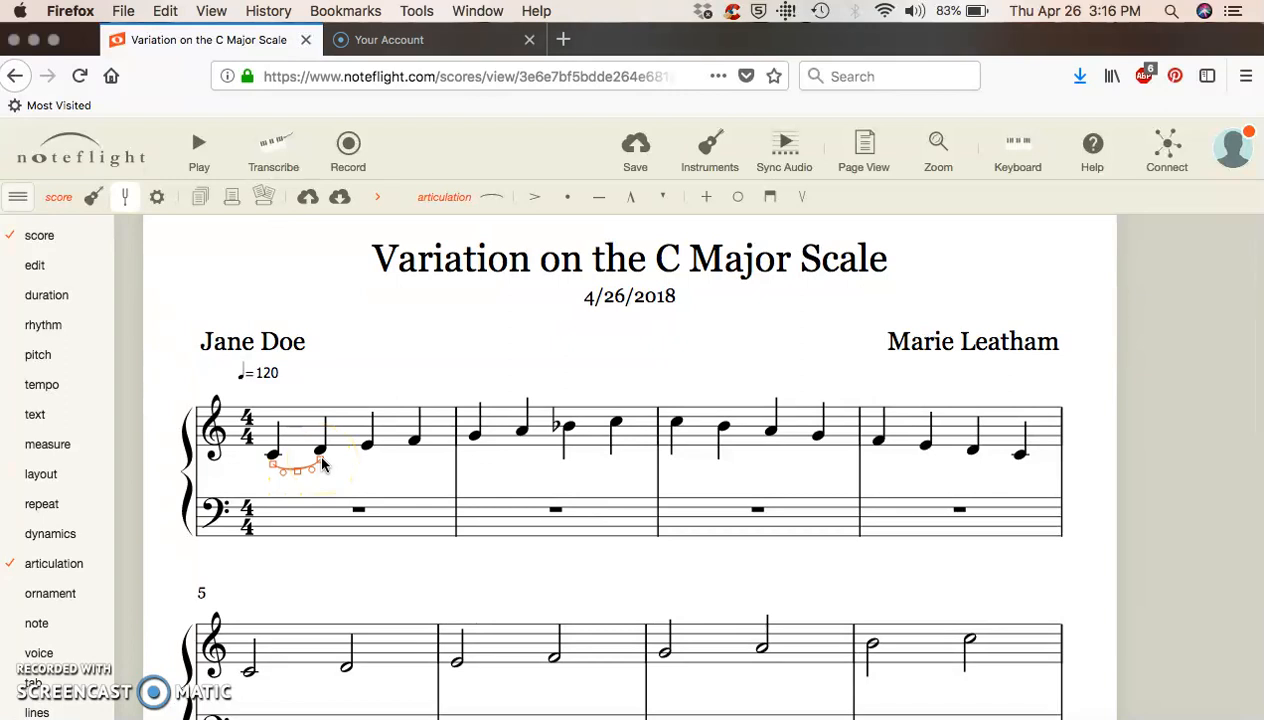
left_click_drag(322, 463, 620, 443)
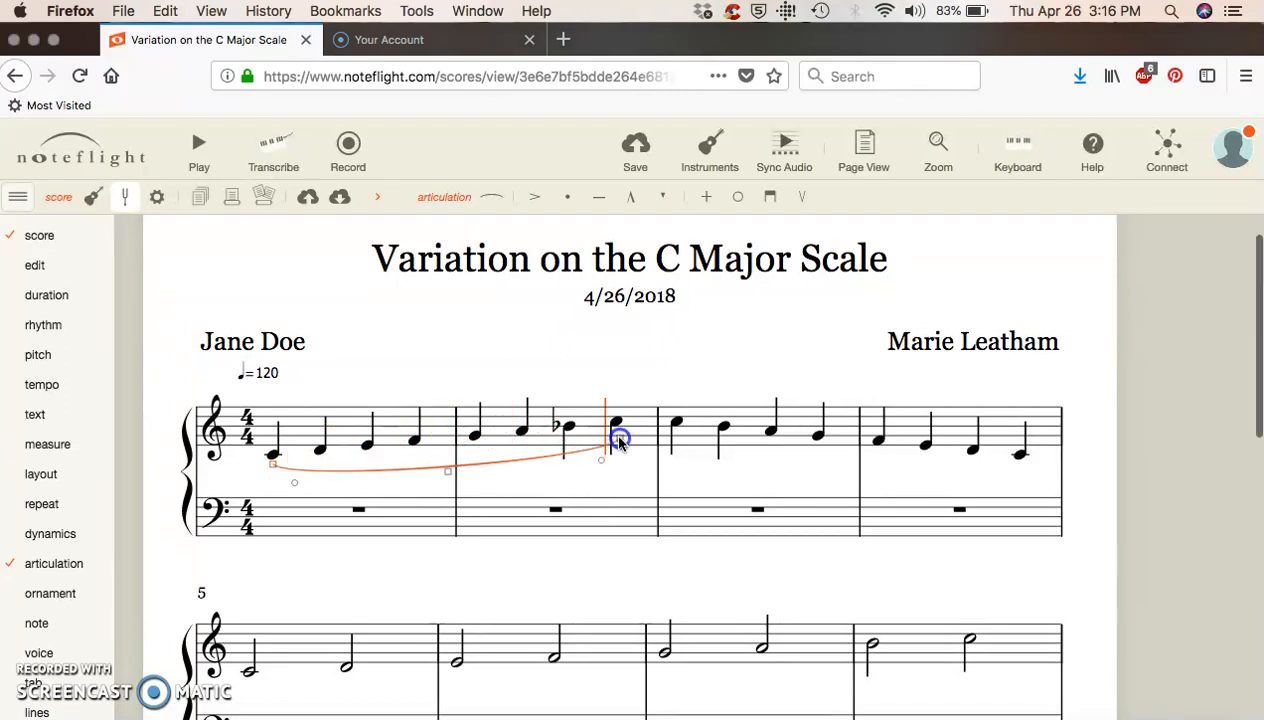
- Curve the slur above the notes and adjust its height and ends to arch closely over treble measures 1 and 2
left_click(450, 470)
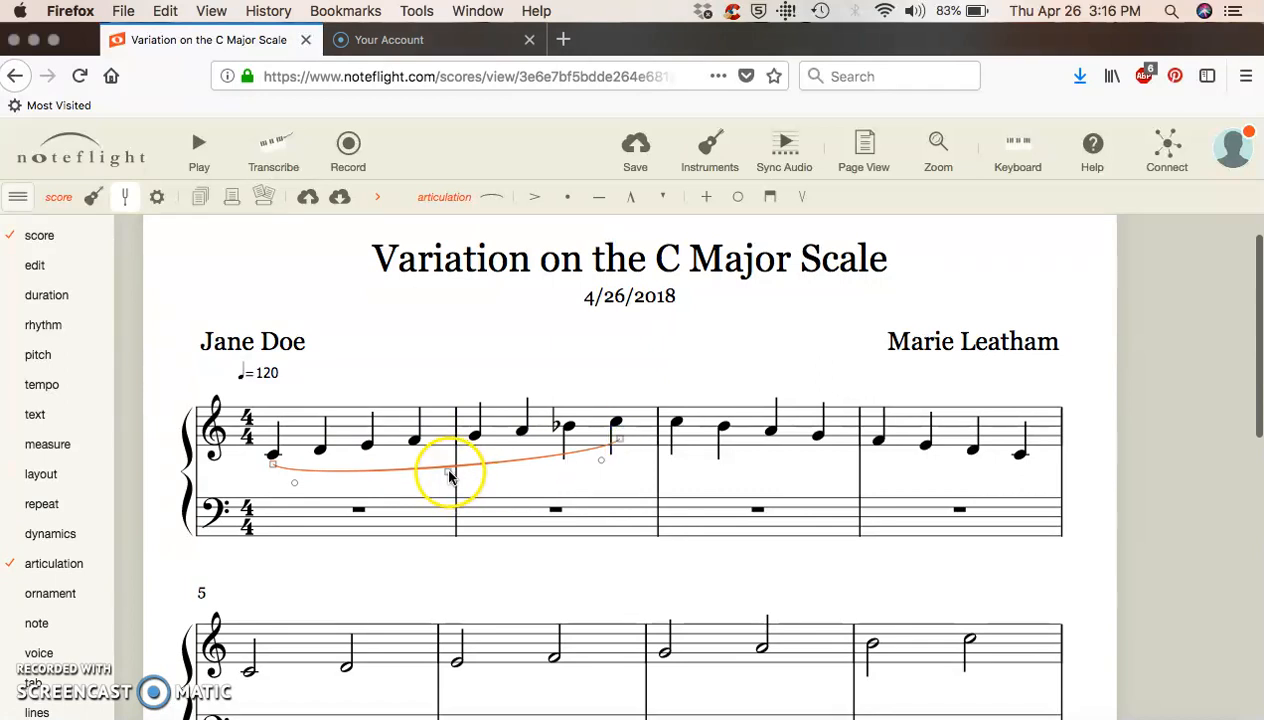
left_click_drag(450, 470, 420, 313)
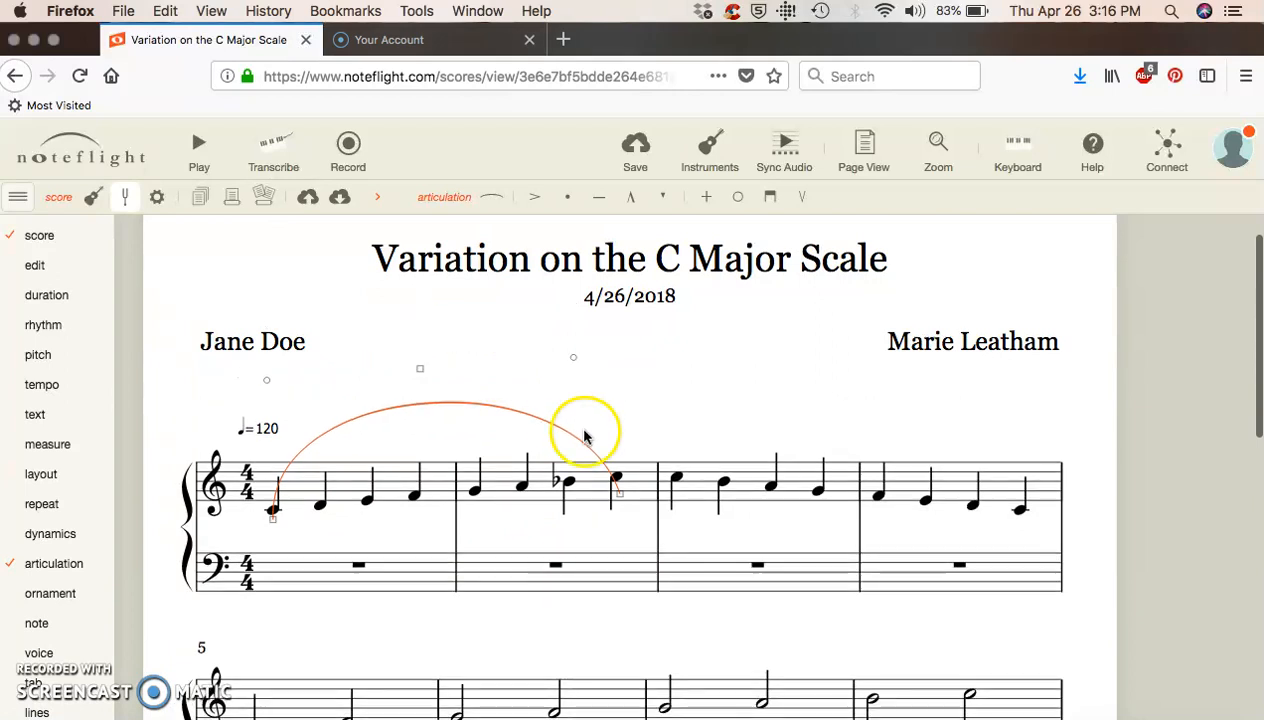
left_click_drag(621, 500, 615, 455)
left_click_drag(272, 537, 265, 508)
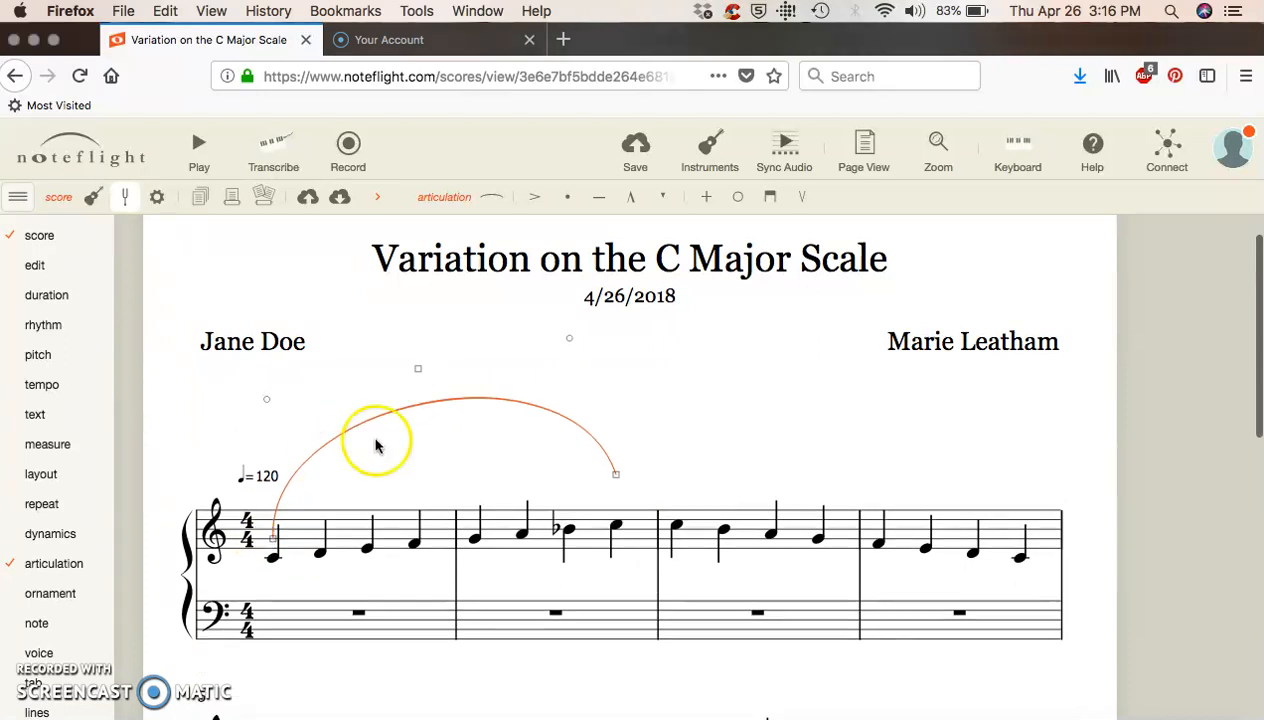
left_click(419, 388)
left_click_drag(419, 388, 426, 474)
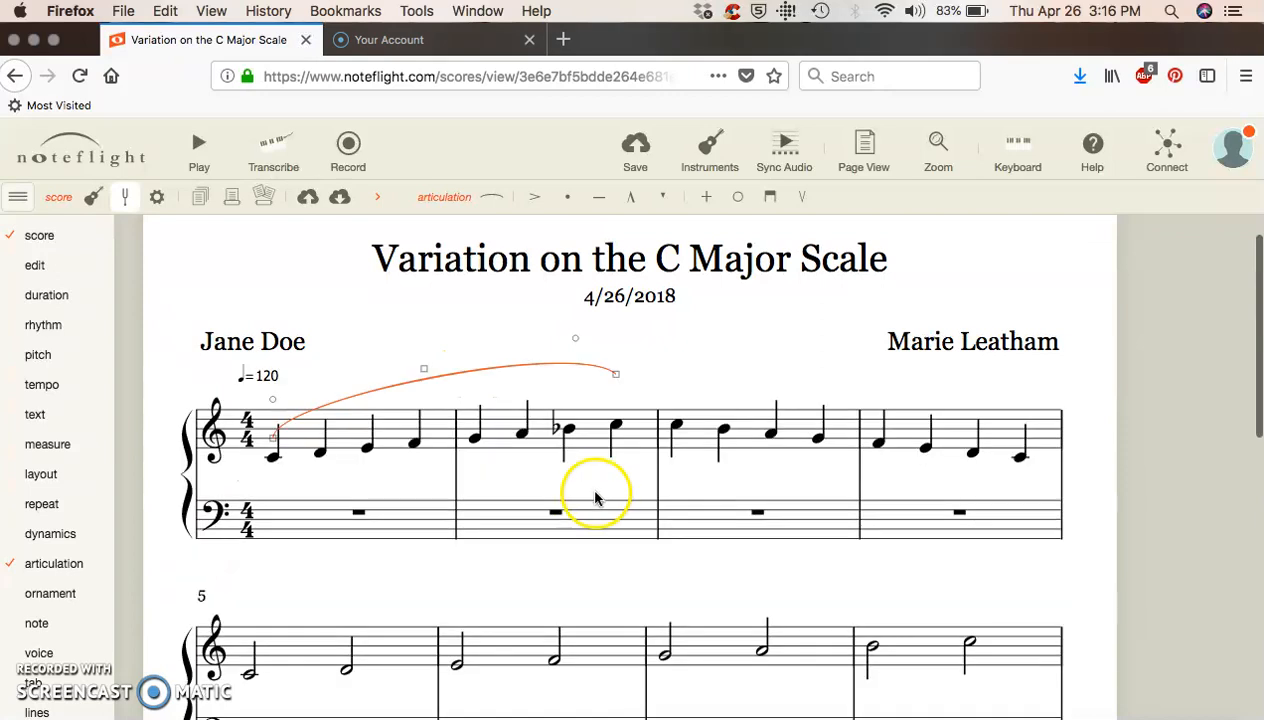
left_click_drag(616, 378, 615, 418)
left_click(500, 480)
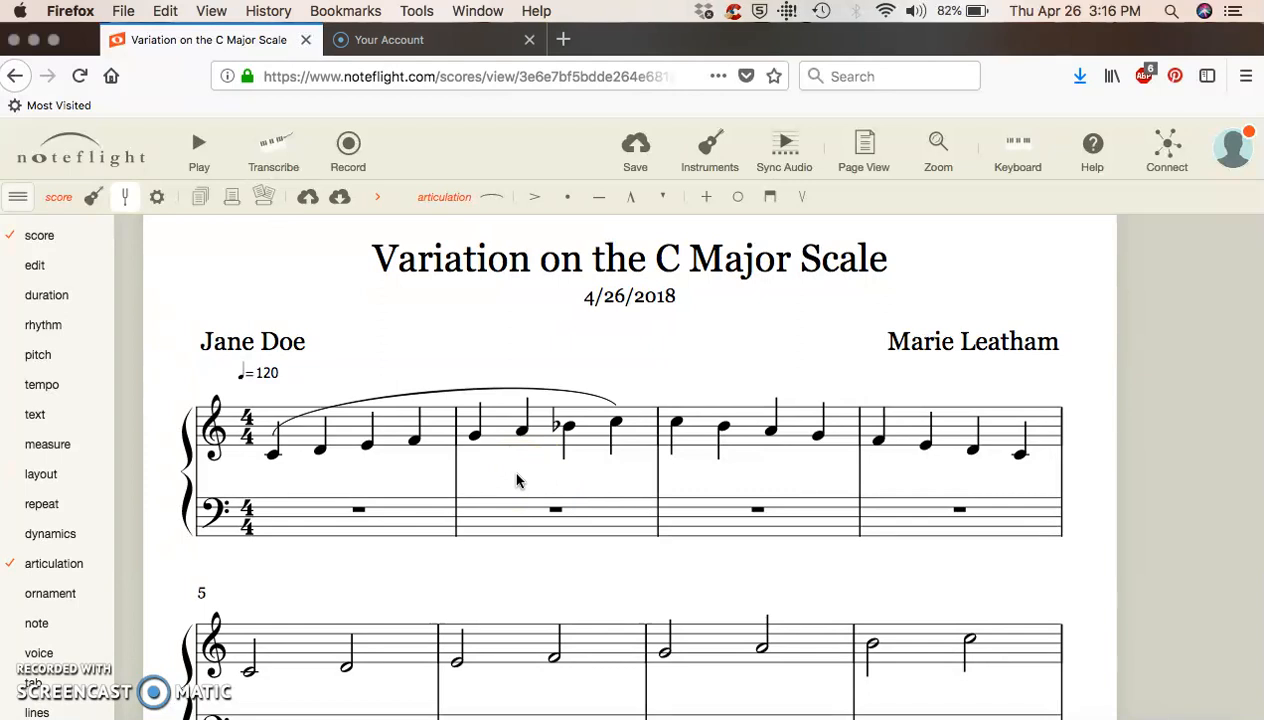
- Add staccato to the first two quarter notes, C and B, of treble measure 3
left_click(683, 445)
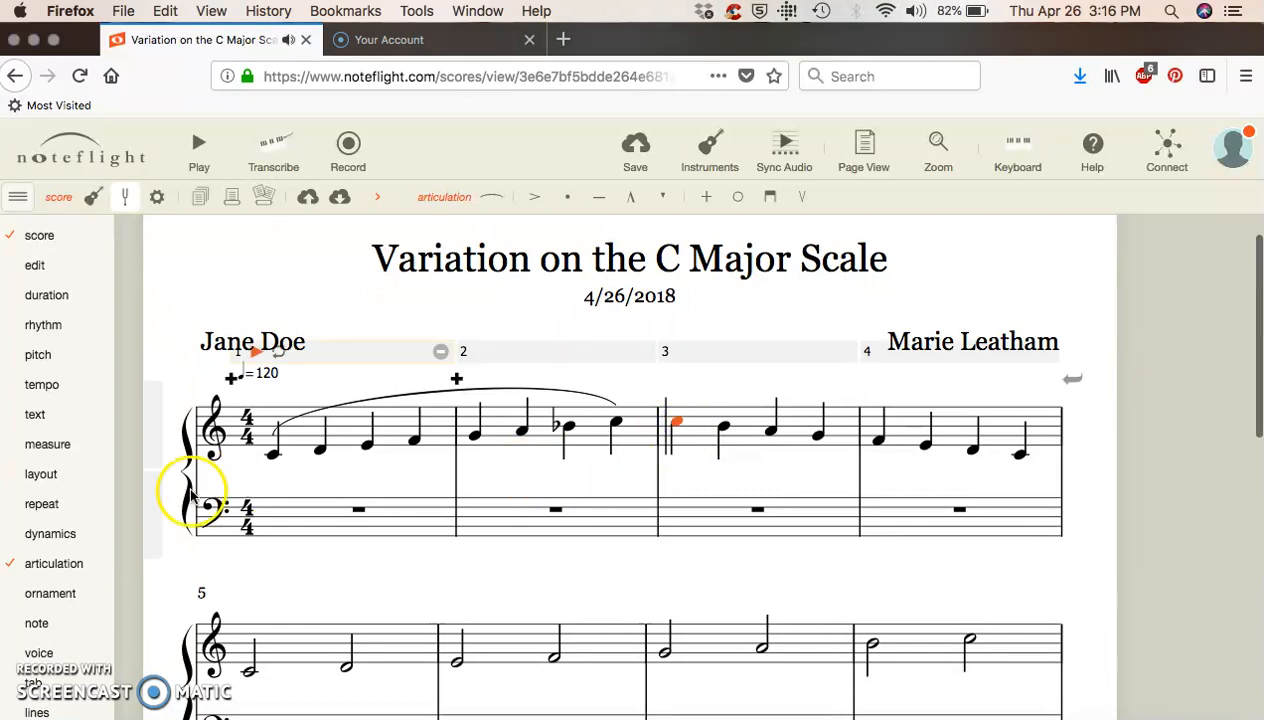
mouse_move(48, 535)
mouse_move(47, 566)
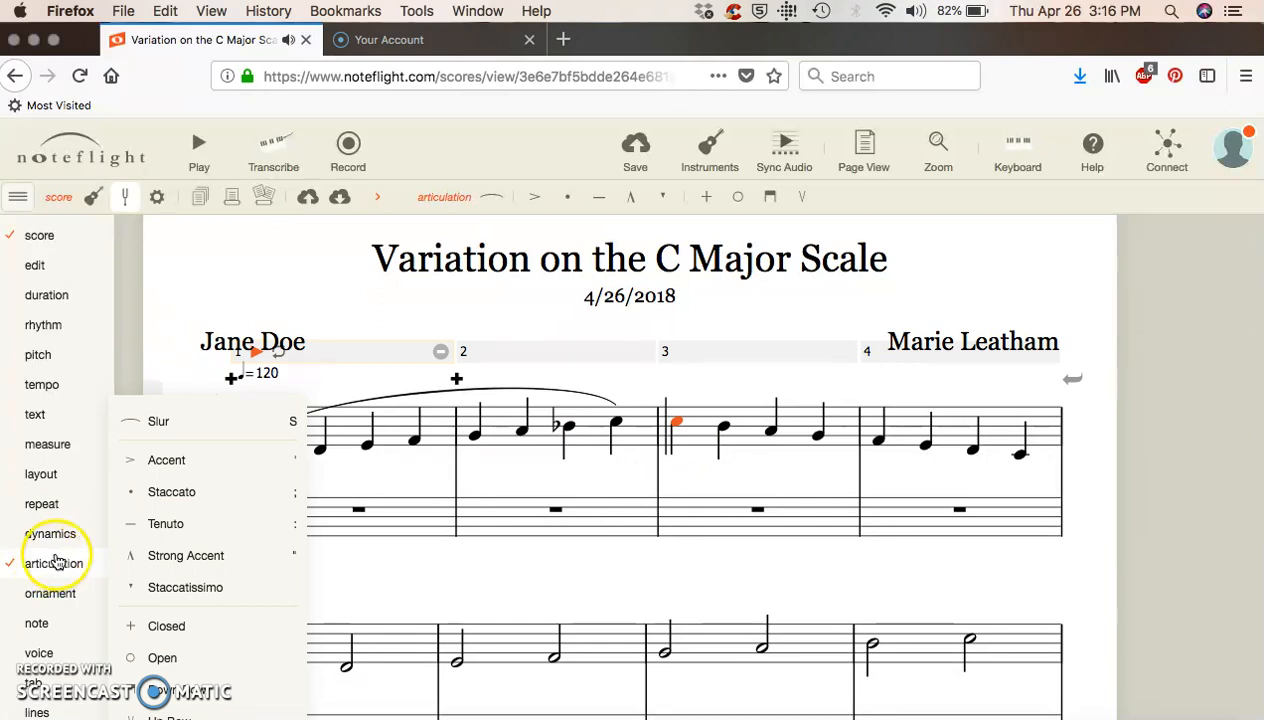
left_click(178, 500)
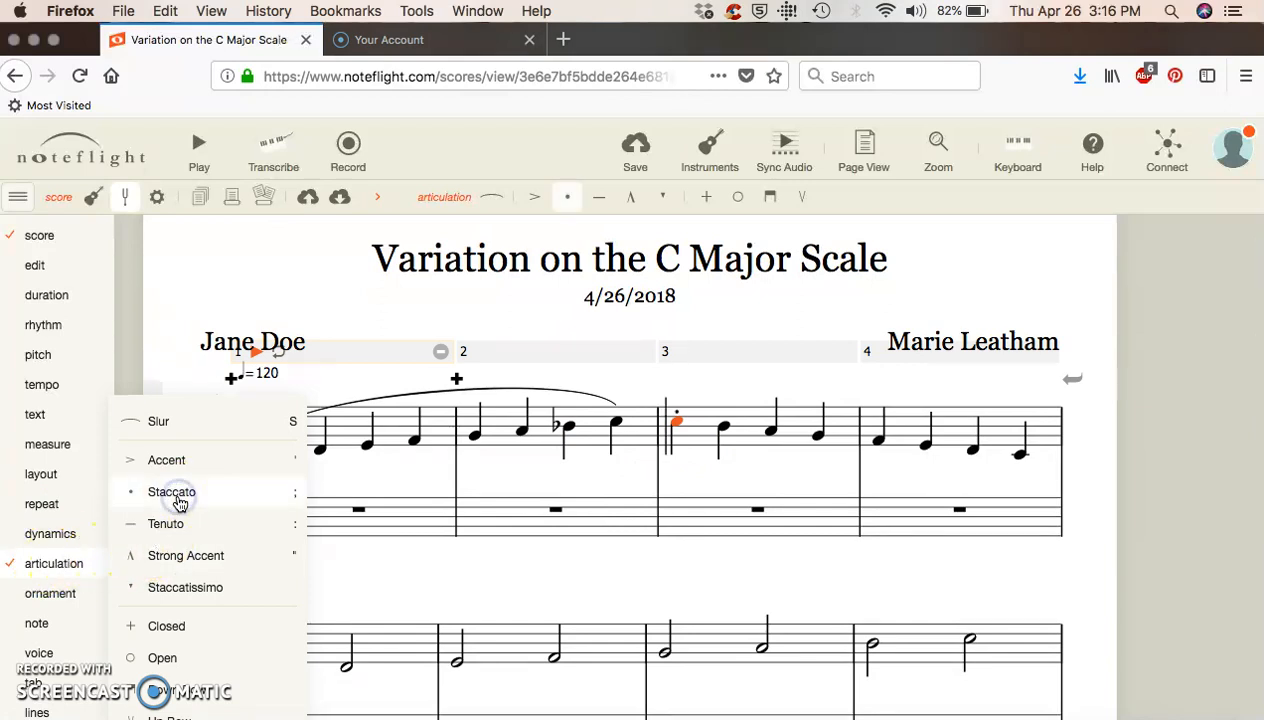
left_click(722, 430)
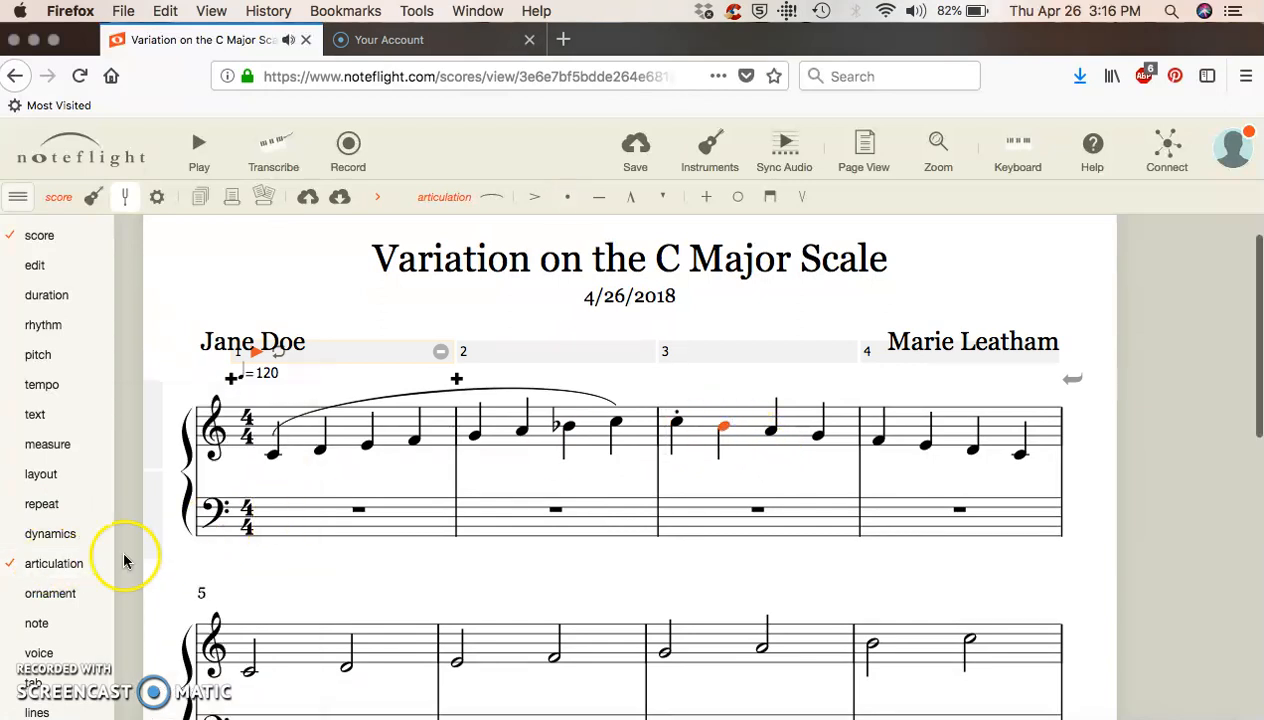
mouse_move(85, 565)
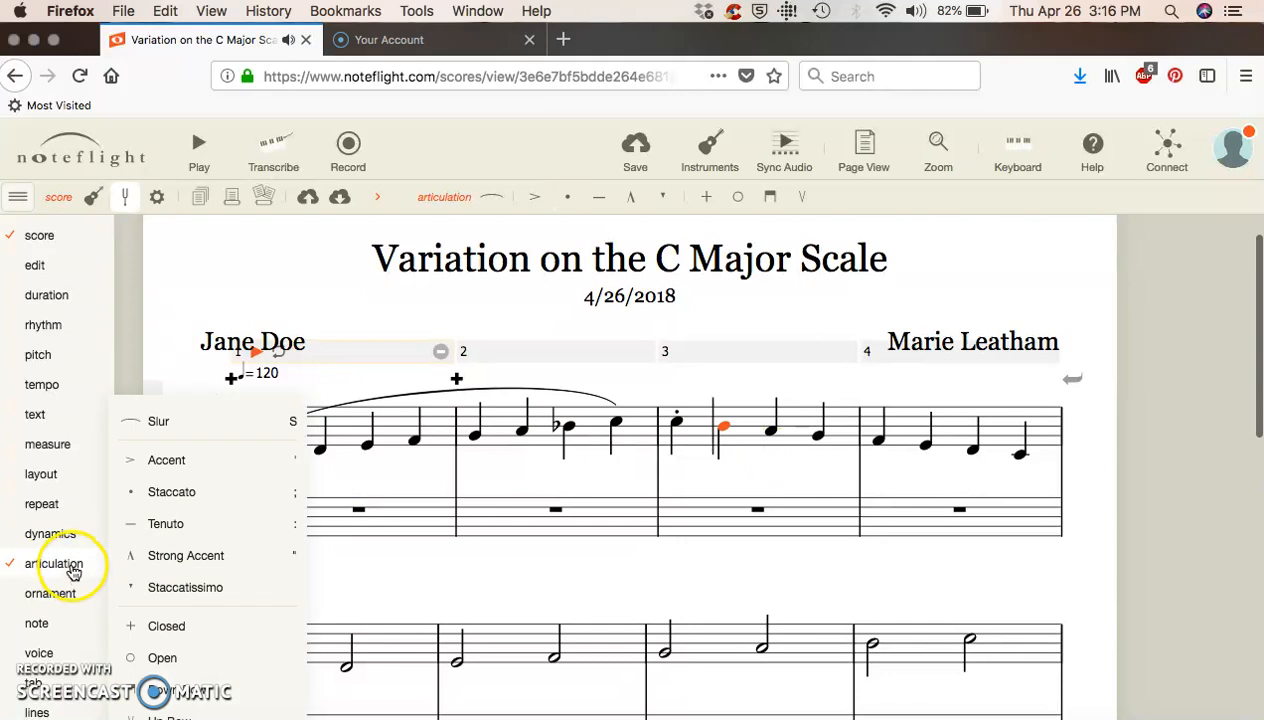
left_click(193, 497)
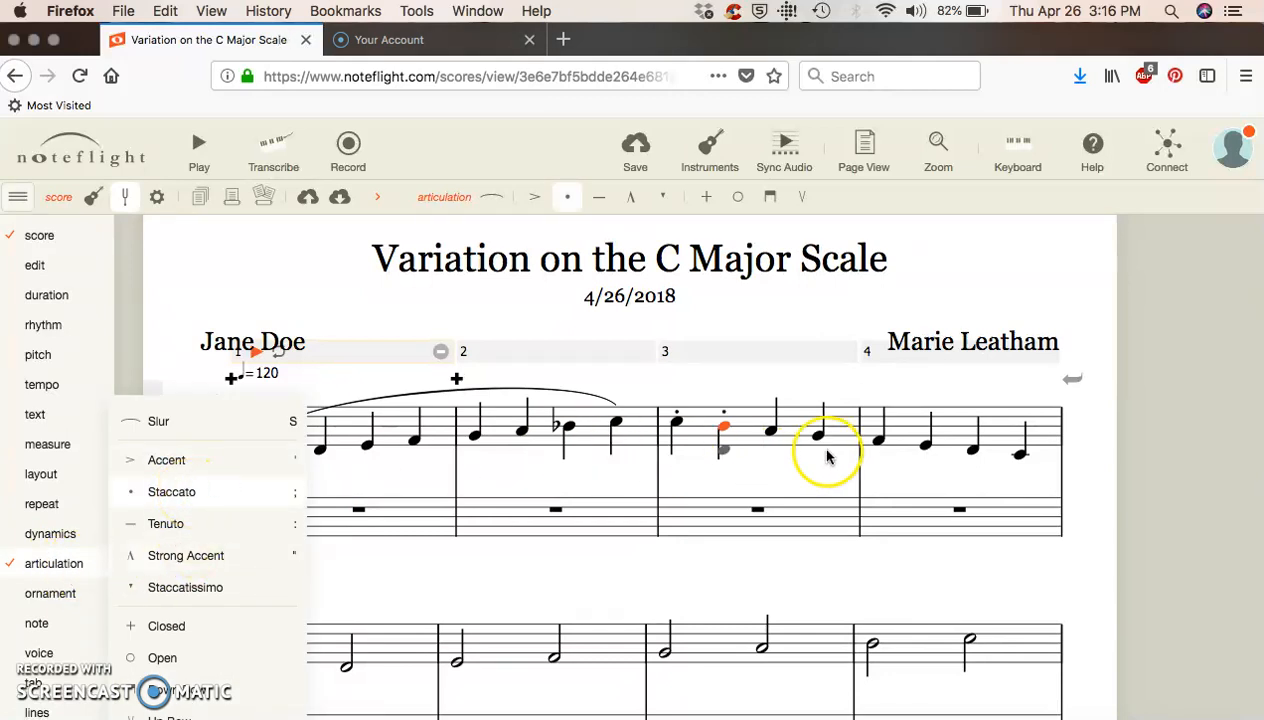
- Add staccato to the last two quarter notes, A and G, of treble measure 3
left_click(770, 435)
mouse_move(90, 562)
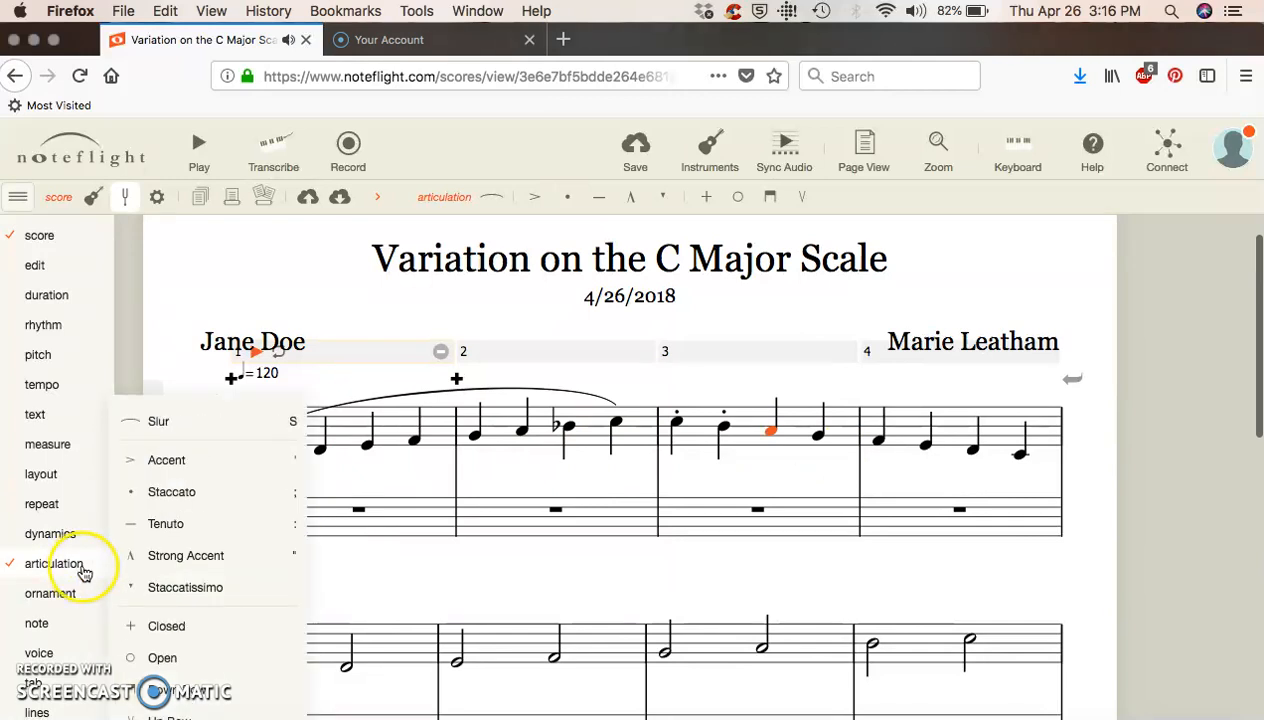
left_click(190, 492)
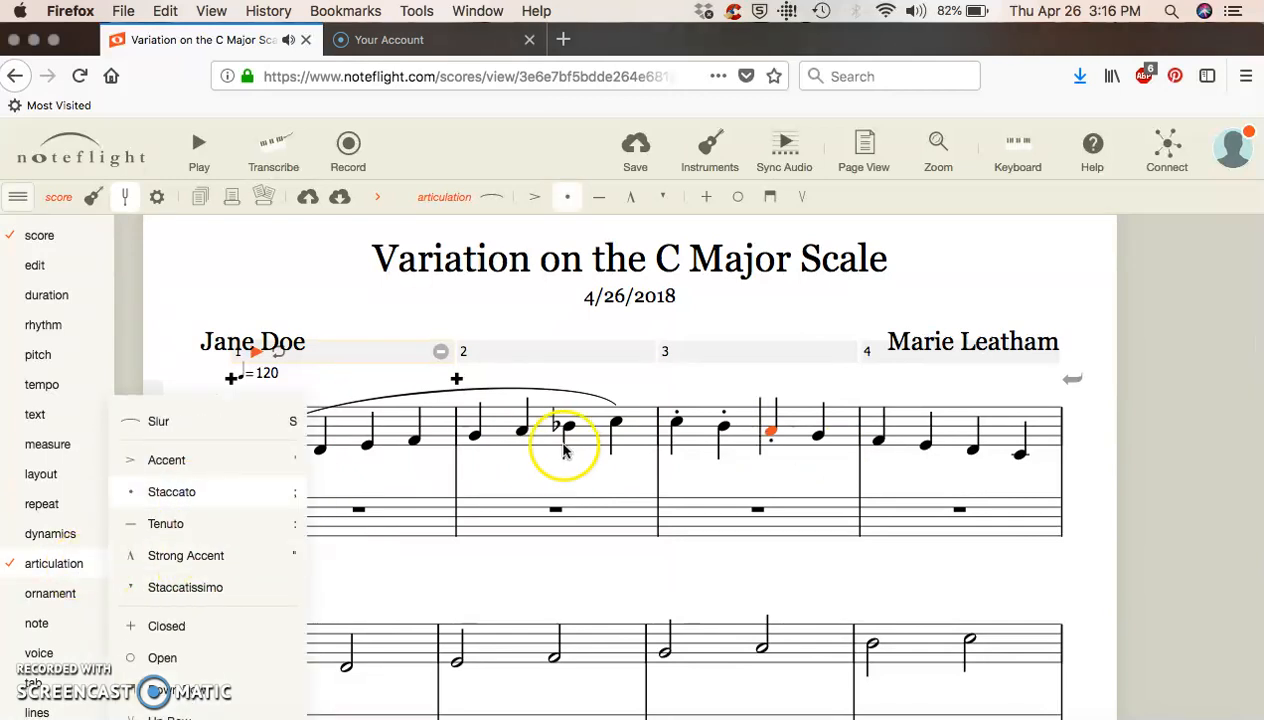
left_click(819, 432)
mouse_move(30, 563)
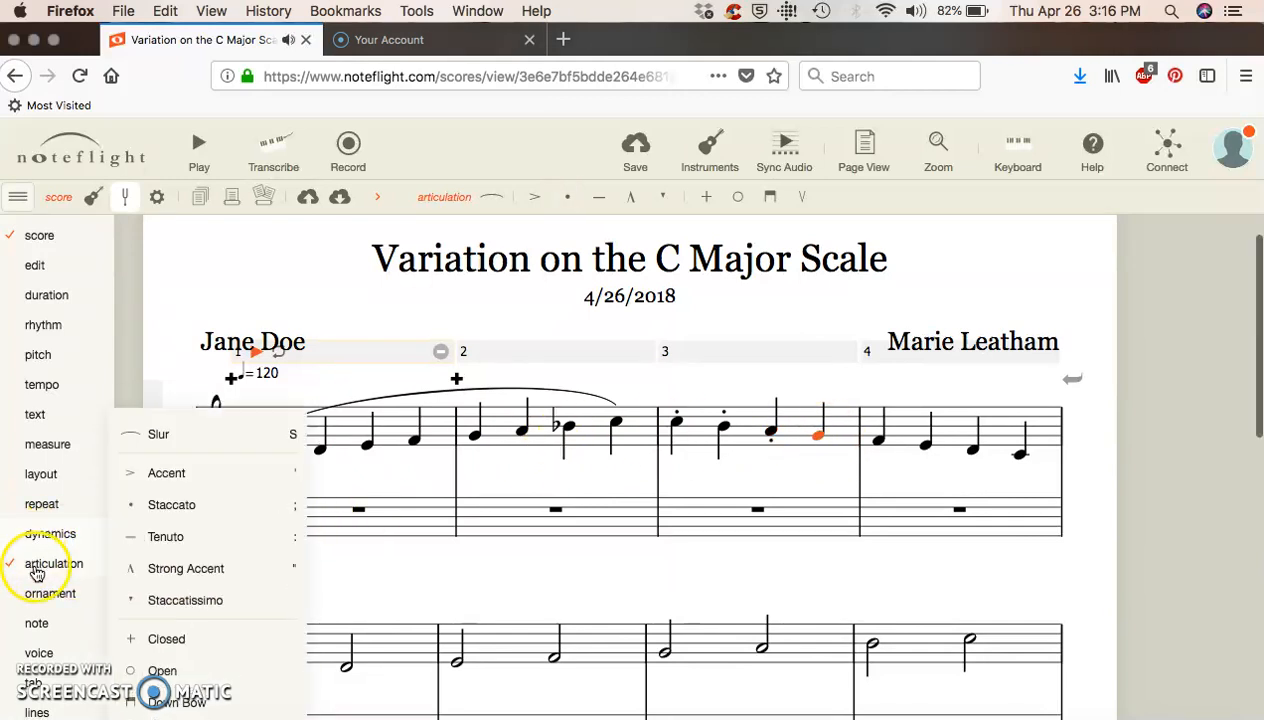
left_click(183, 494)
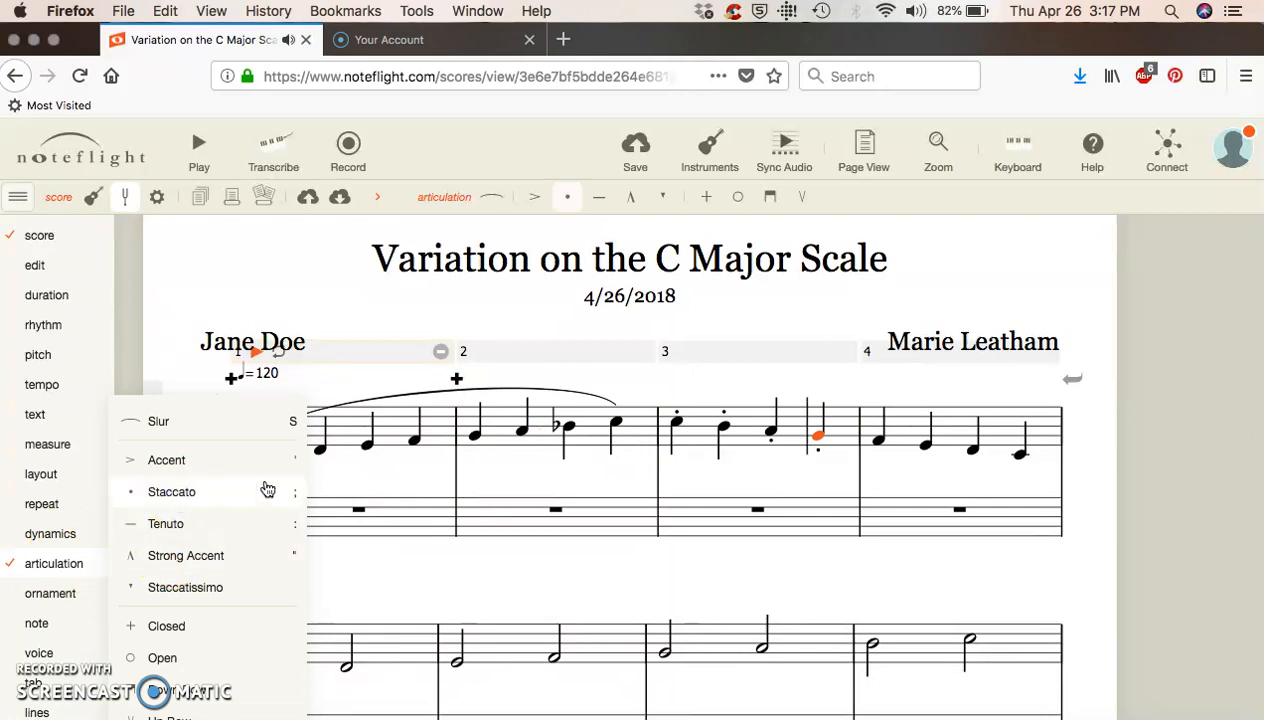
left_click(618, 577)
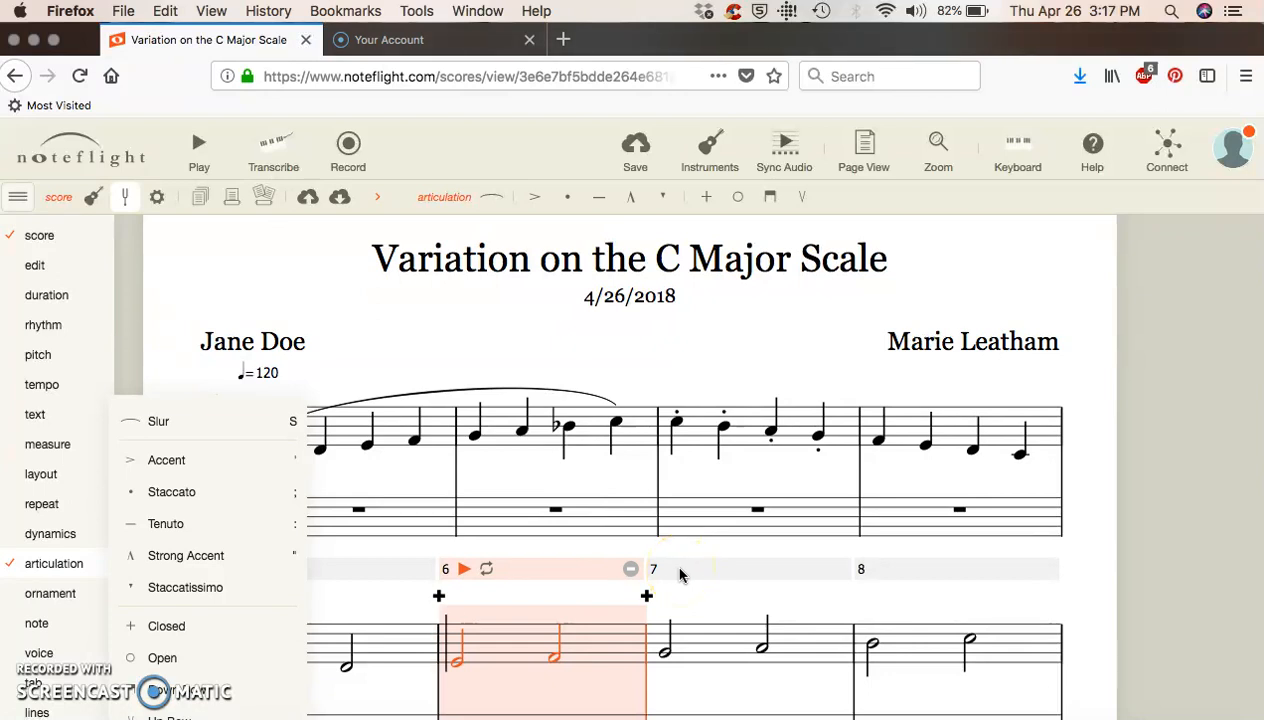
left_click(509, 323)
- Add an accent to the opening C of treble measure 1
left_click(273, 459)
left_click(68, 570)
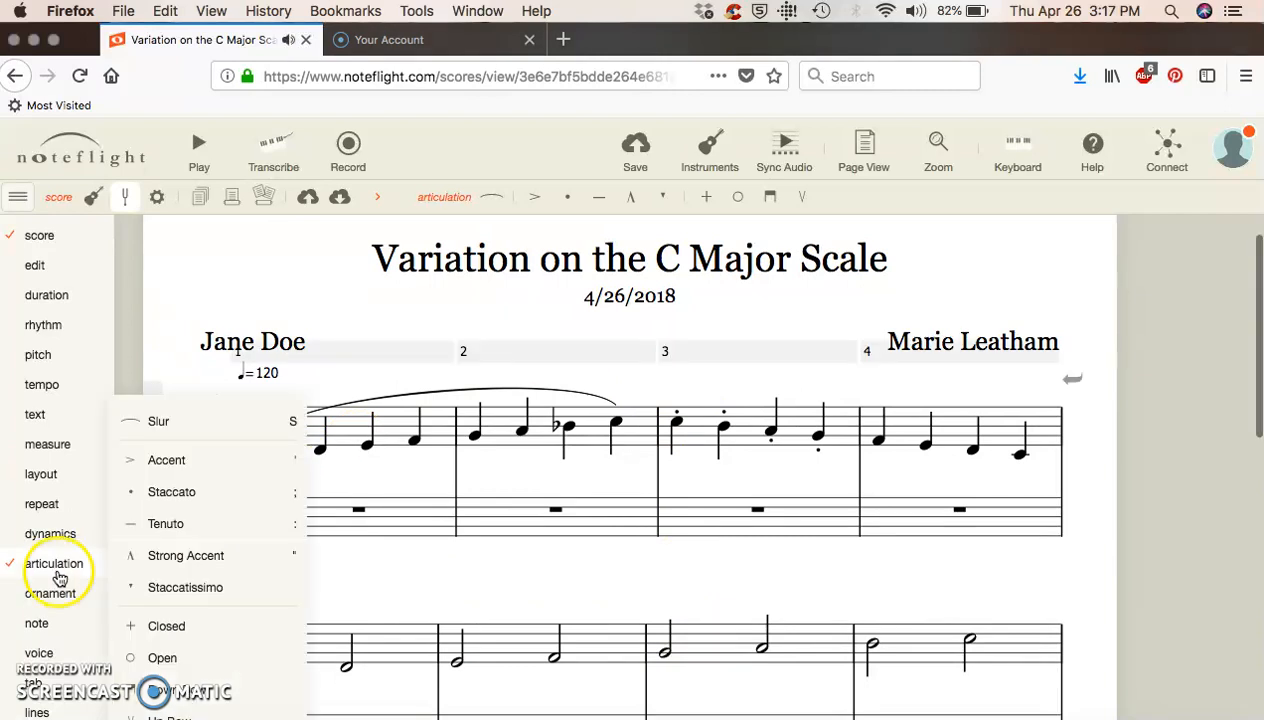
left_click(180, 463)
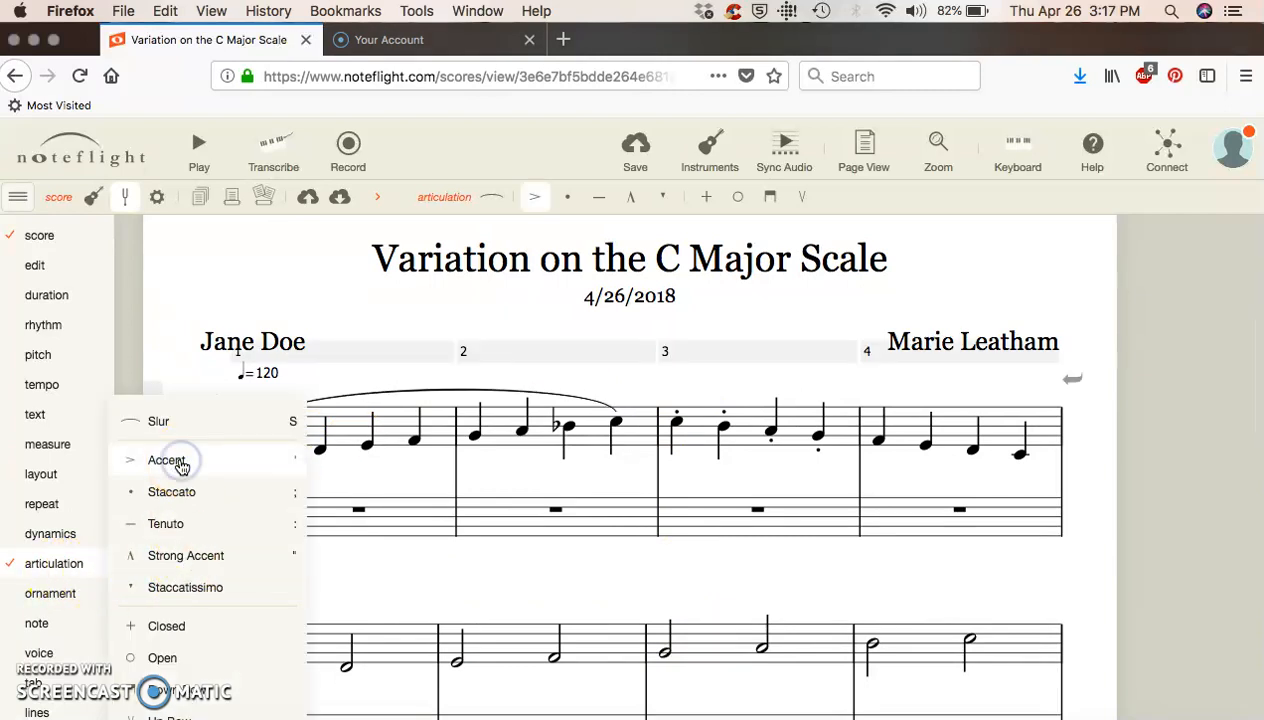
left_click(518, 381)
- Add an accent to the first quarter note, G, of treble measure 2
left_click(476, 442)
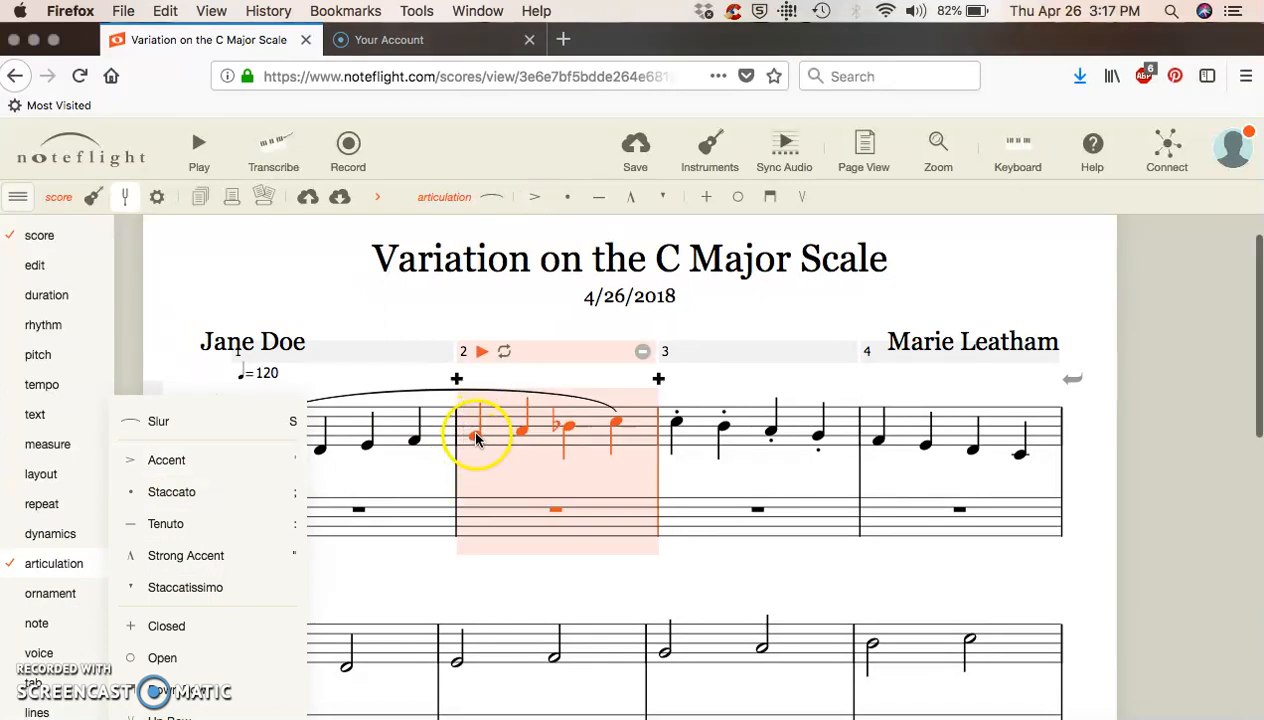
left_click(56, 564)
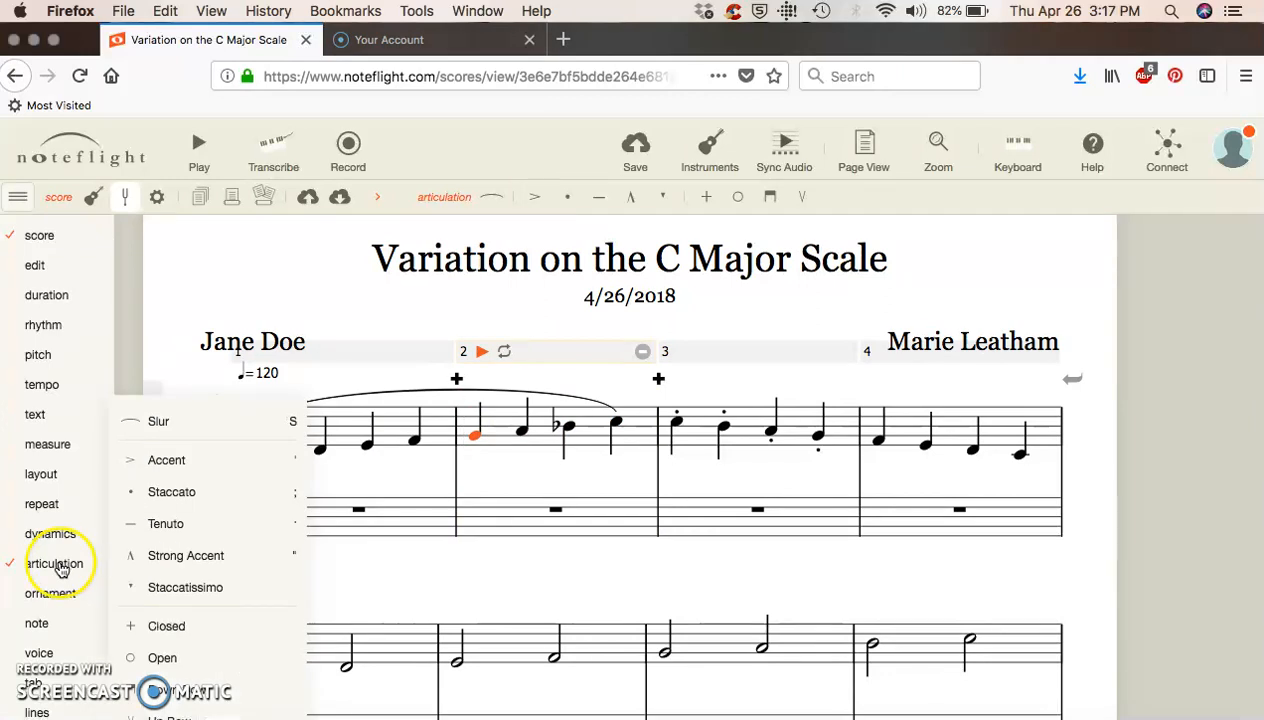
left_click(178, 461)
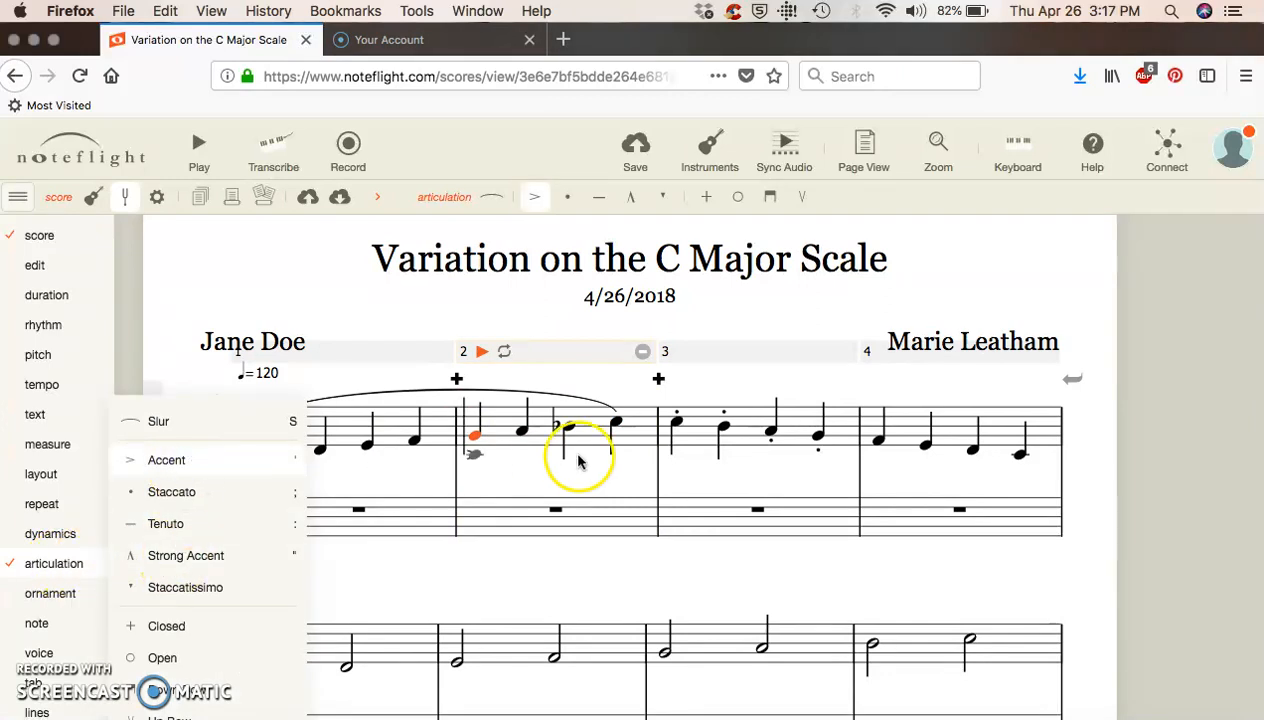
- Add an accent to the staccato C that opens treble measure 3
left_click(677, 422)
key("semicolon")
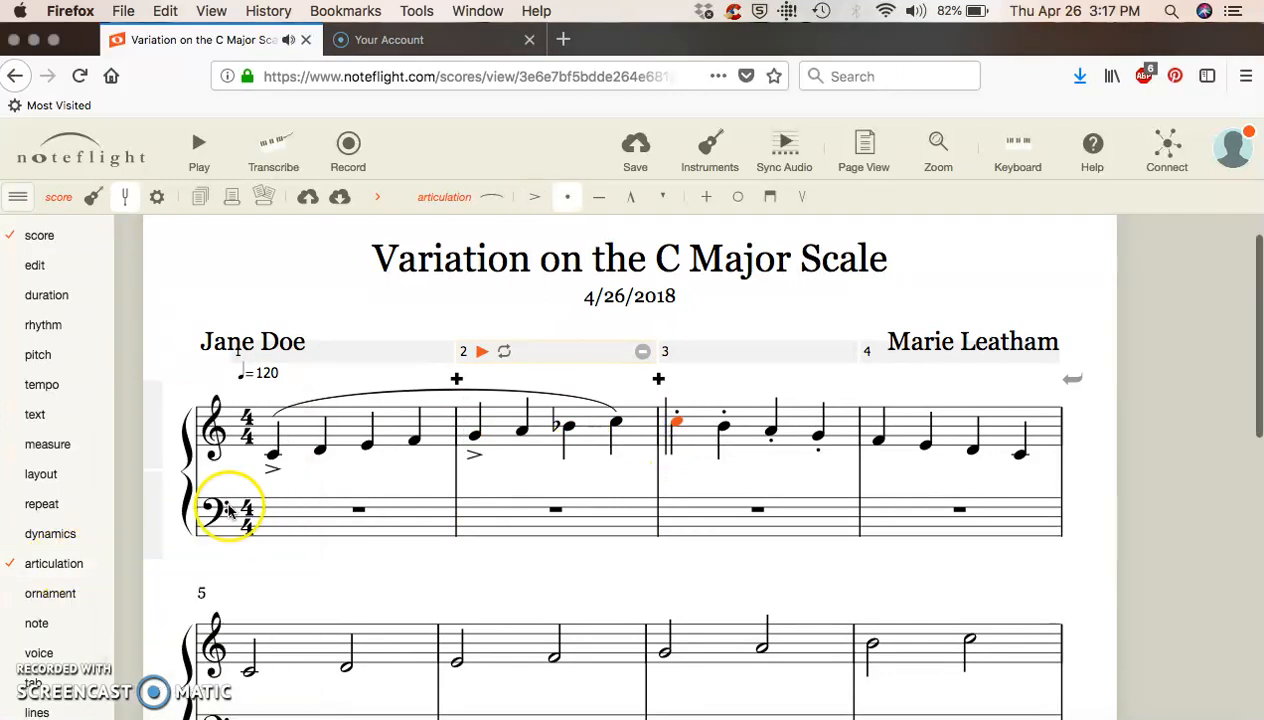
left_click(76, 563)
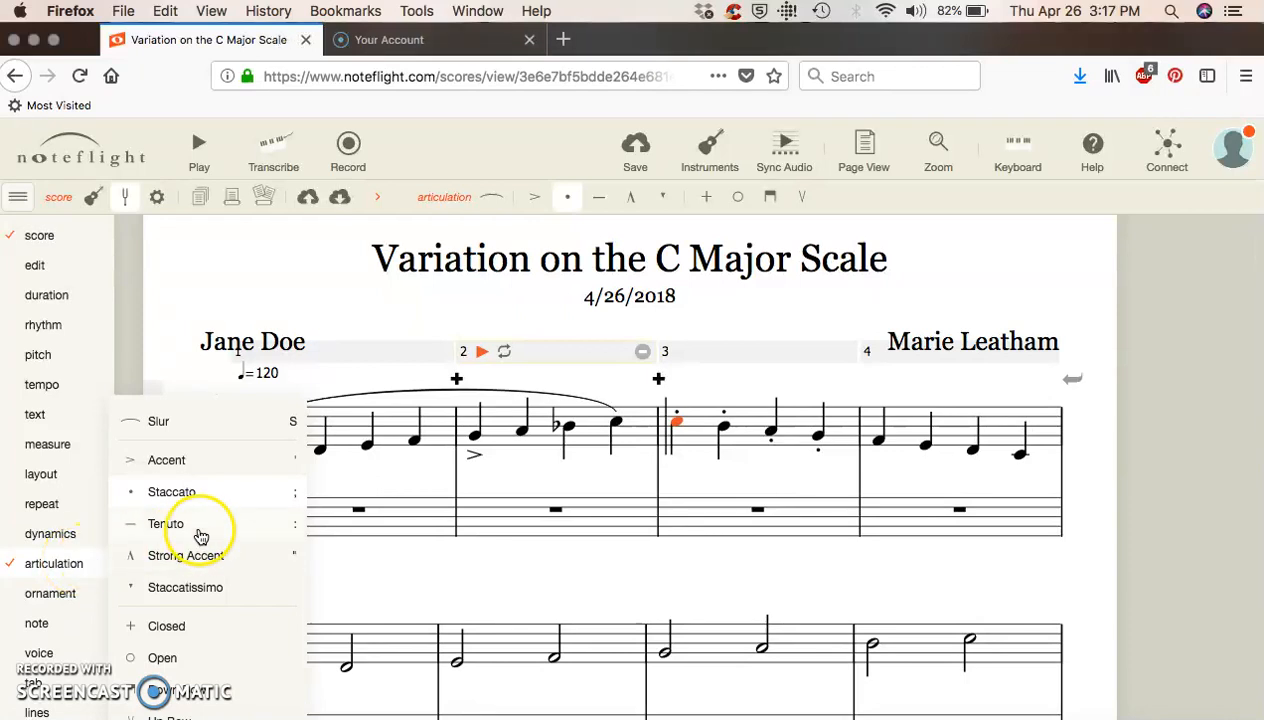
left_click(210, 462)
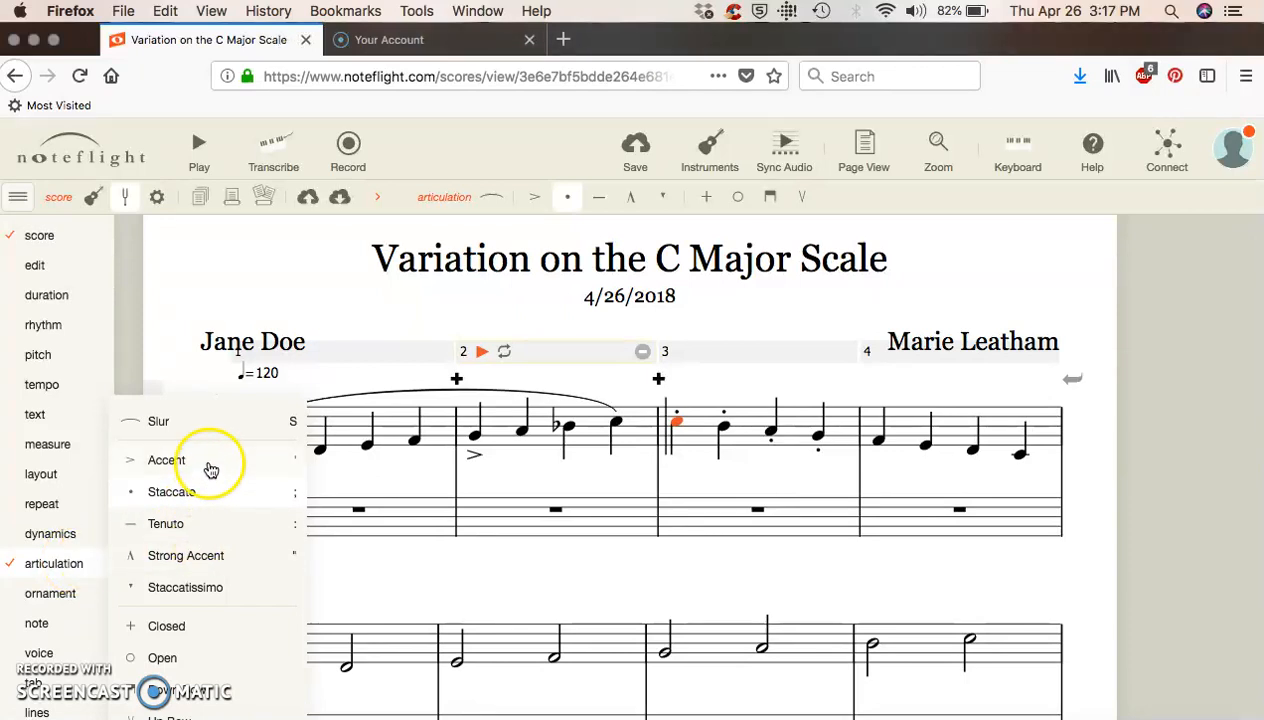
- Add an accent to the opening F of treble measure 4 and clear the note selection
left_click(878, 442)
left_click(68, 573)
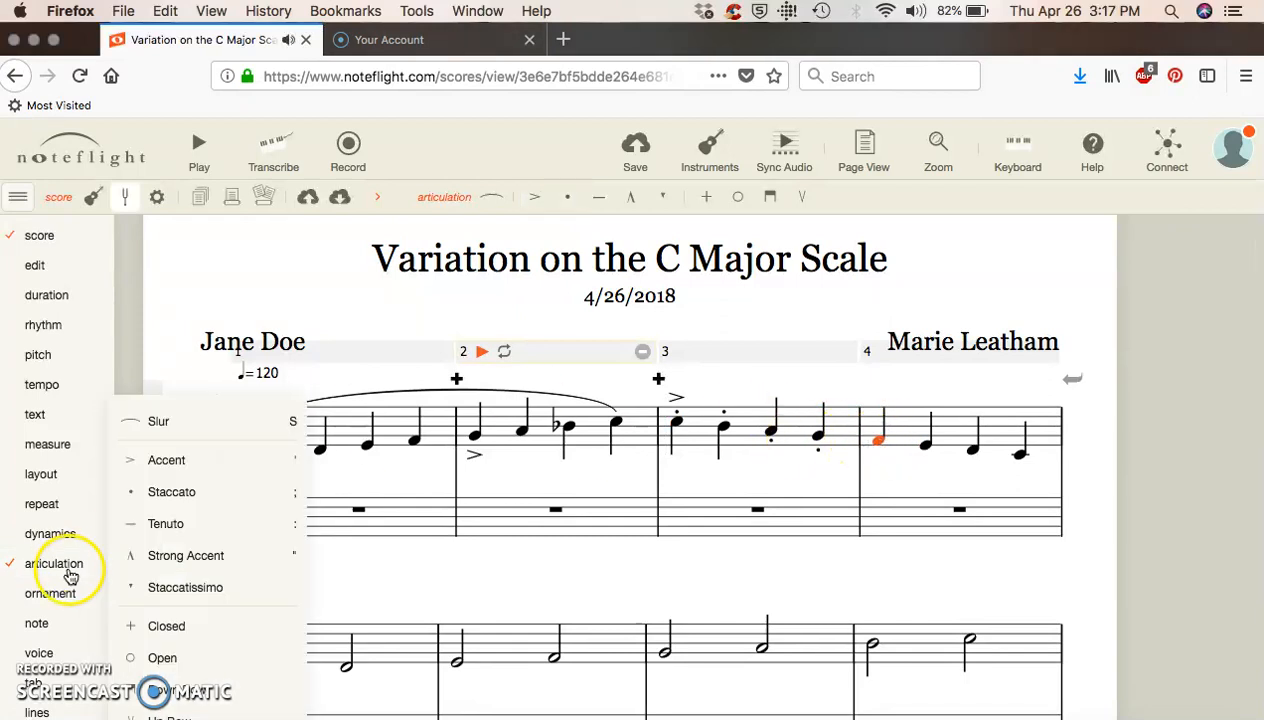
left_click(190, 465)
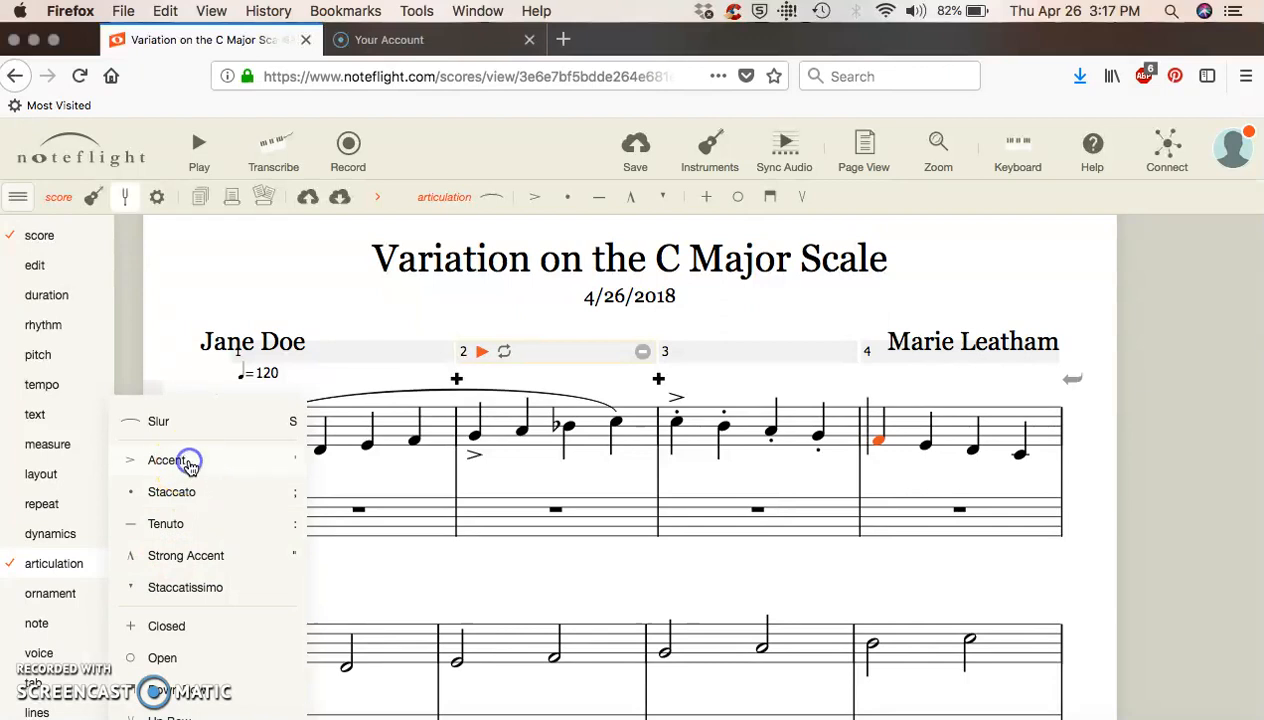
left_click(828, 557)
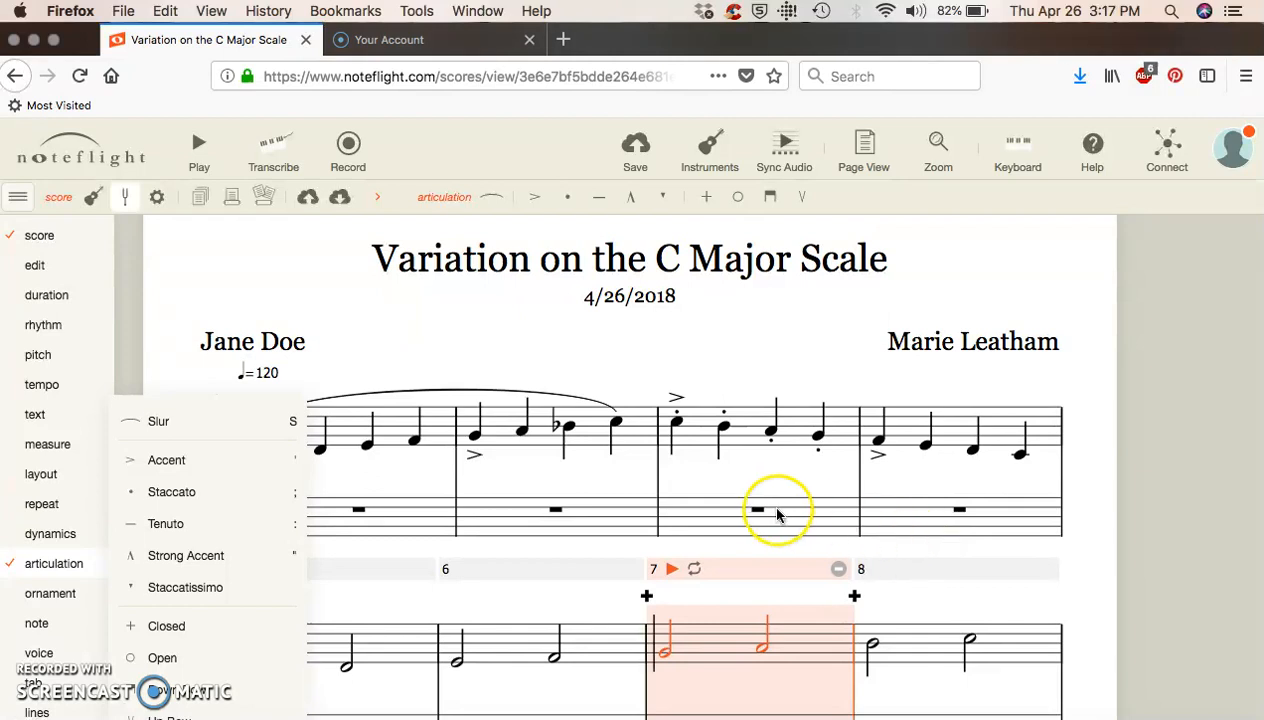
- Add the dynamic marking p as expression text under the opening C of treble measure 3
left_click(677, 425)
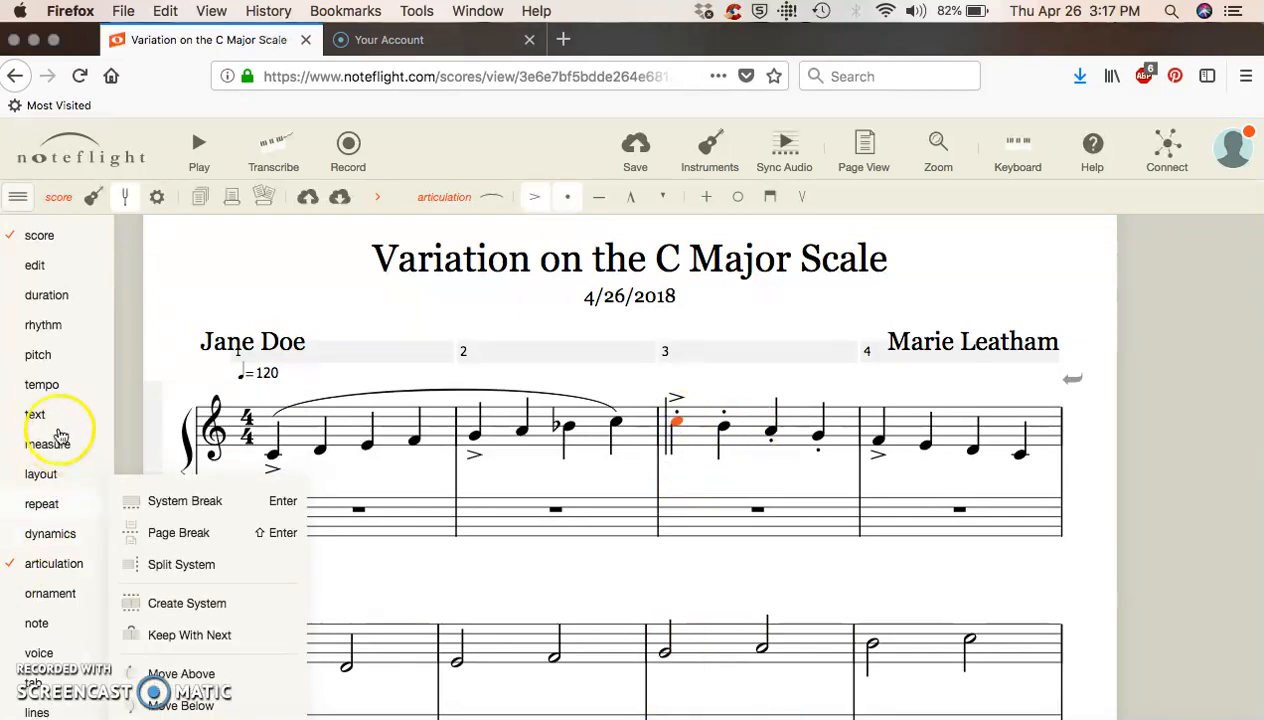
mouse_move(62, 398)
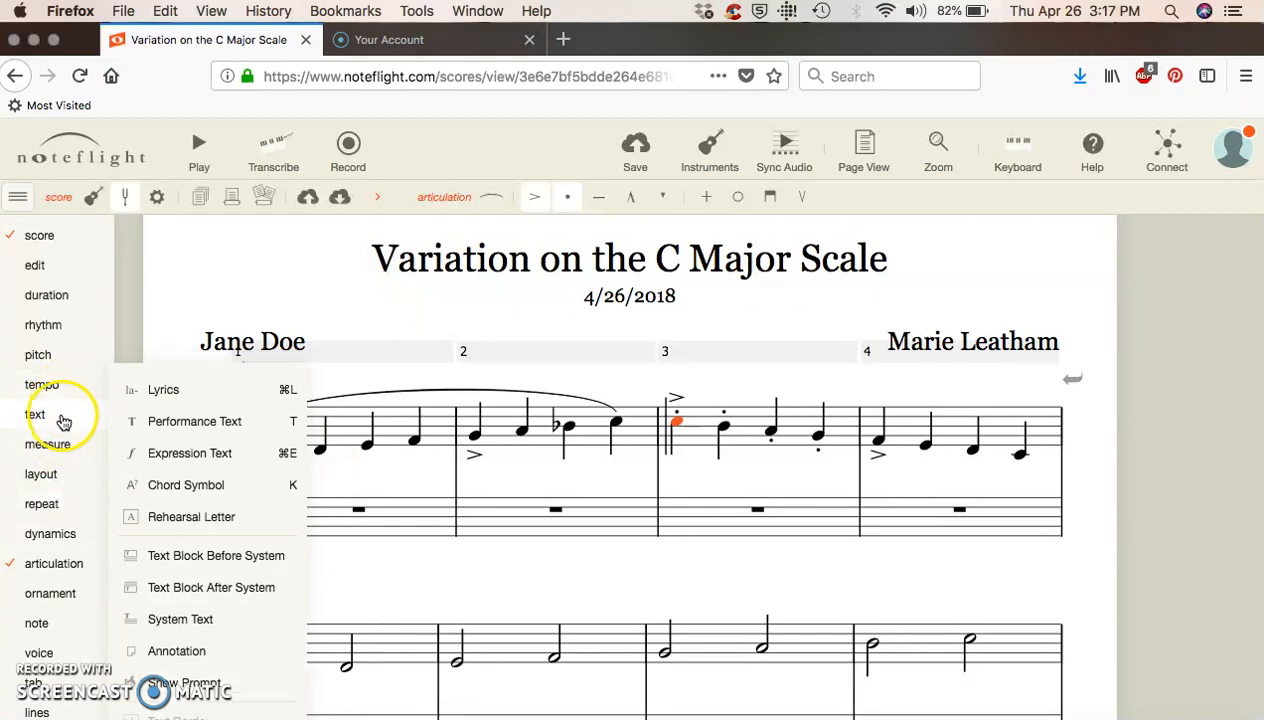
mouse_move(62, 443)
mouse_move(64, 472)
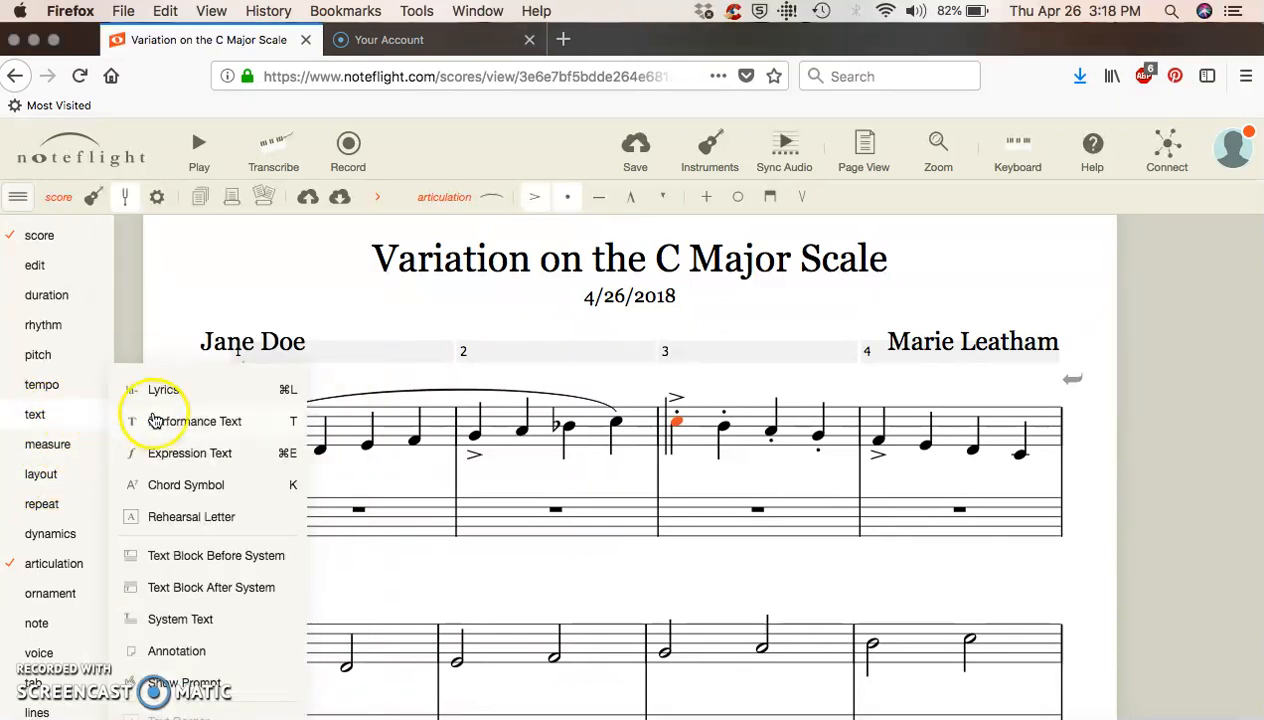
left_click(176, 455)
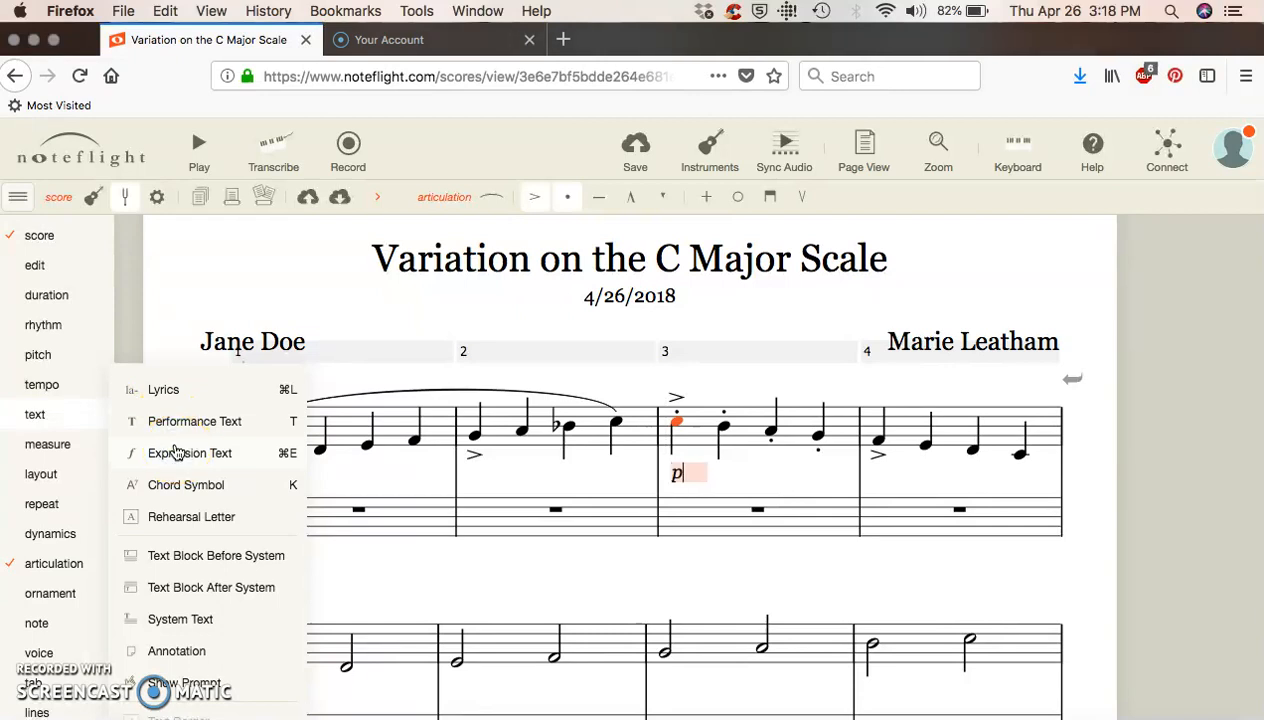
left_click(732, 569)
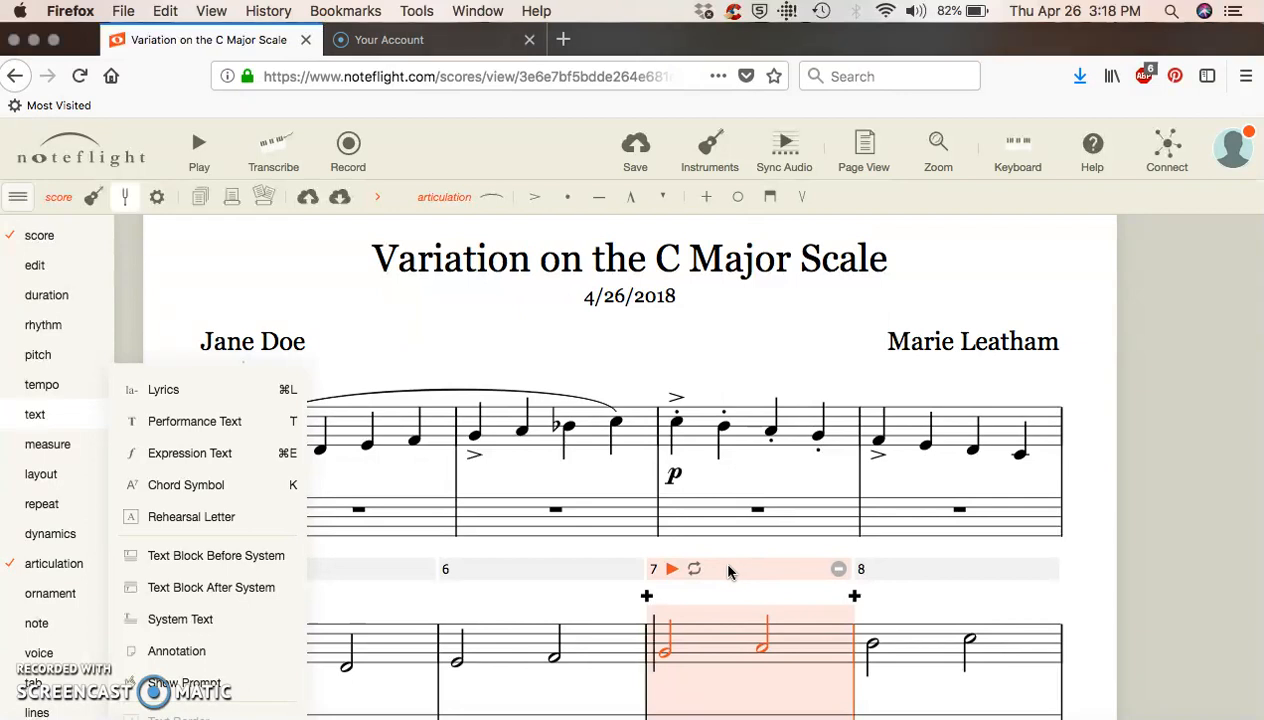
- Add a middle C below the second quarter note, E, of treble measure 4 to form a two-note chord
left_click(772, 479)
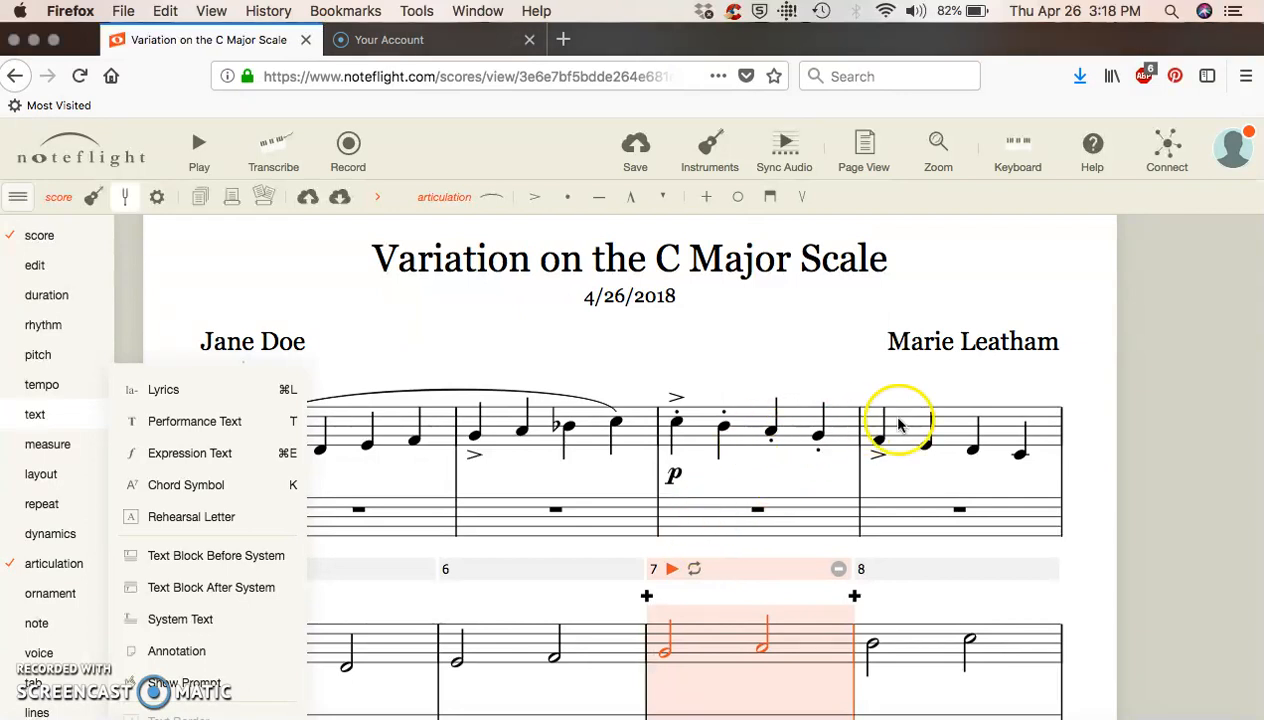
left_click(927, 450)
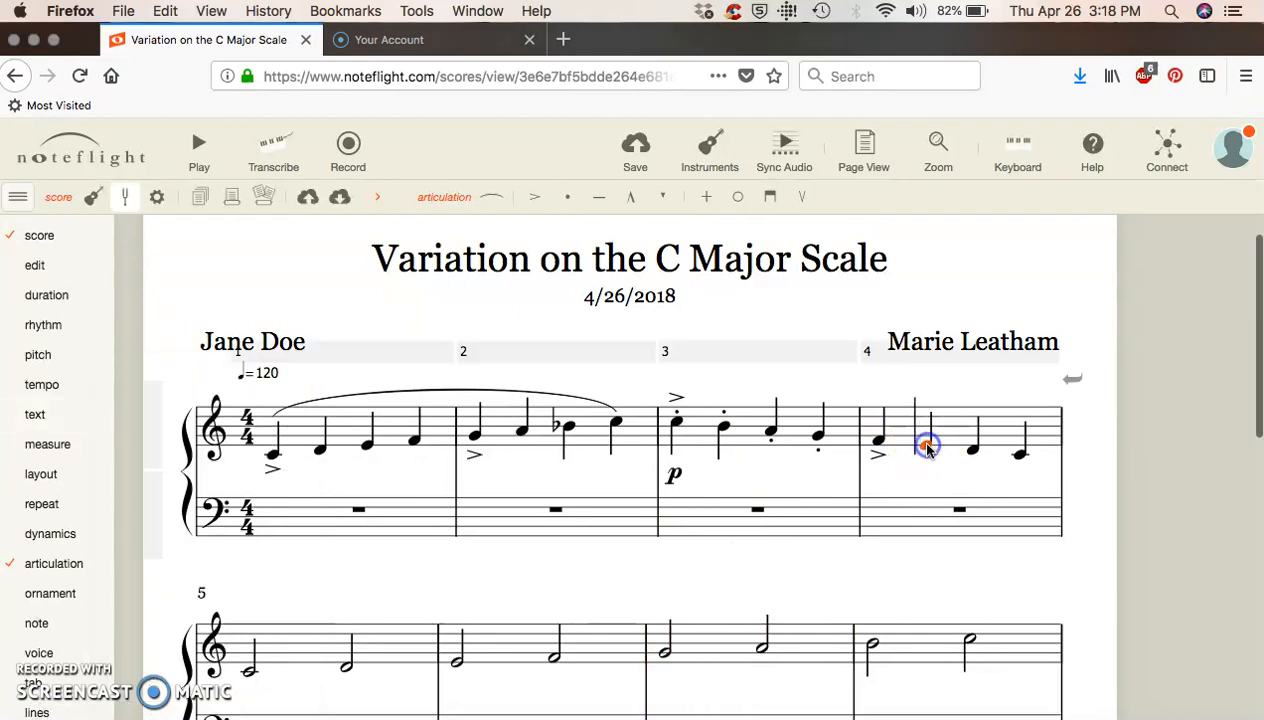
left_click(927, 458)
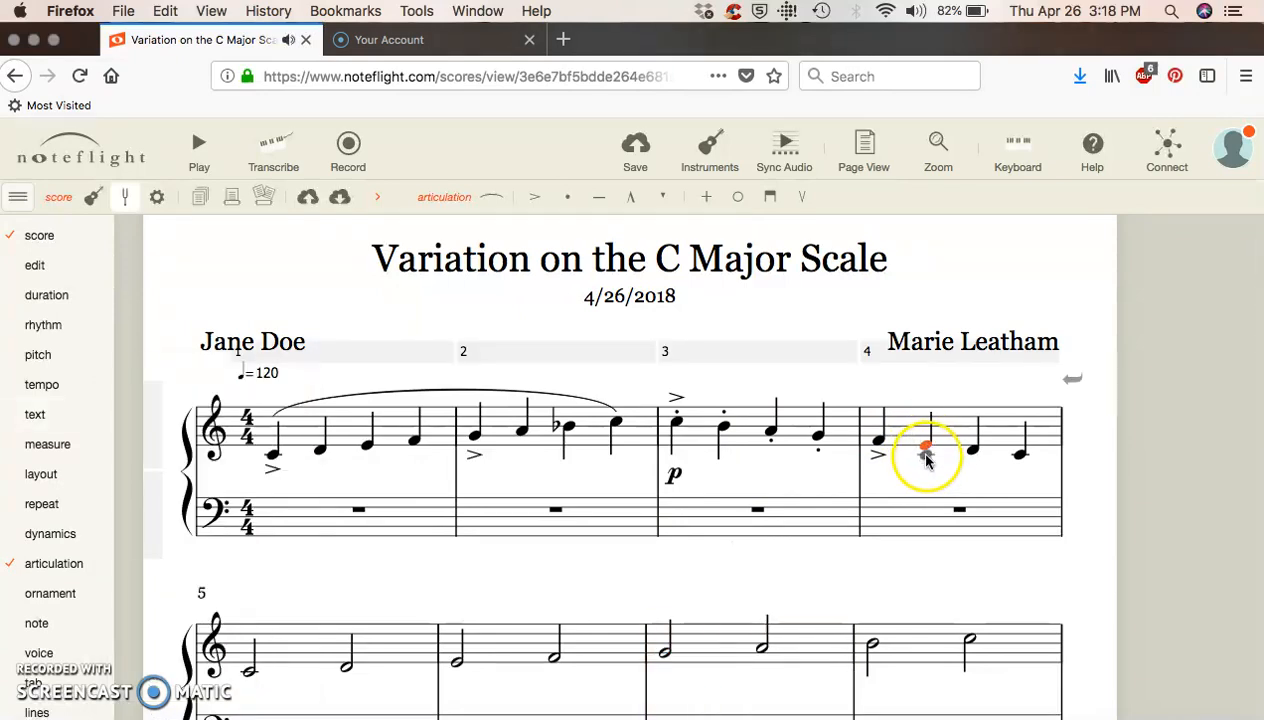
left_click(926, 455)
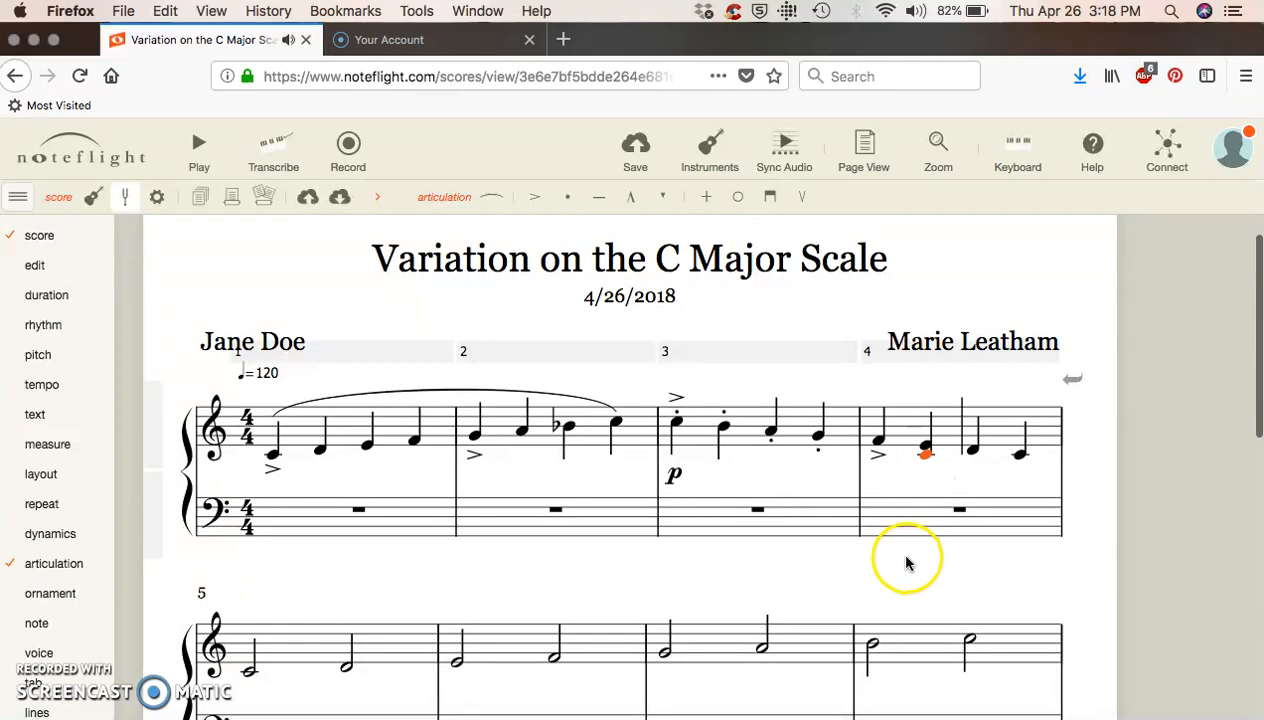
left_click(903, 585)
- Add a fermata to the final quarter note, C, of treble measure 4 and clear the note selection
left_click(973, 450)
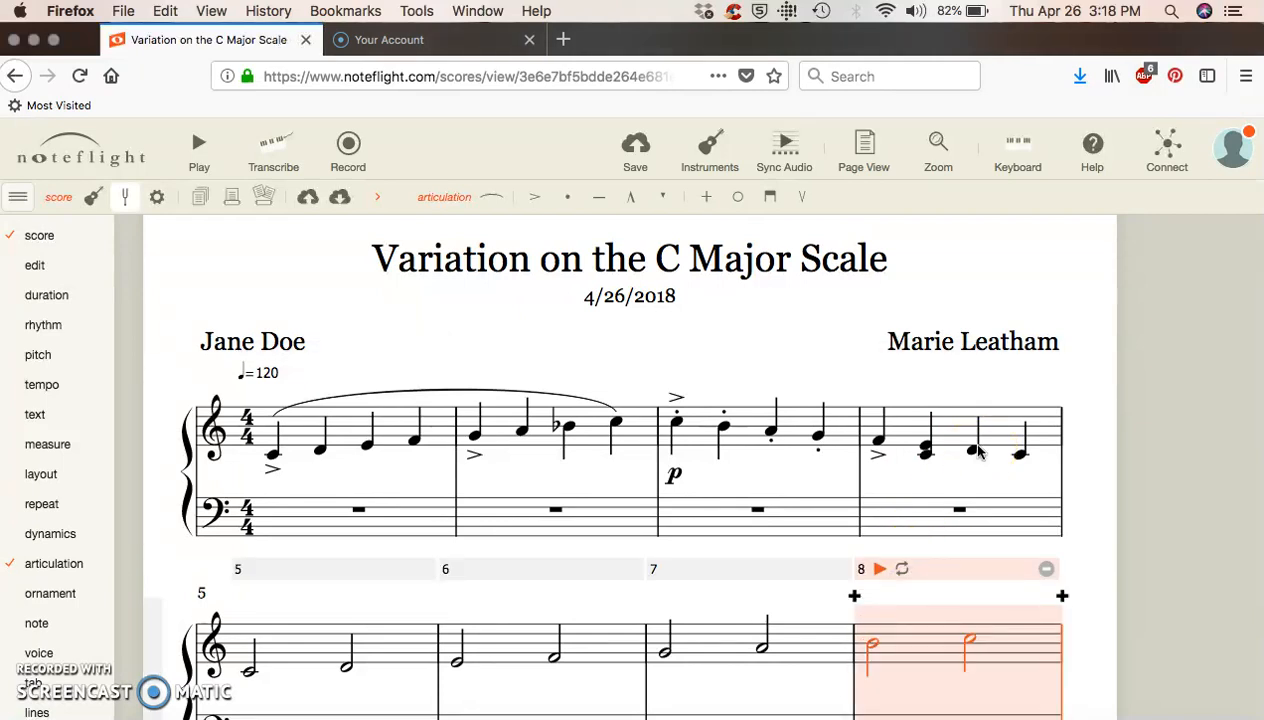
left_click(1020, 456)
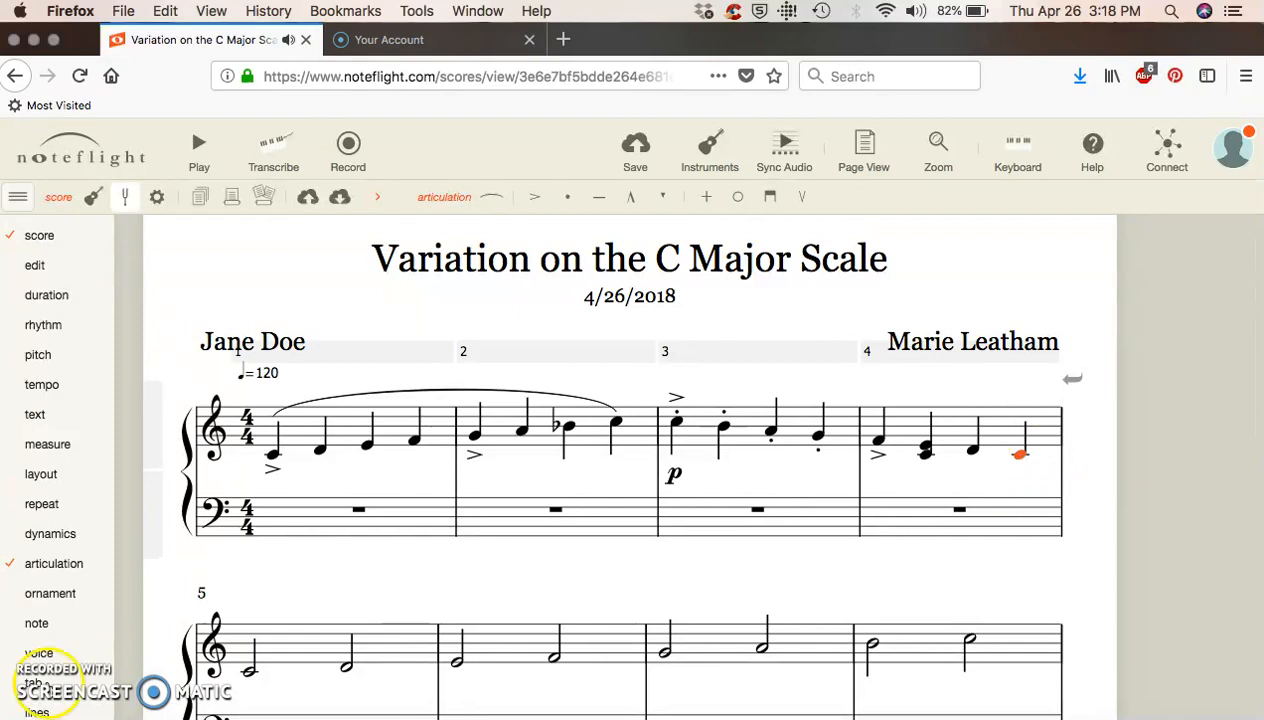
mouse_move(59, 572)
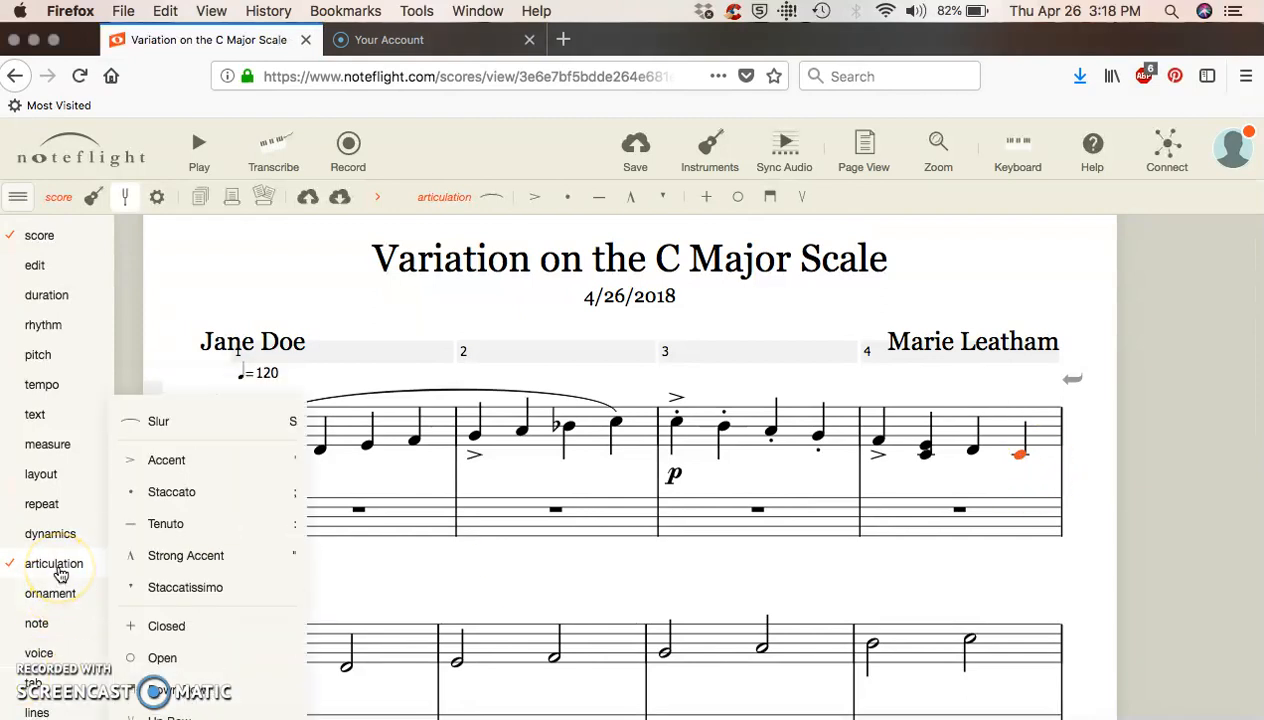
mouse_move(60, 541)
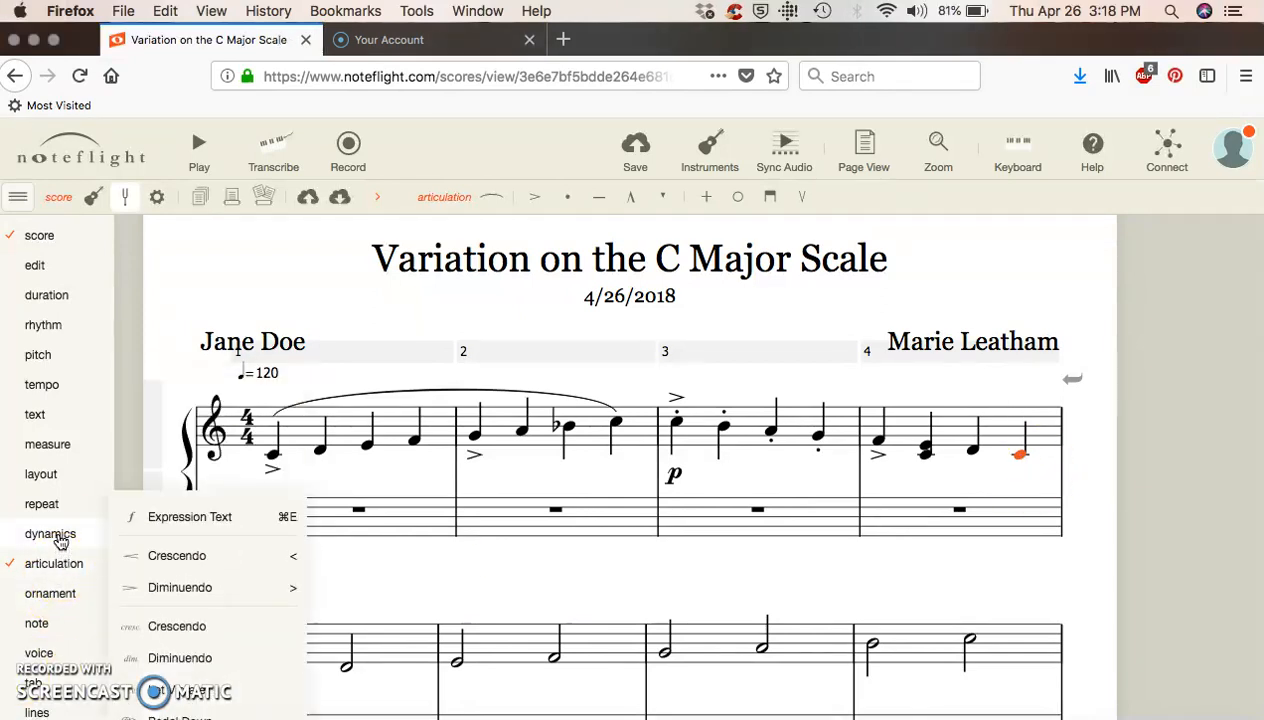
mouse_move(60, 468)
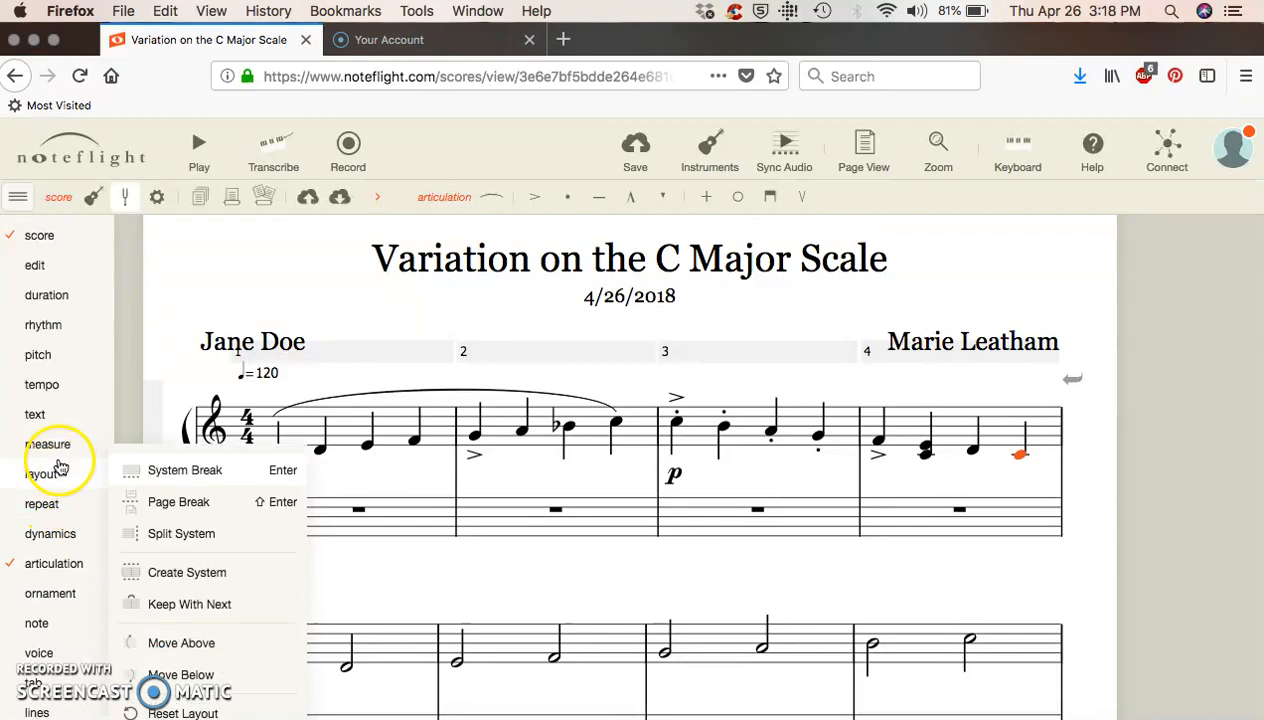
mouse_move(58, 421)
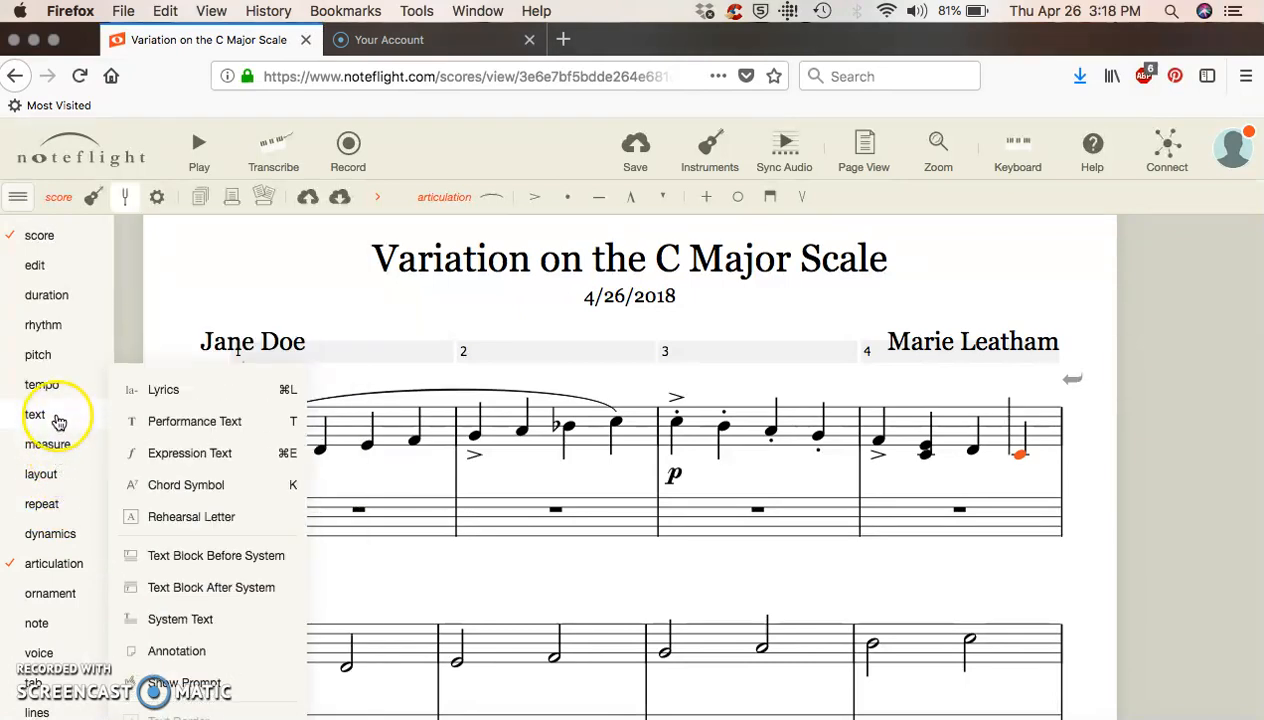
mouse_move(58, 357)
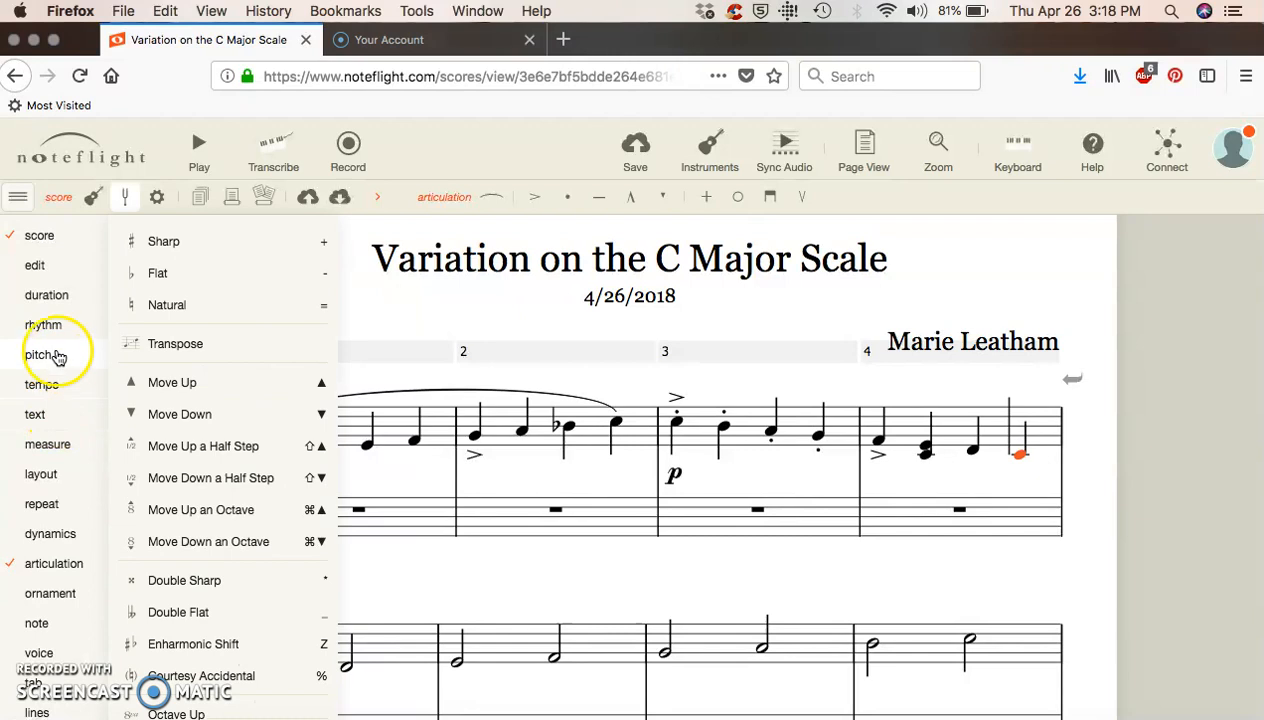
mouse_move(58, 333)
mouse_move(60, 300)
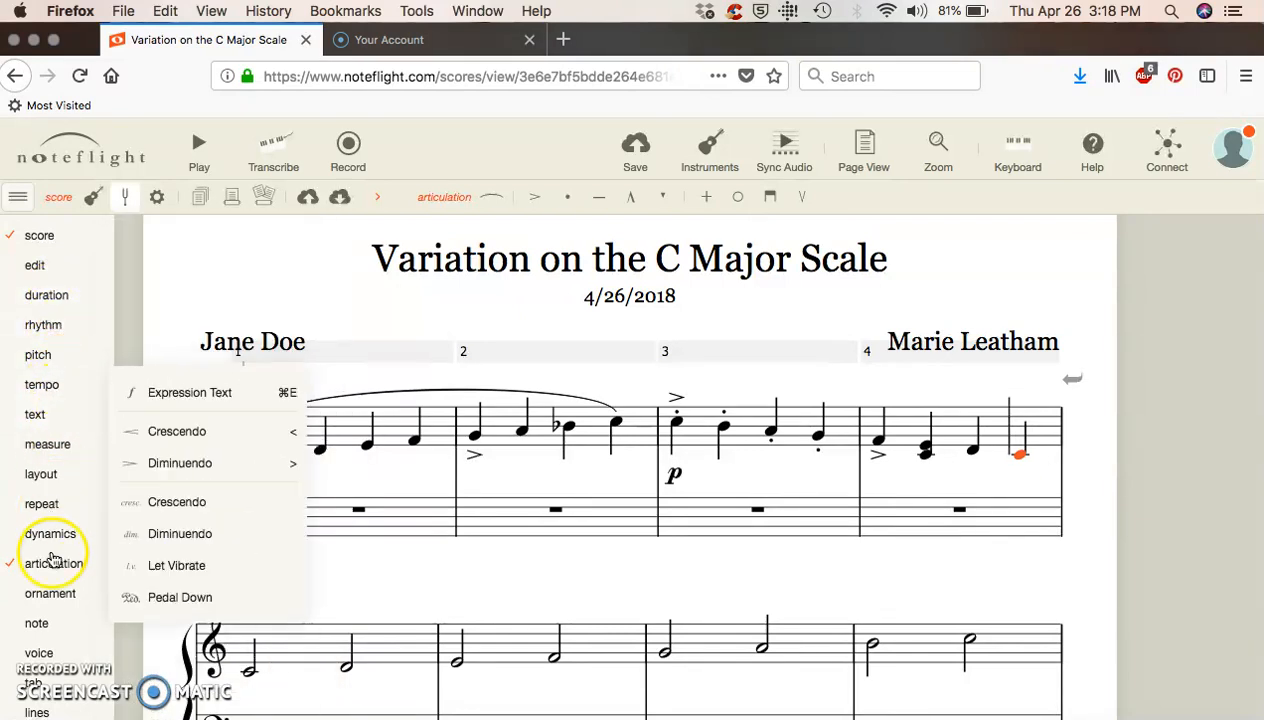
mouse_move(52, 595)
mouse_move(50, 620)
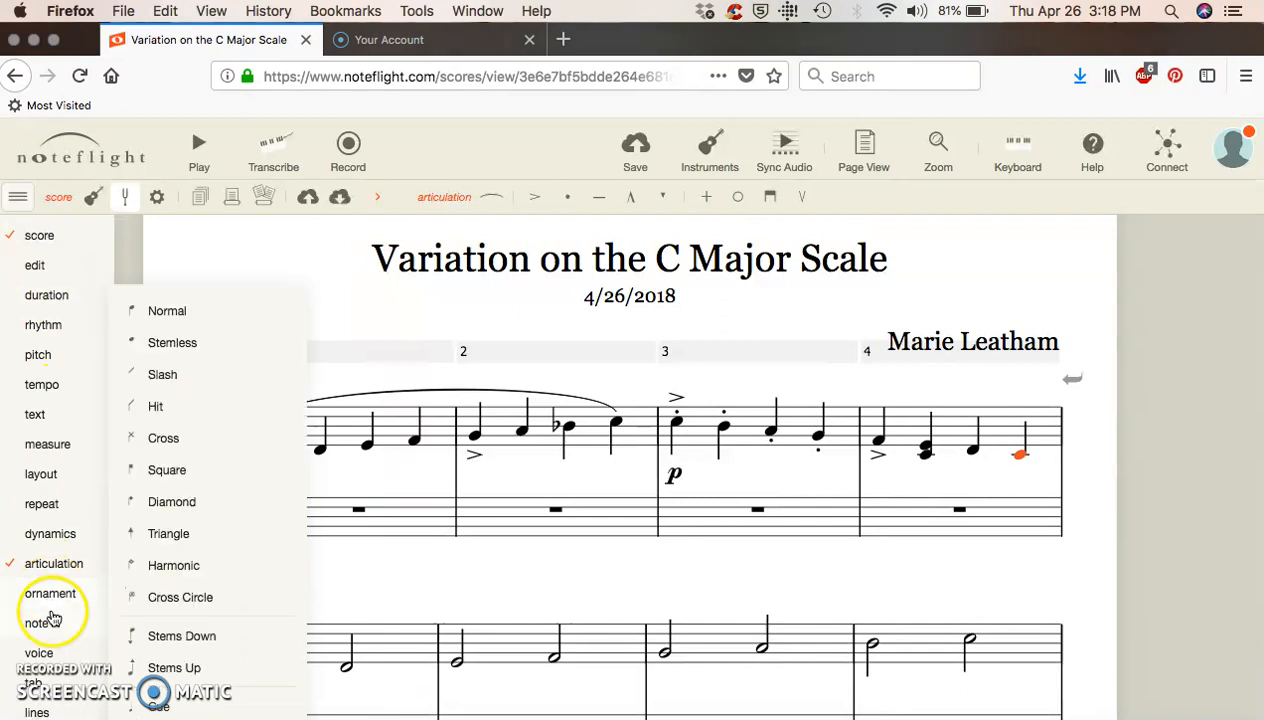
mouse_move(52, 650)
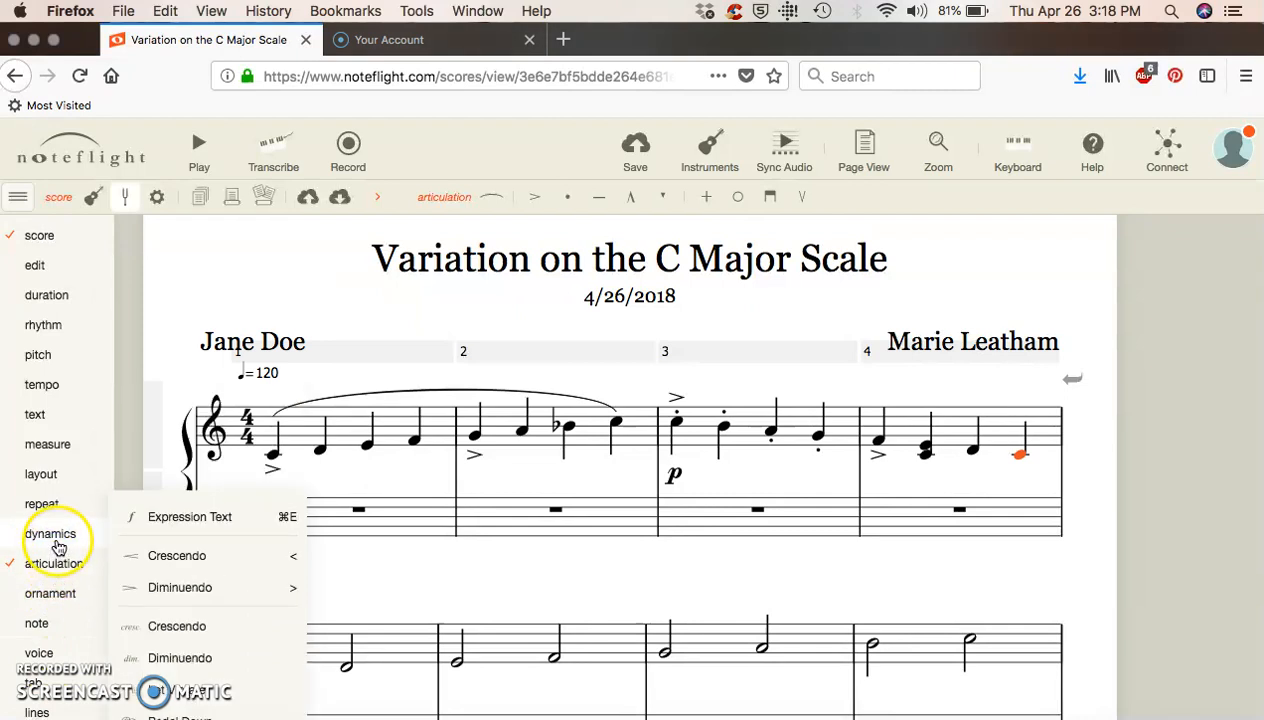
mouse_move(58, 511)
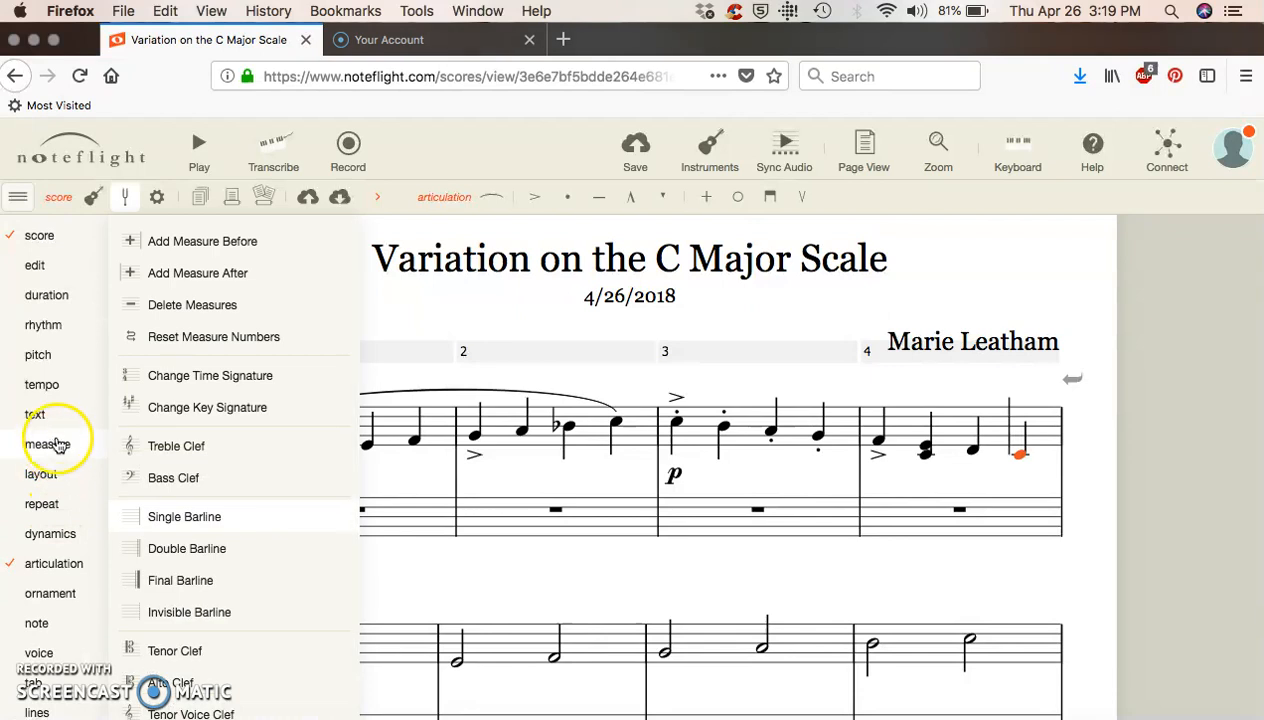
mouse_move(58, 393)
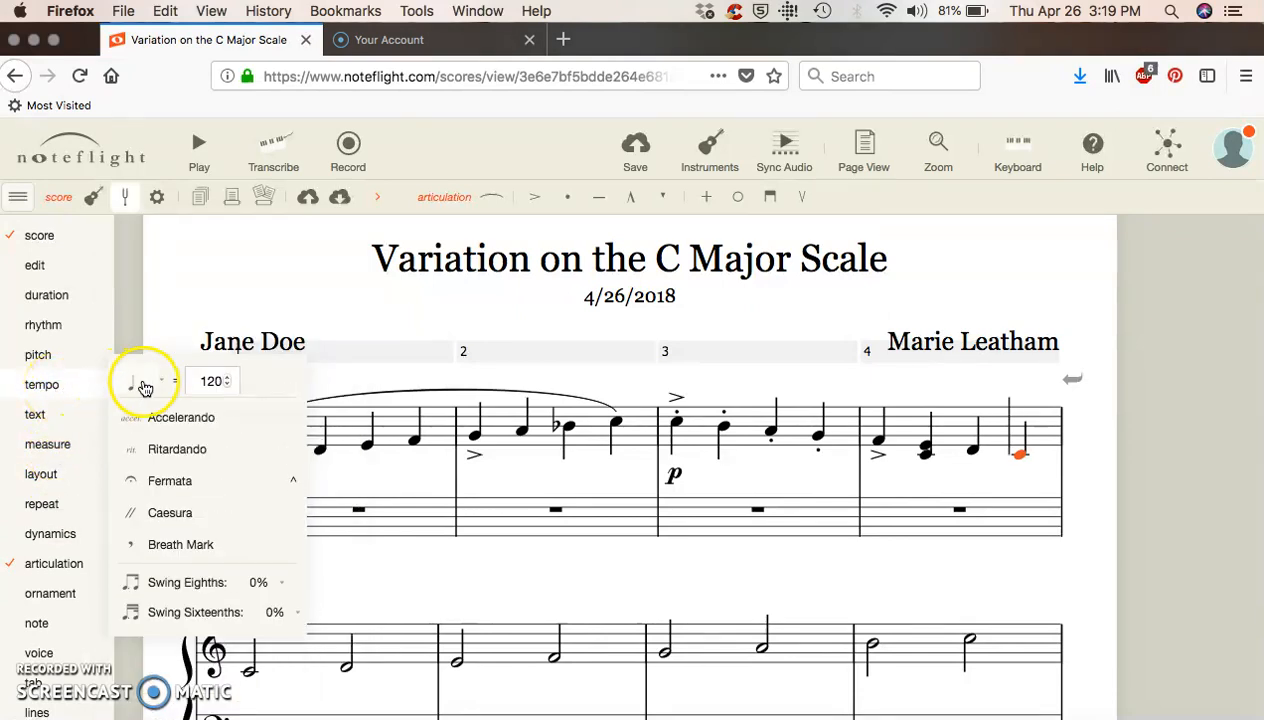
left_click(169, 492)
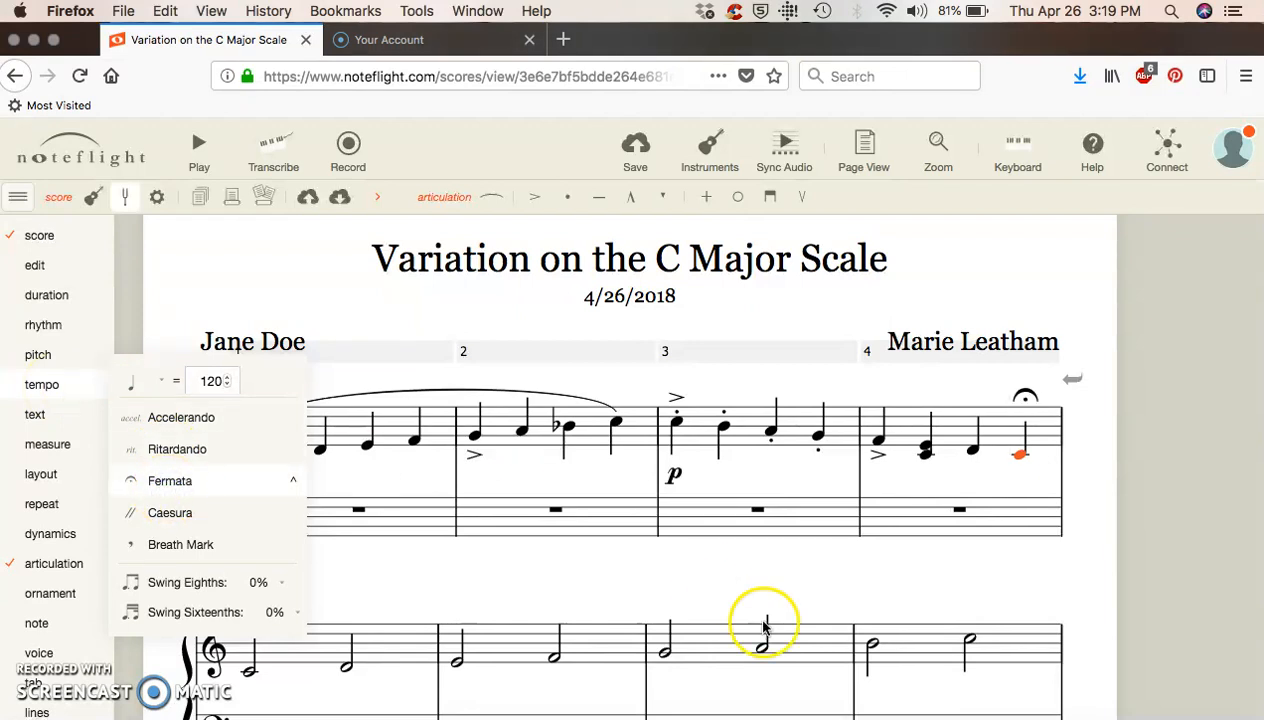
left_click(822, 597)
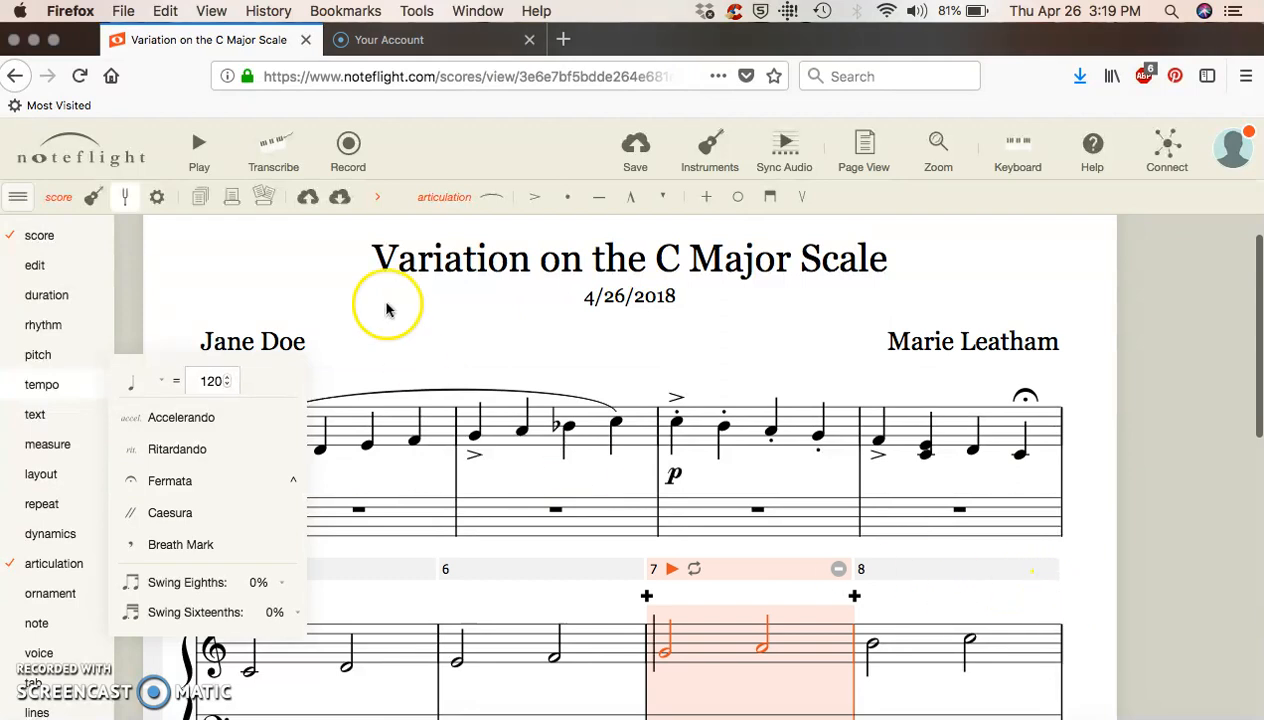
- Show the tempo tools alongside the articulation tools and play back the score
left_click(50, 384)
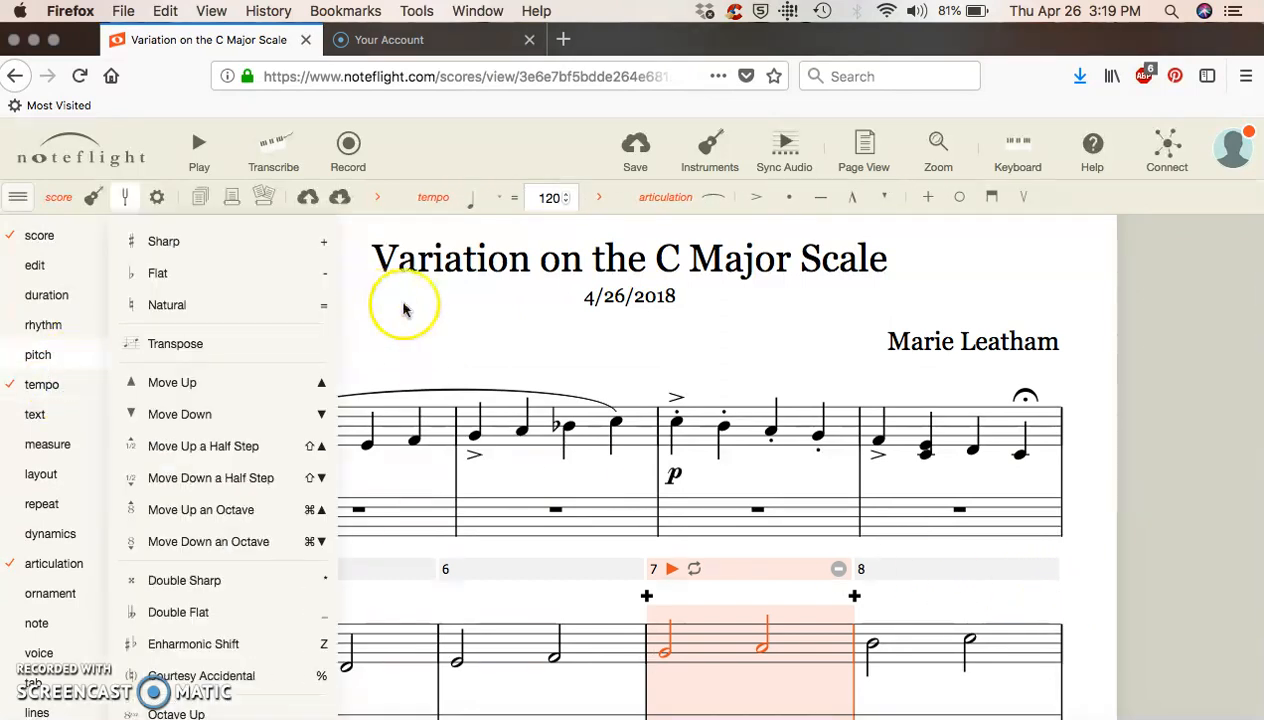
left_click(440, 325)
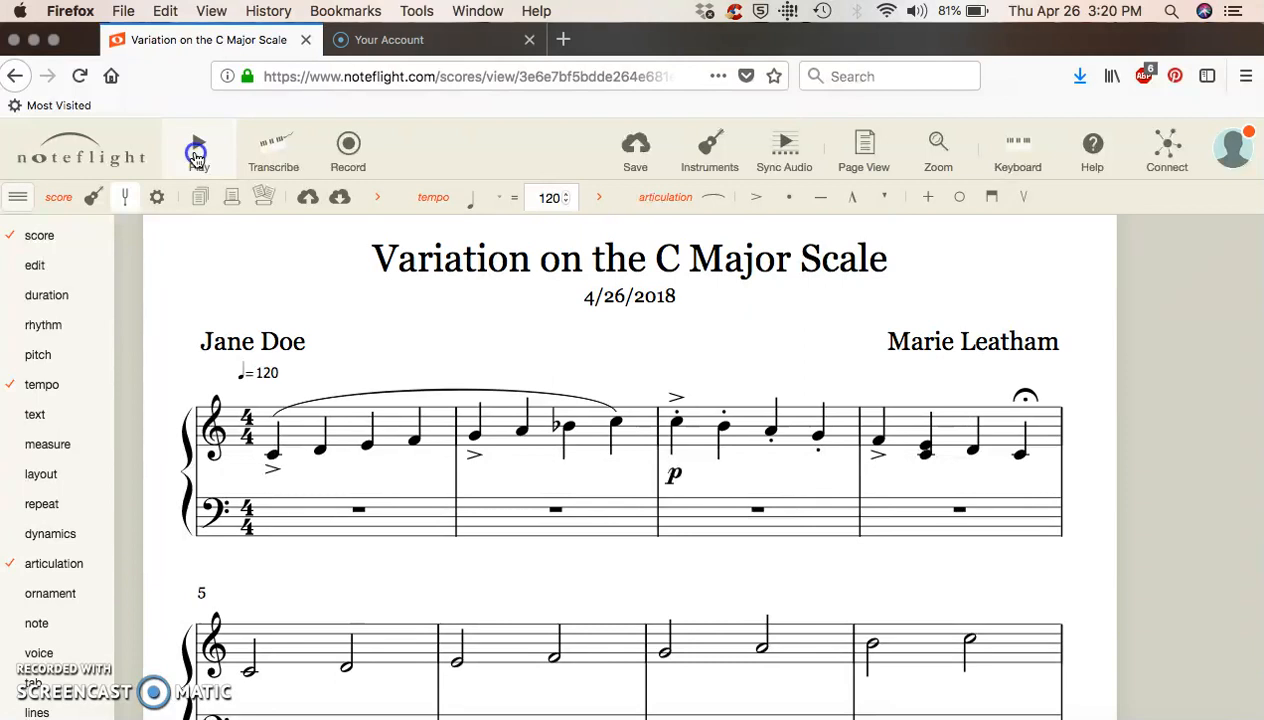
left_click(196, 152)
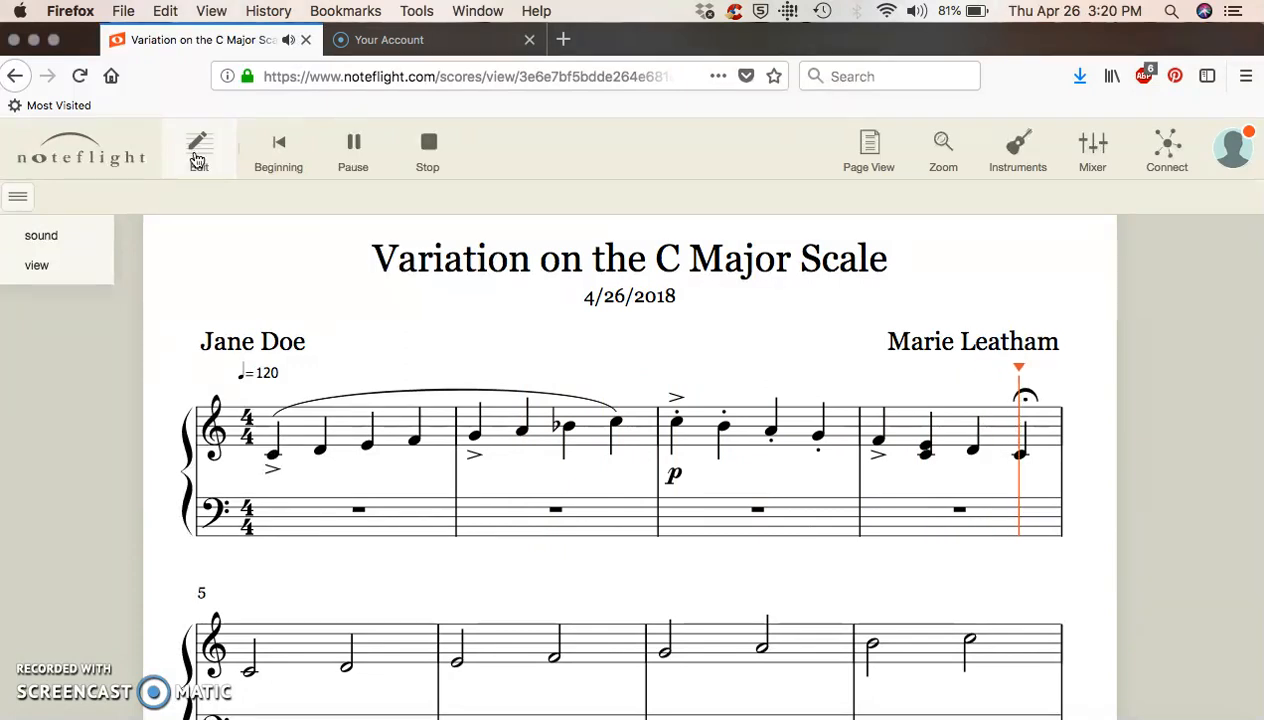
- Pause the playback and switch the score from playback mode back to edit mode
left_click(353, 145)
left_click(451, 272)
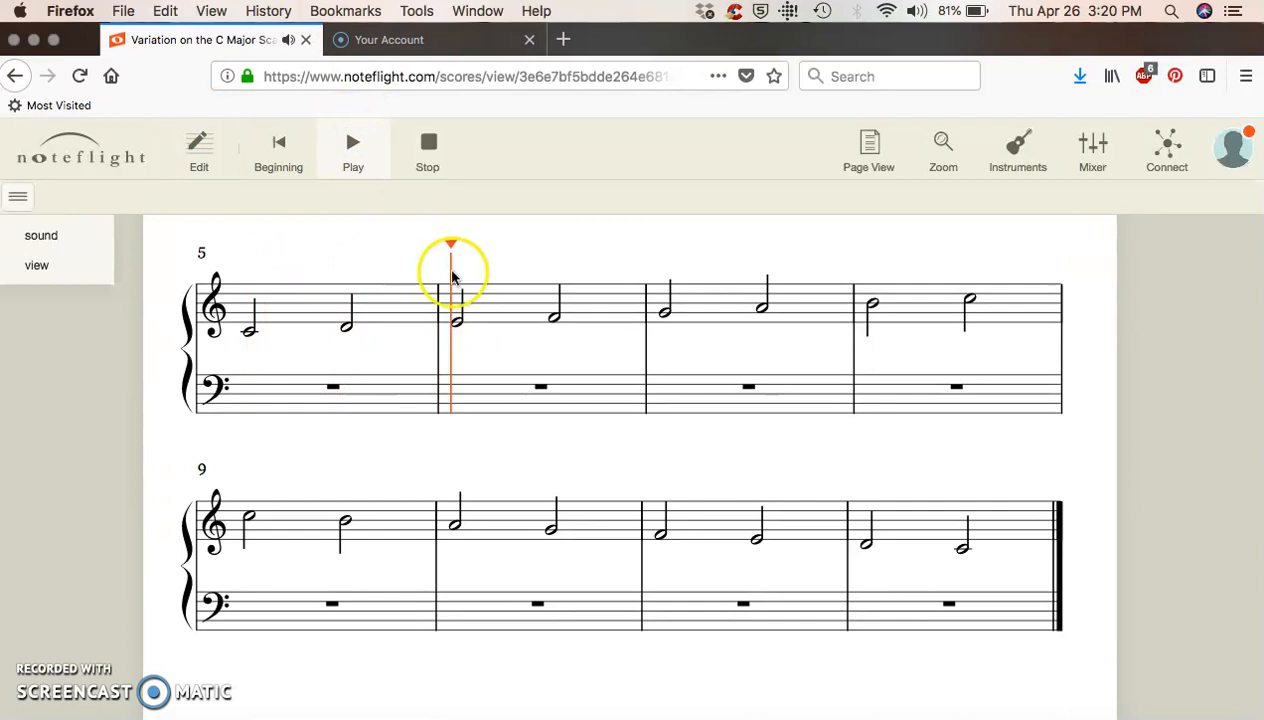
scroll(480, 300, "up", 5)
scroll(480, 305, "up", 3)
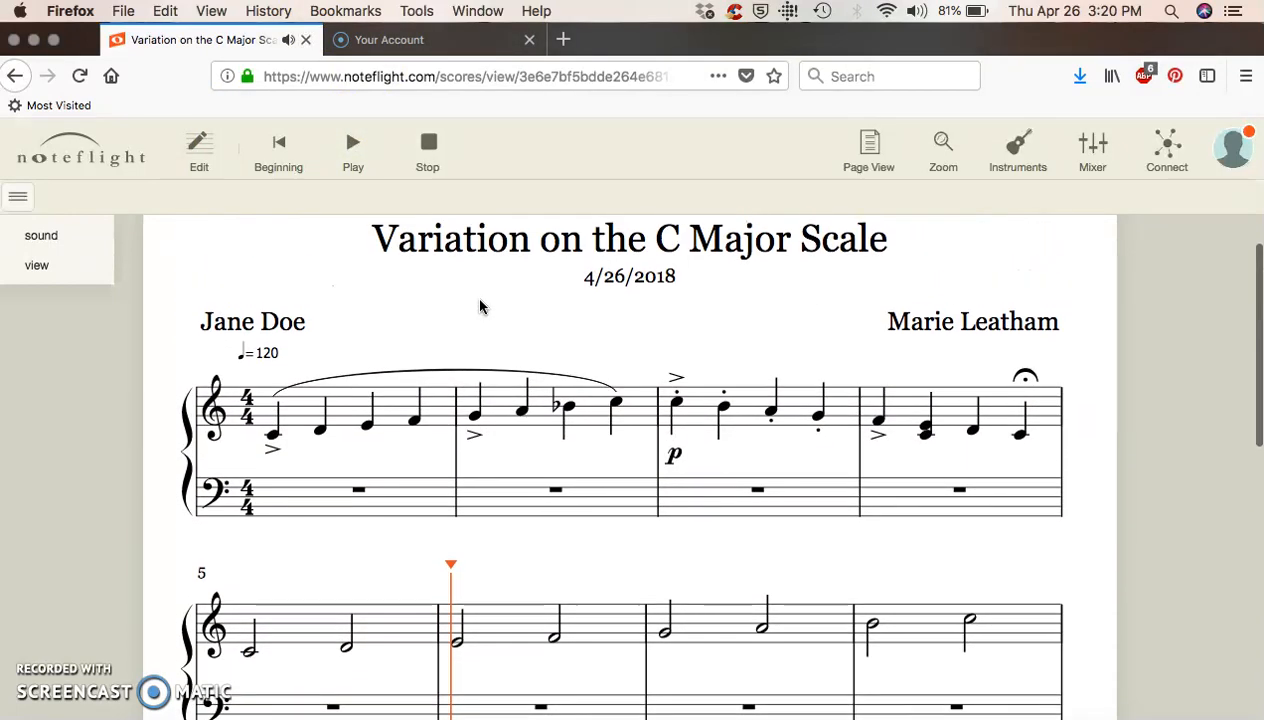
scroll(480, 307, "down", 1)
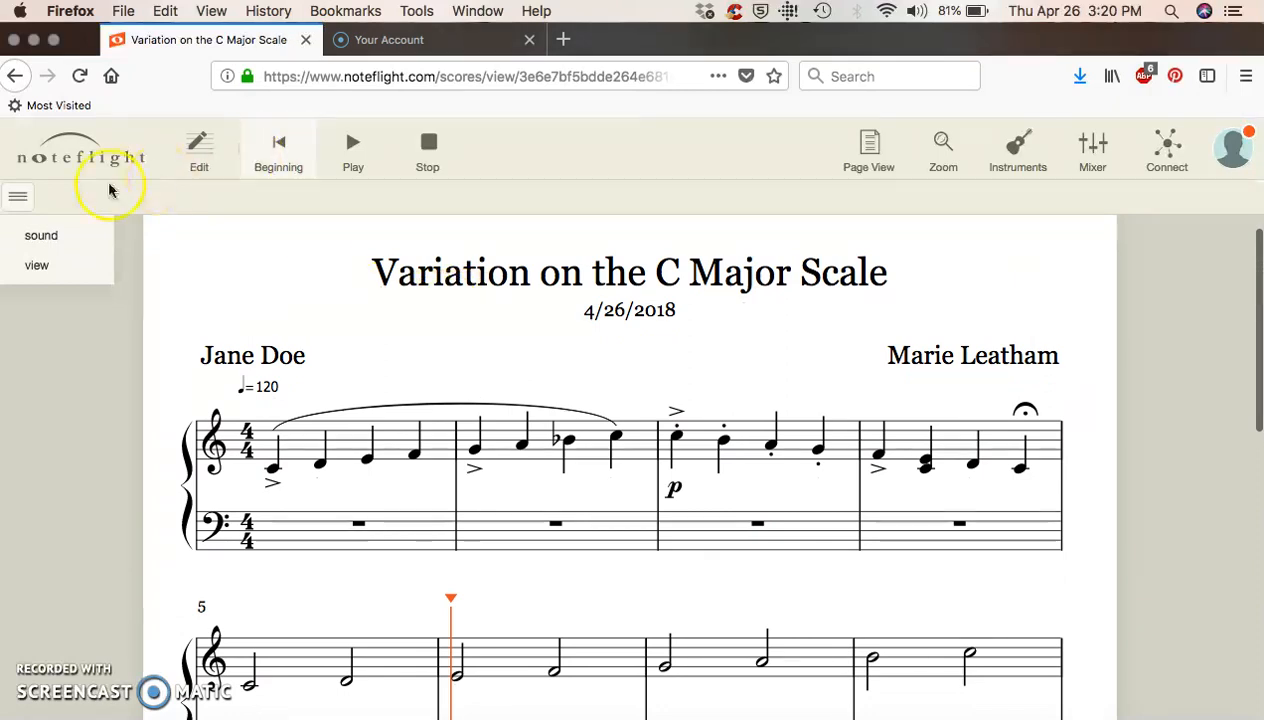
left_click(19, 198)
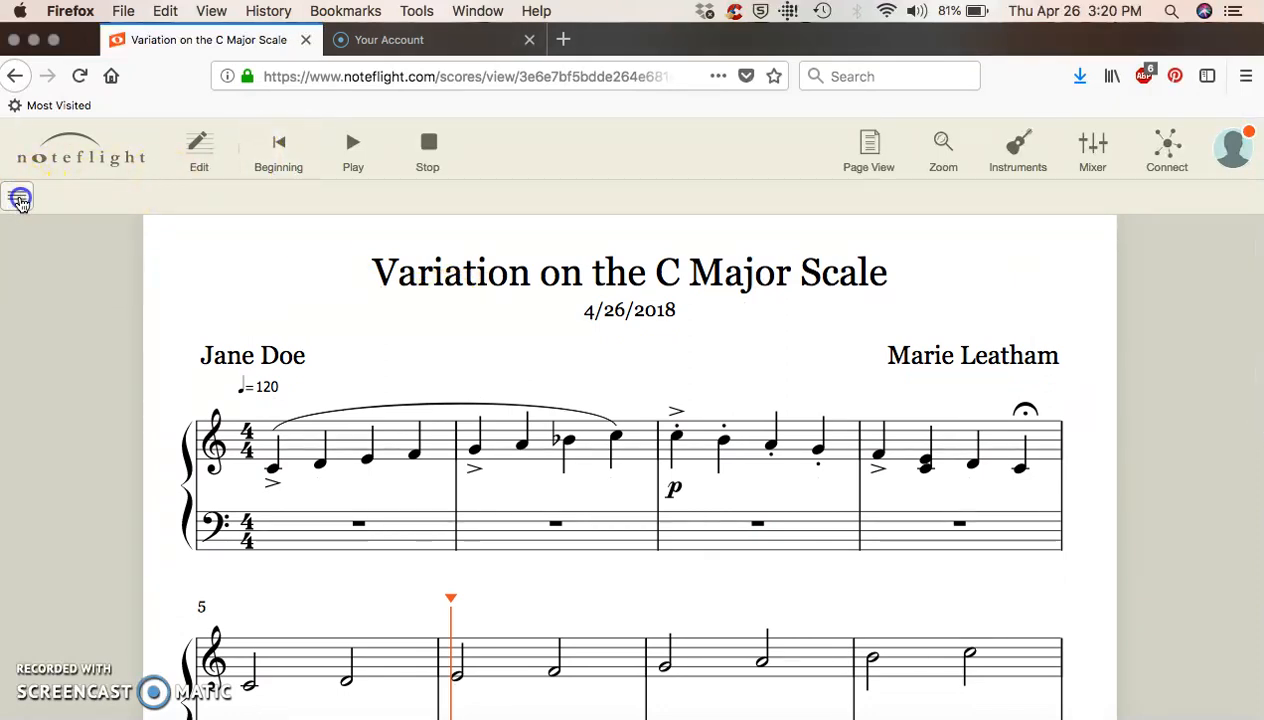
left_click(19, 198)
left_click(199, 144)
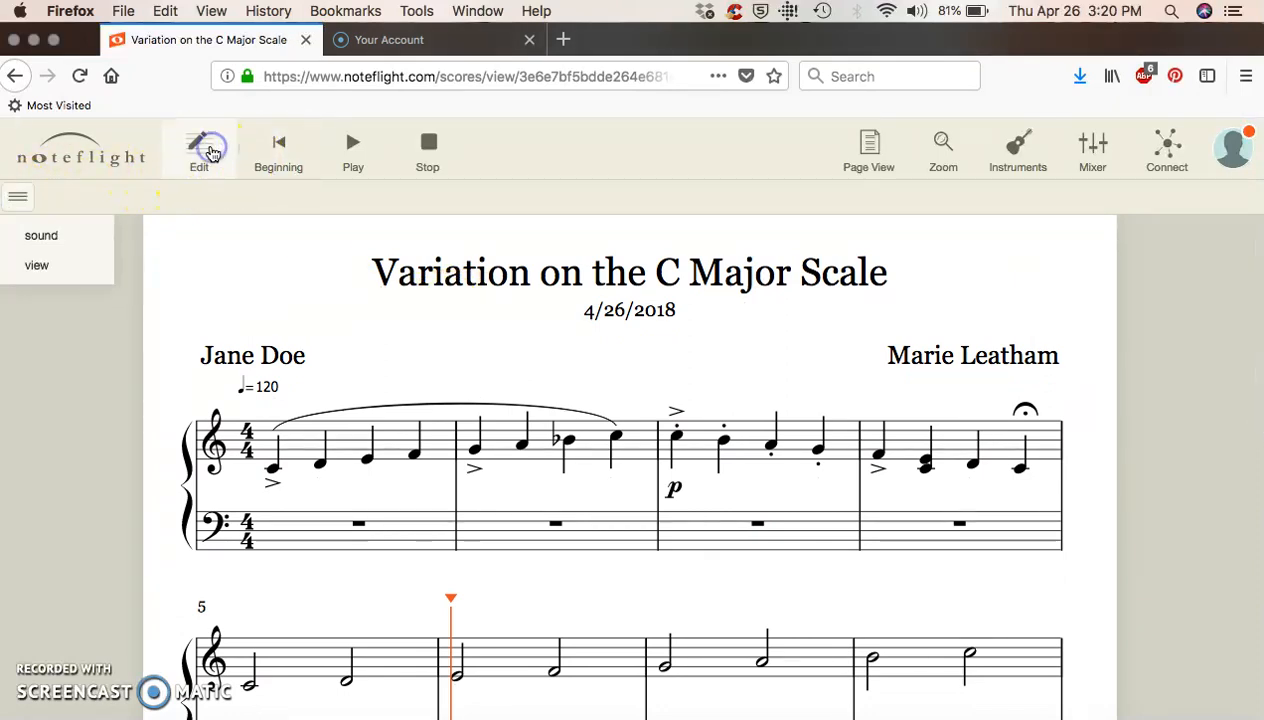
- Look through the score and edit commands and view the size options in Score Settings, closing them without changes
left_click(19, 198)
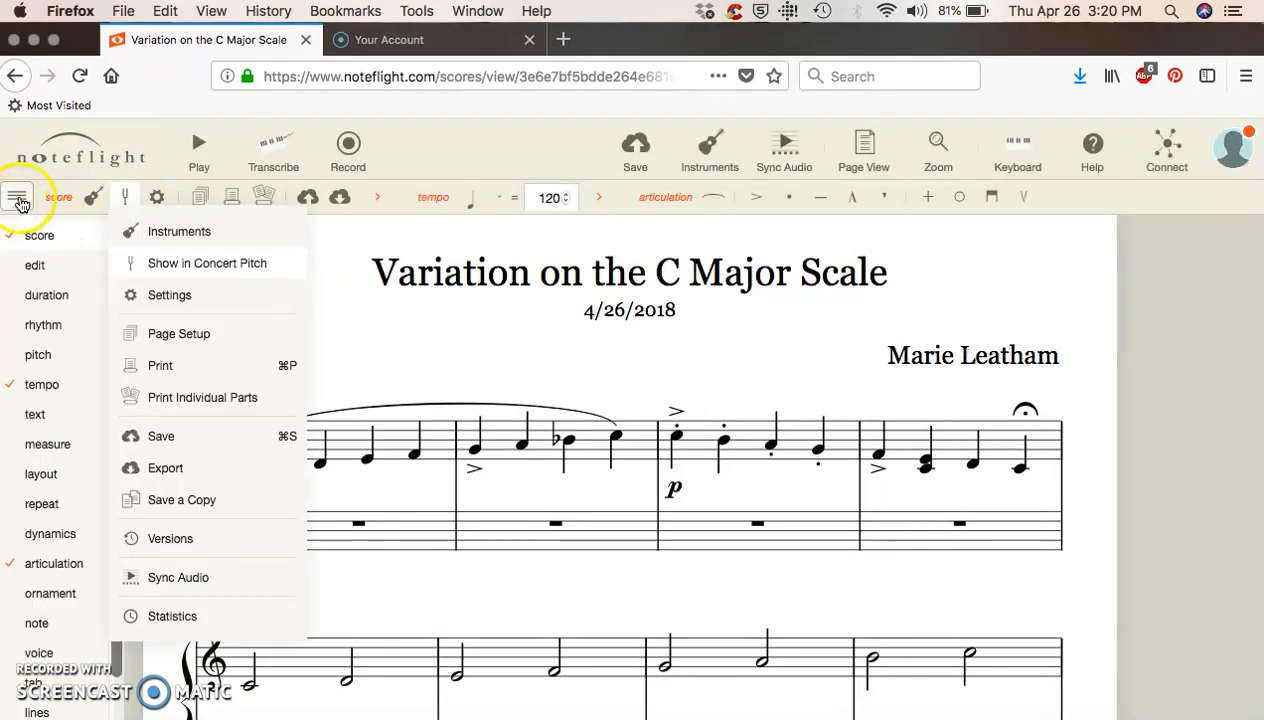
left_click(20, 200)
left_click(19, 200)
left_click(35, 267)
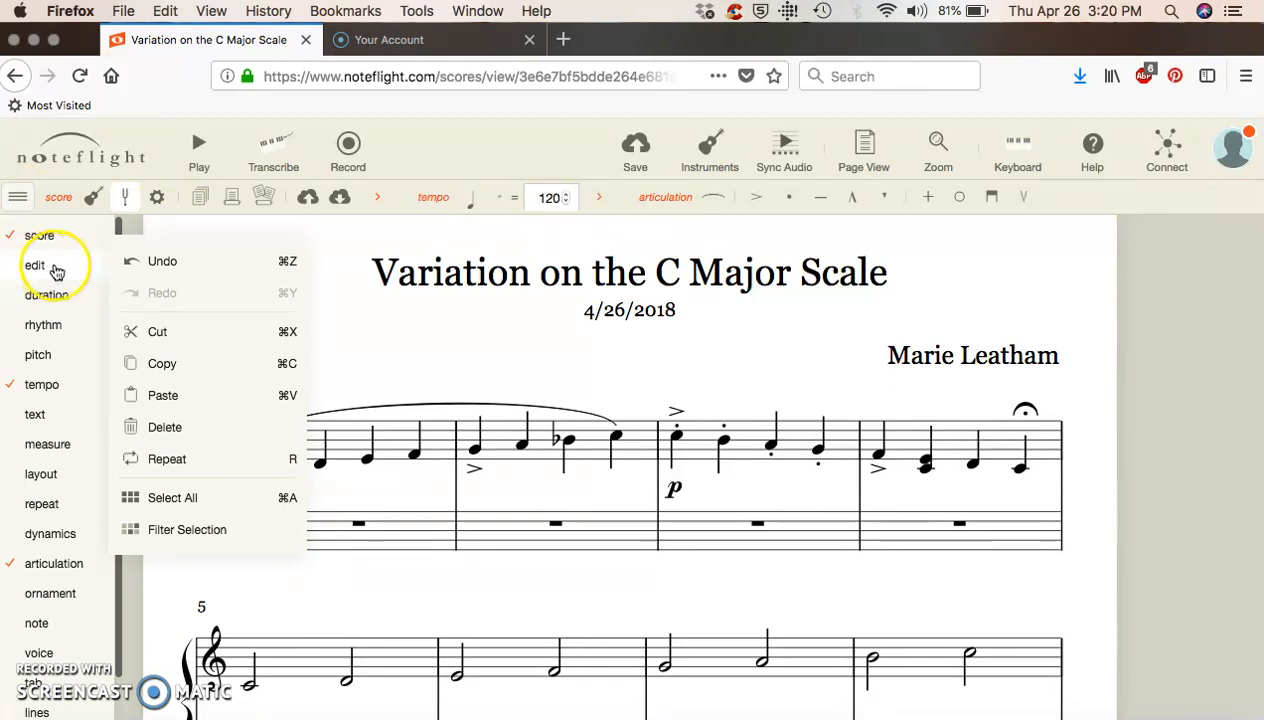
left_click(18, 198)
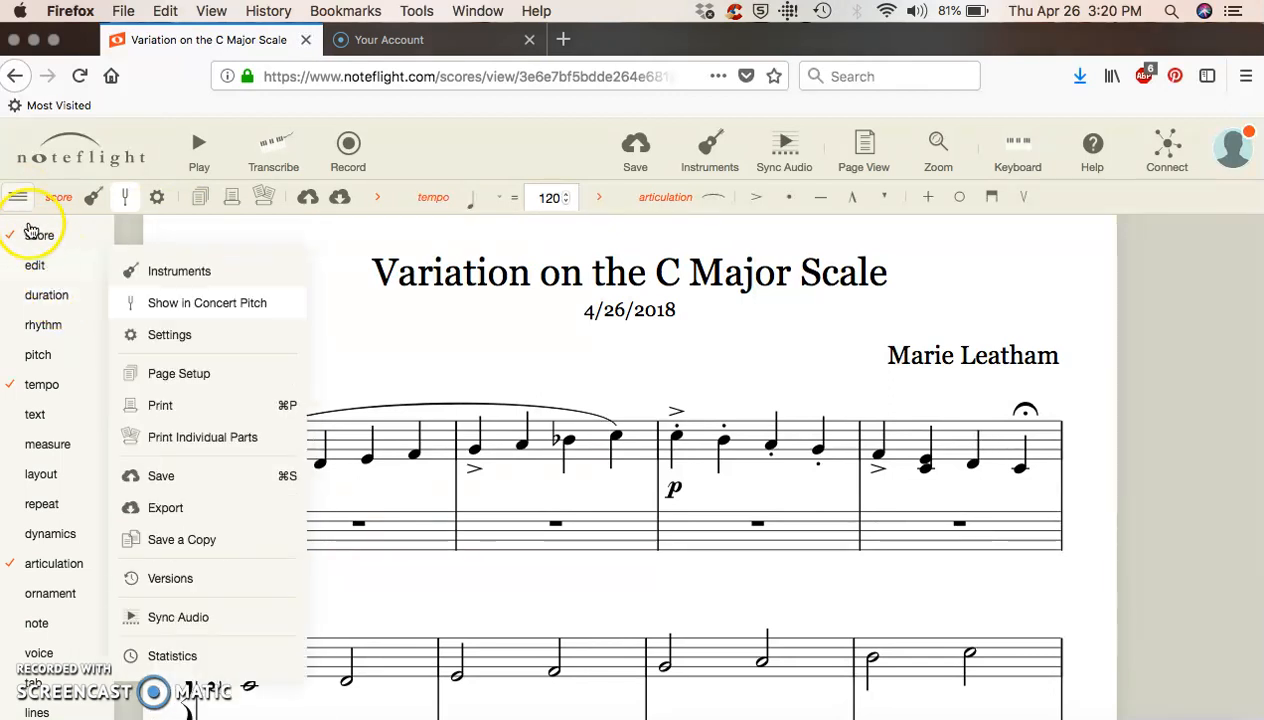
left_click(159, 199)
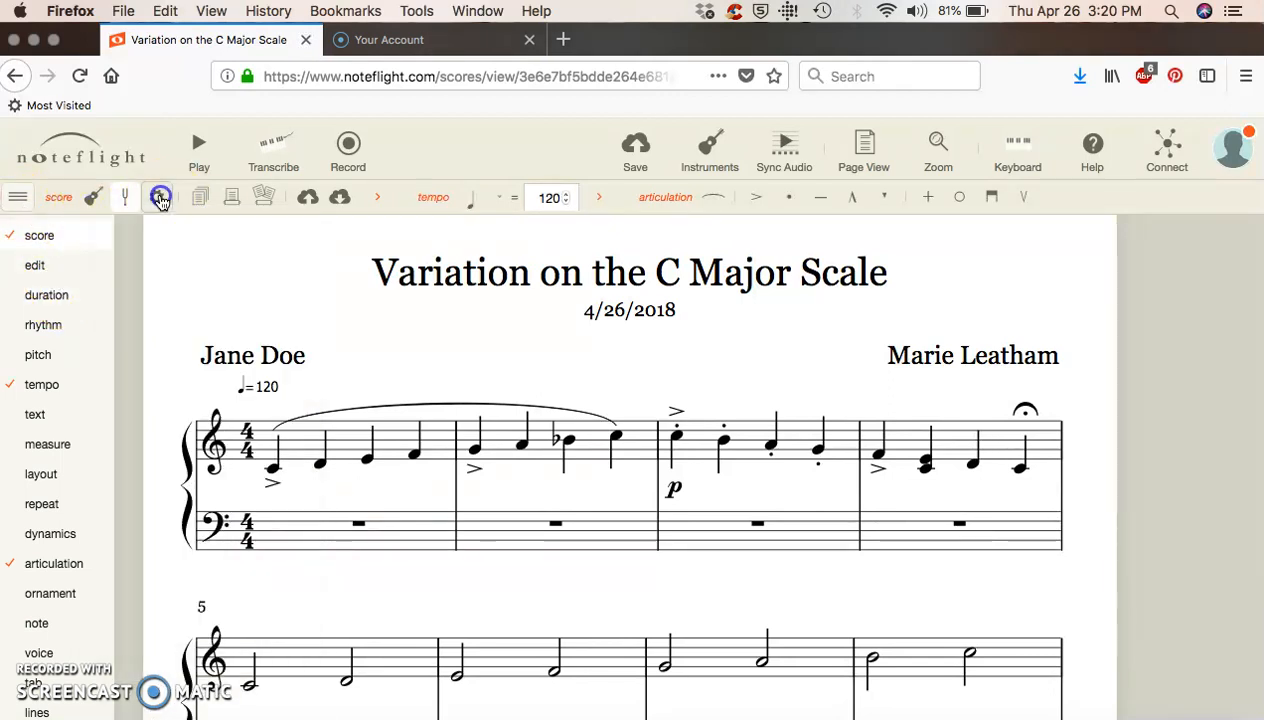
left_click(989, 189)
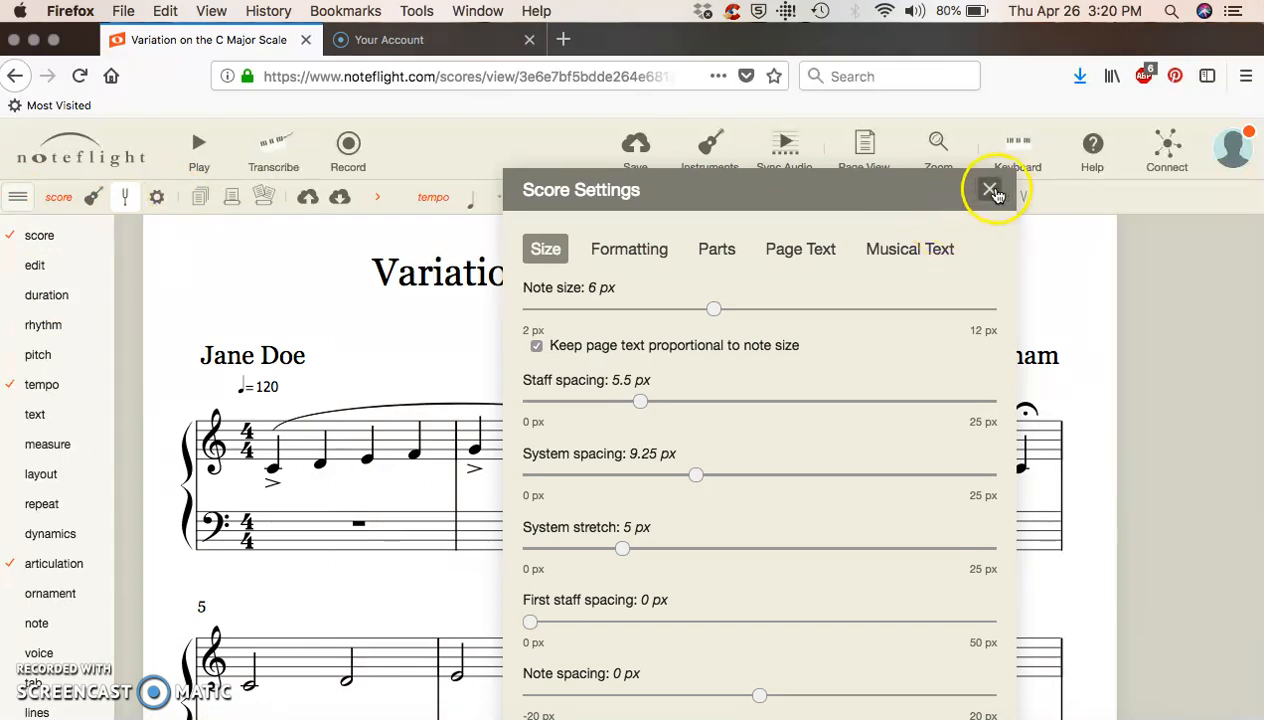
- Save the score and reopen the most recent Variation on the C Major Scale from the Home list of scores
left_click(633, 148)
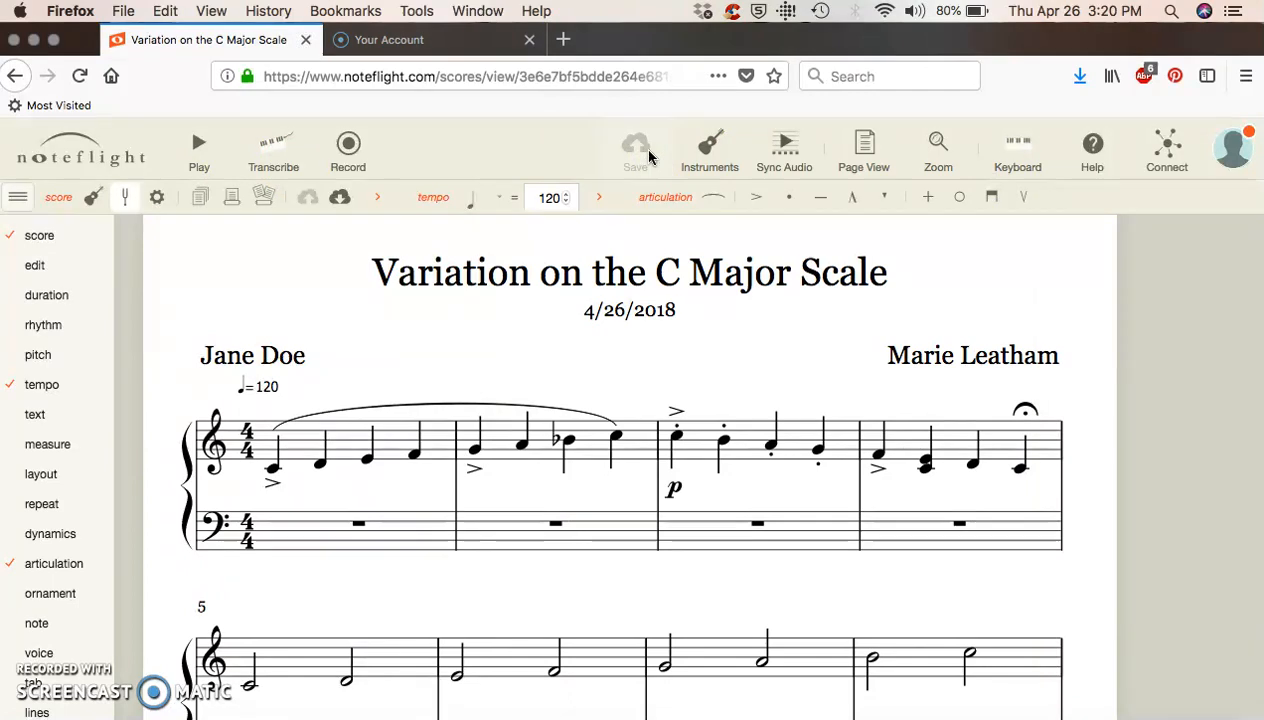
left_click(83, 173)
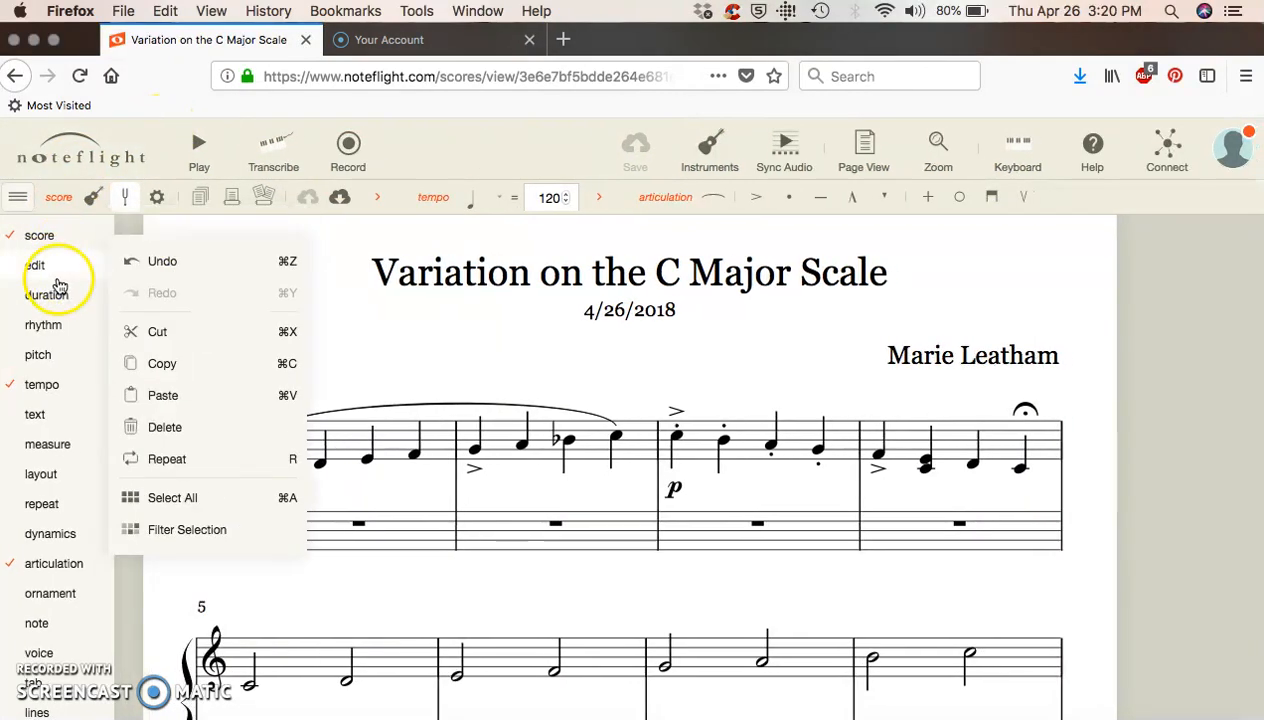
left_click(45, 157)
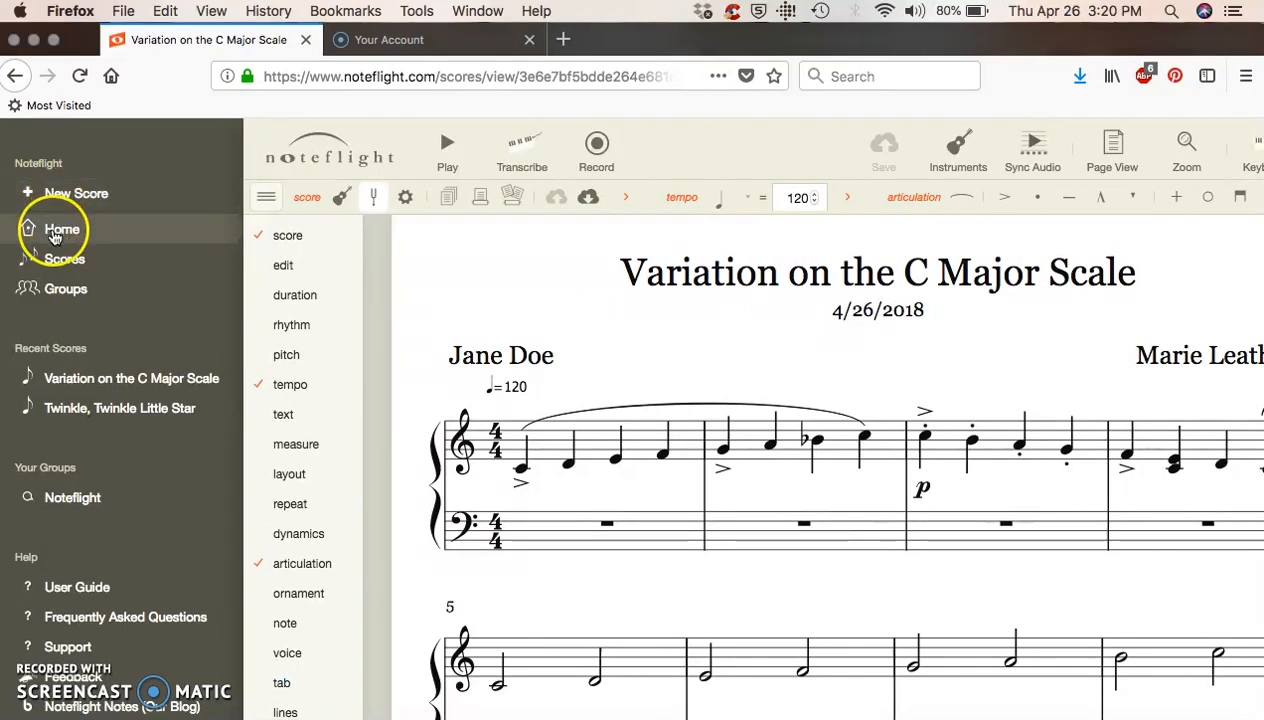
left_click(55, 235)
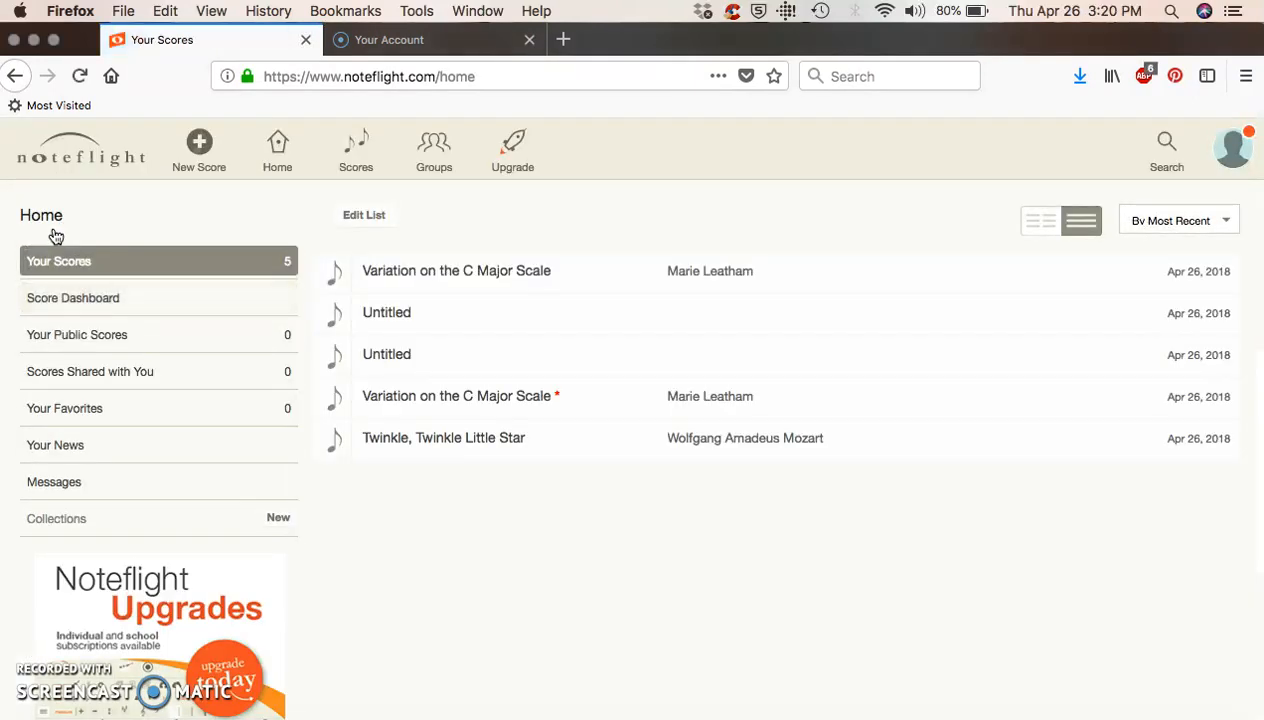
left_click(514, 272)
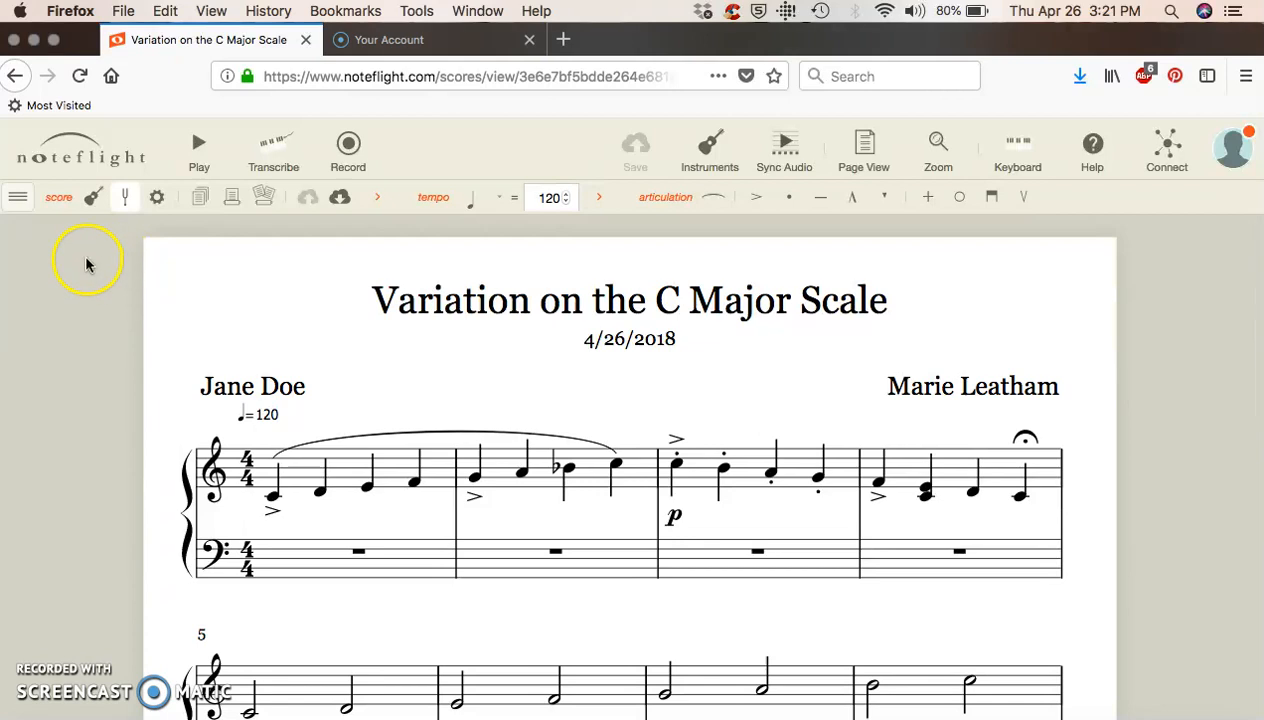
- Export the score with the Export to PDF format
left_click(340, 198)
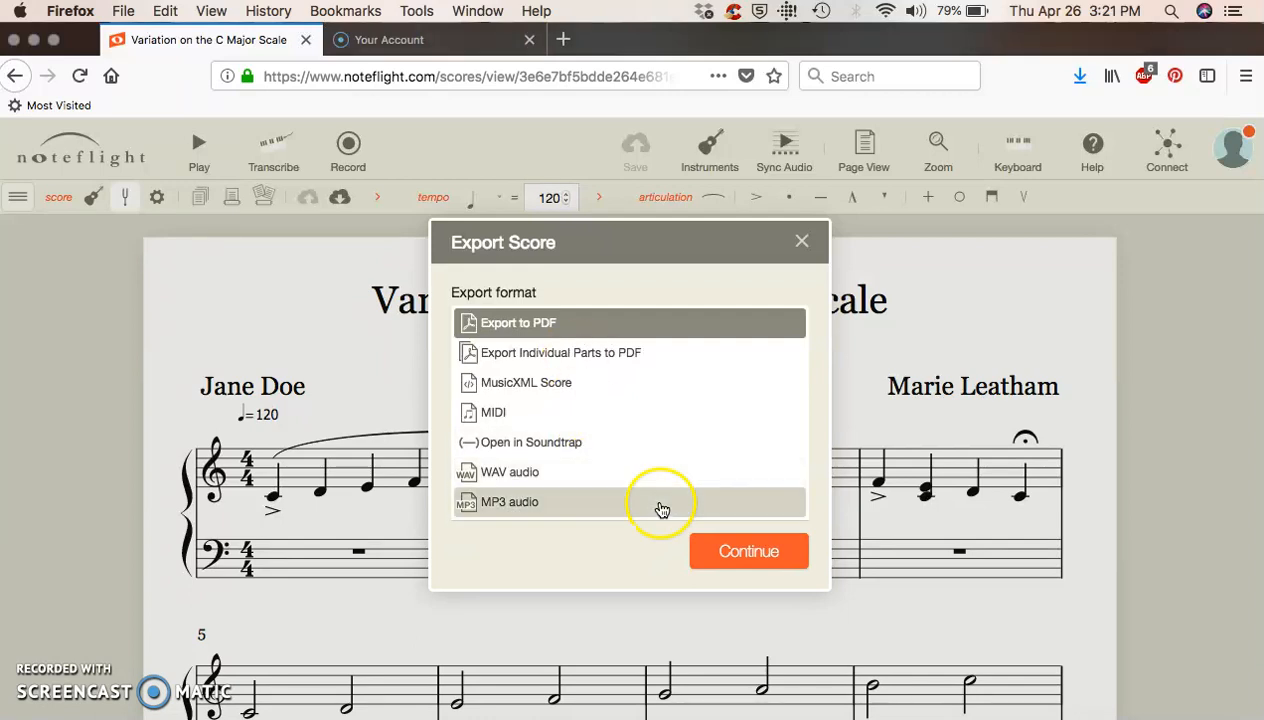
left_click(759, 563)
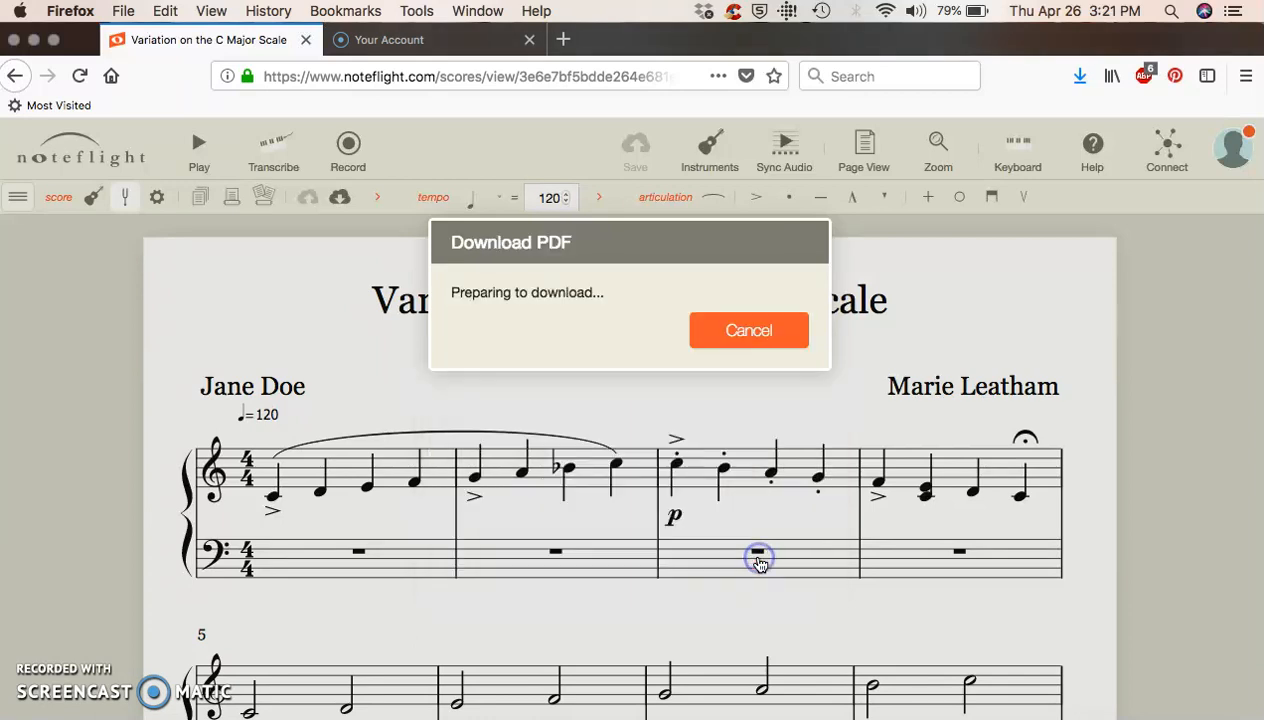
left_click(760, 333)
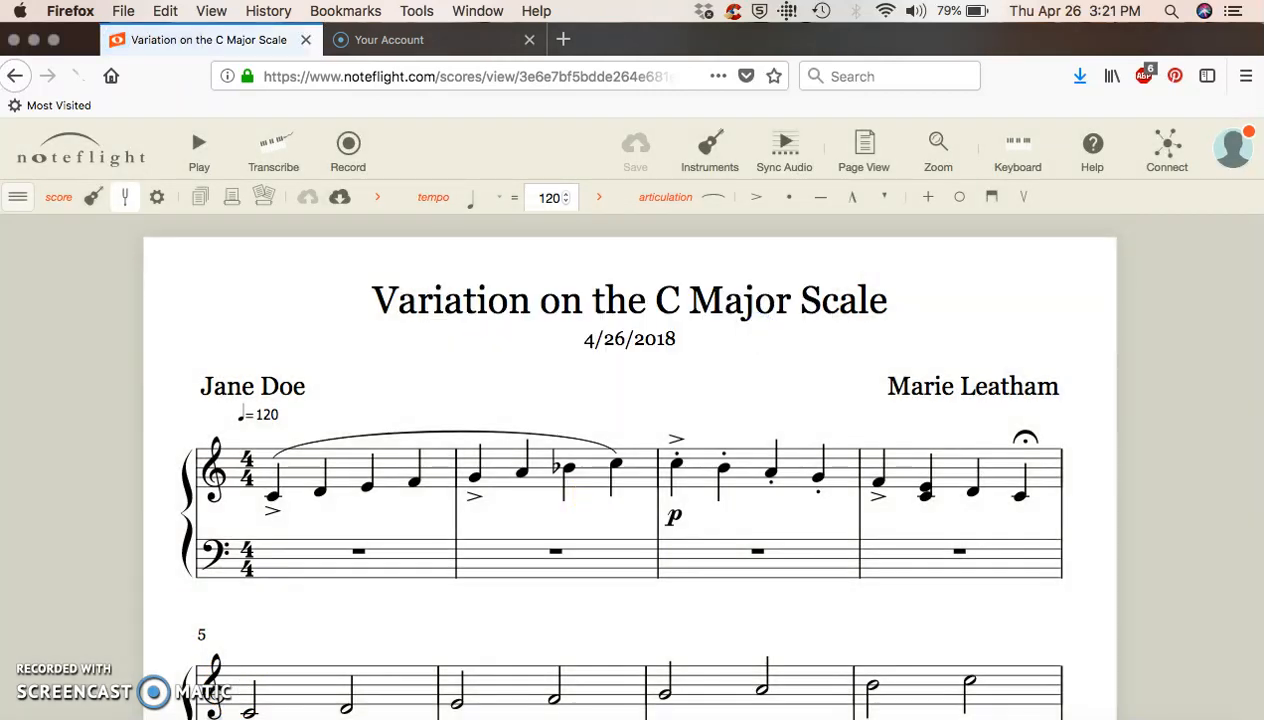